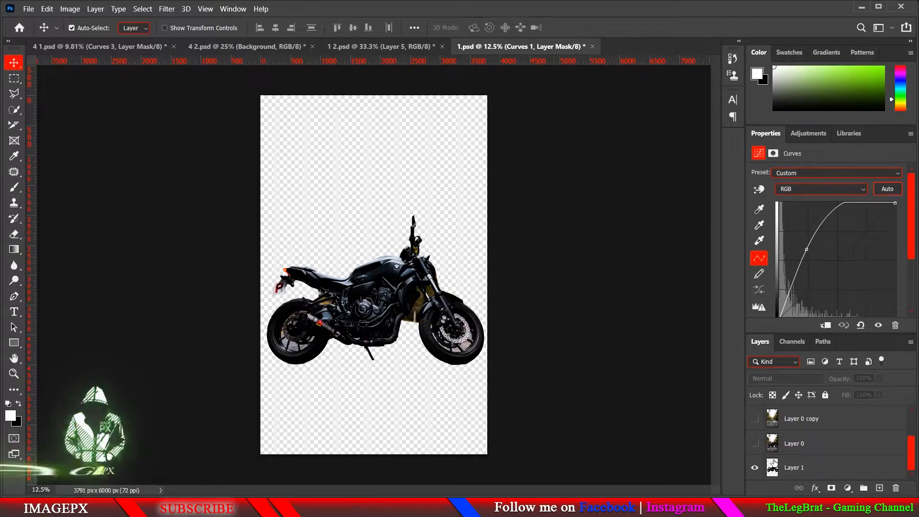
# Step: Show Layer 0 in place of Layer 1, select it and duplicate it
pyautogui.scroll(2, 772, 463)
pyautogui.scroll(-1, 758, 464)
pyautogui.scroll(-1, 758, 464)
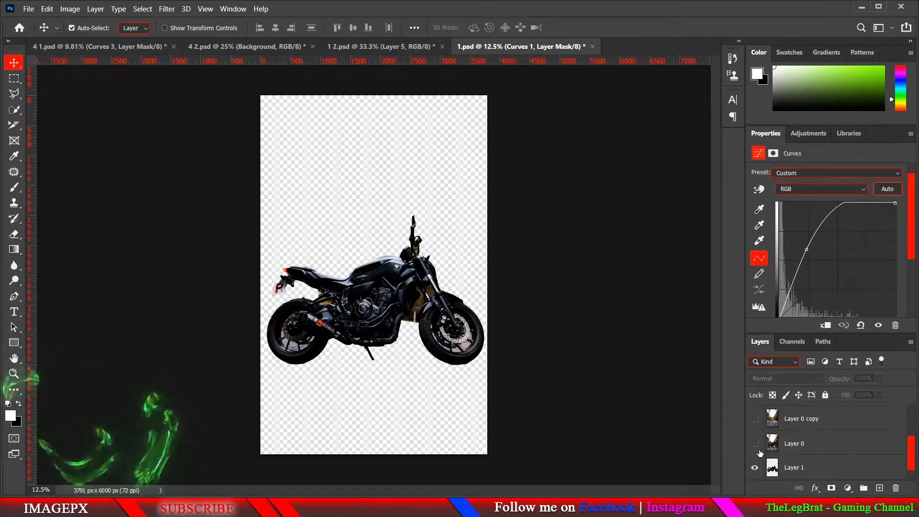
pyautogui.click(755, 444)
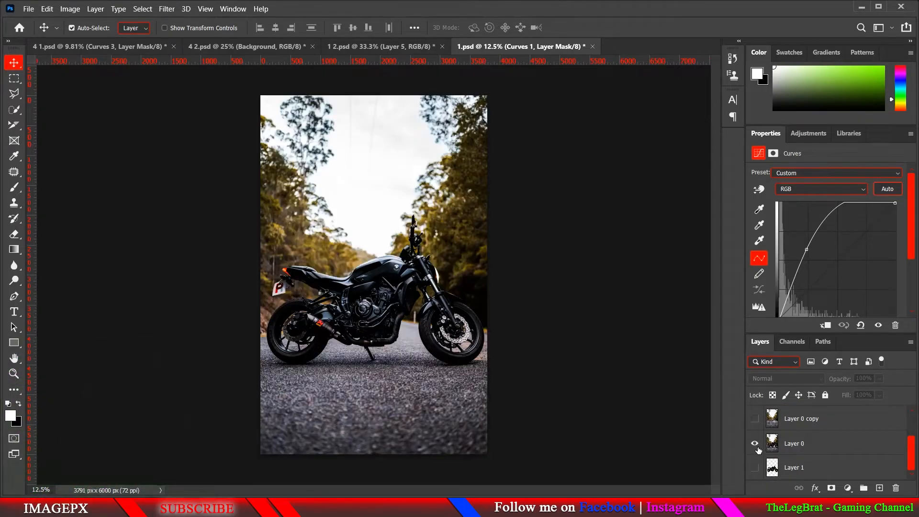
pyautogui.click(793, 442)
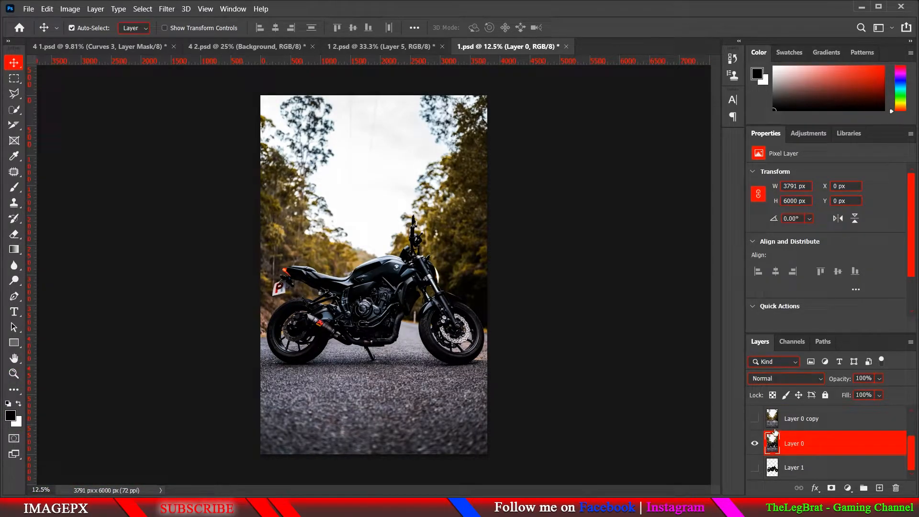
pyautogui.hotkey('ctrl', 'j')
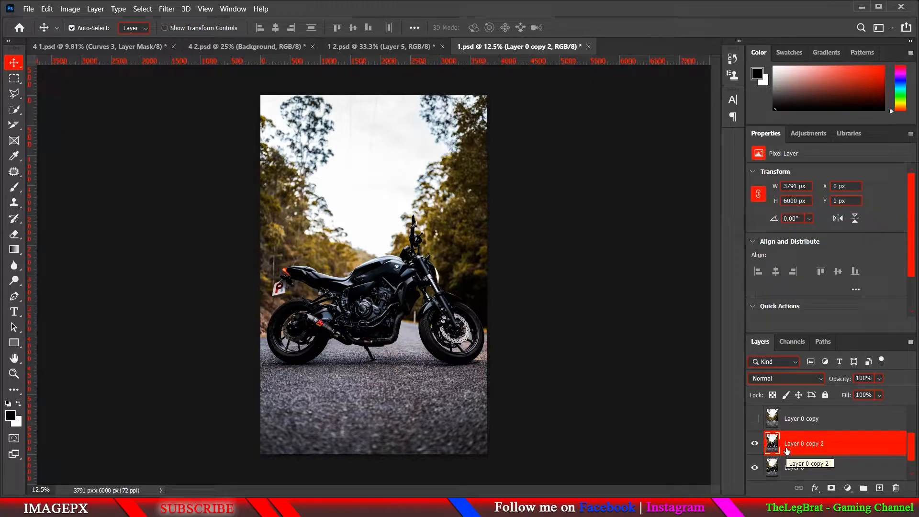
# Step: Select the motorcycle with Select Subject on the duplicated layer and expand the selection by 10 pixels
pyautogui.click(146, 10)
pyautogui.click(144, 140)
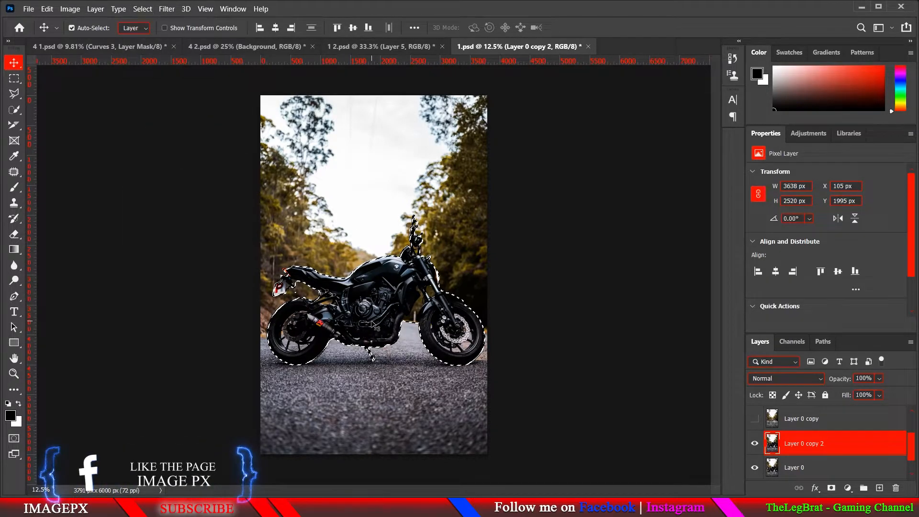
pyautogui.click(145, 9)
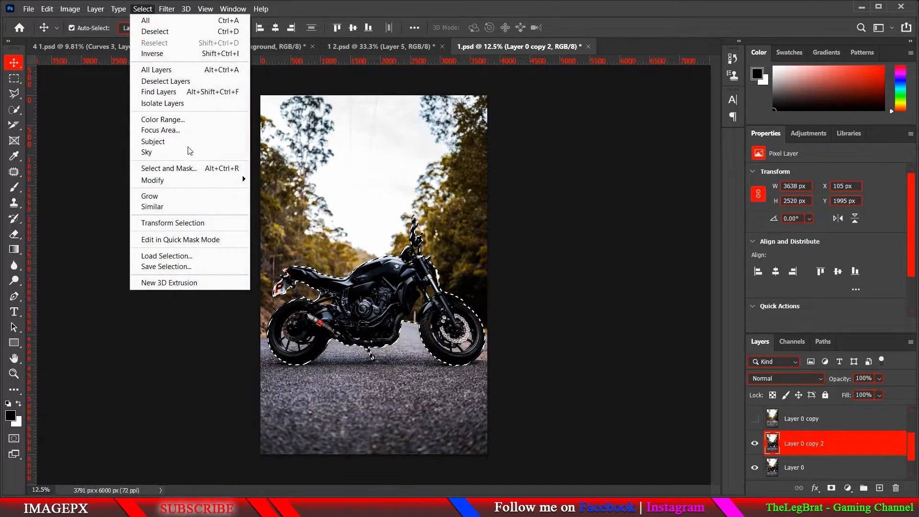
pyautogui.moveTo(187, 178)
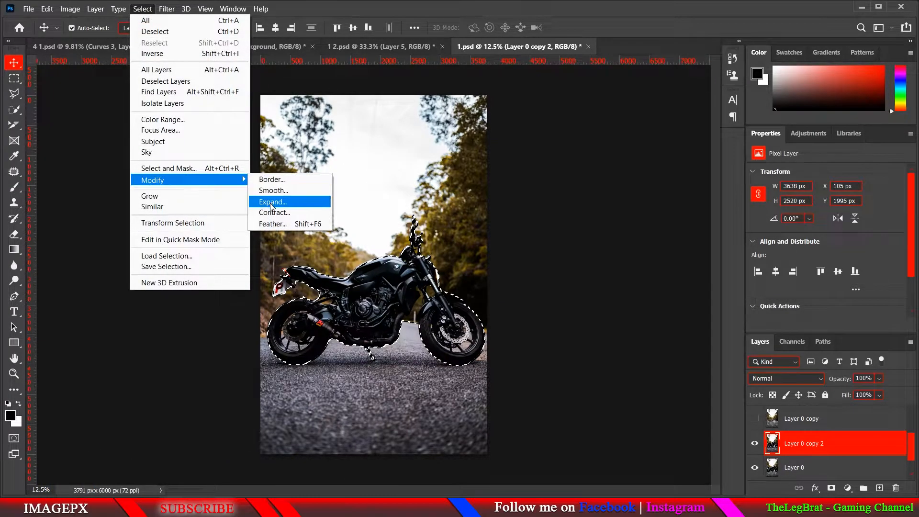
pyautogui.click(268, 205)
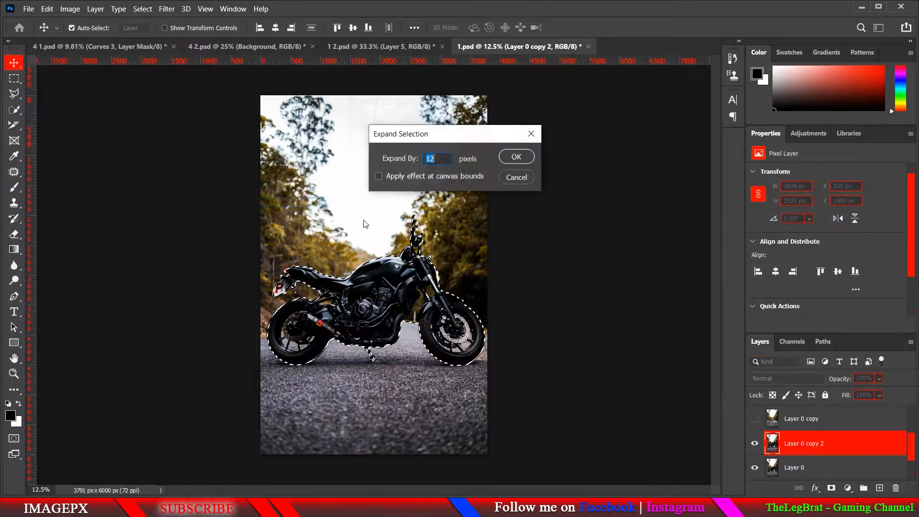
pyautogui.write('10')
pyautogui.click(527, 160)
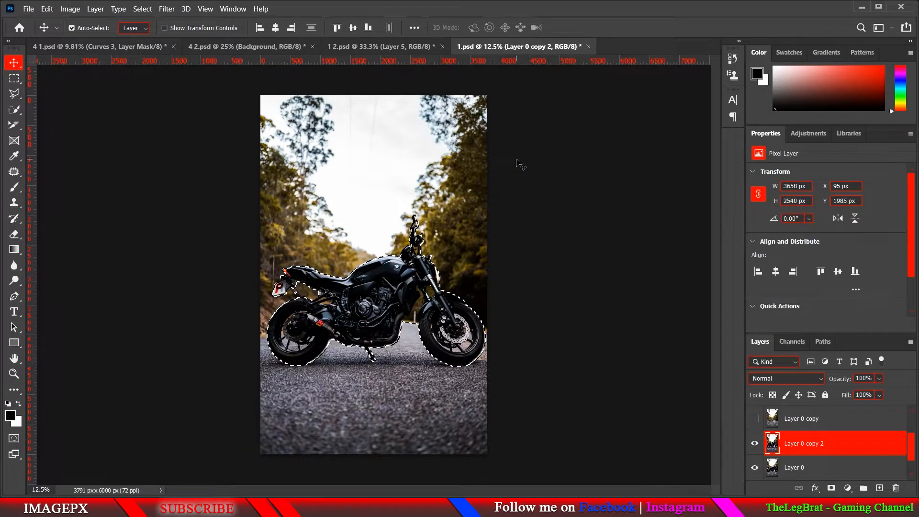
# Step: Expand the motorcycle selection by another 10 pixels and check its outline around the bike
pyautogui.click(166, 9)
pyautogui.moveTo(143, 8)
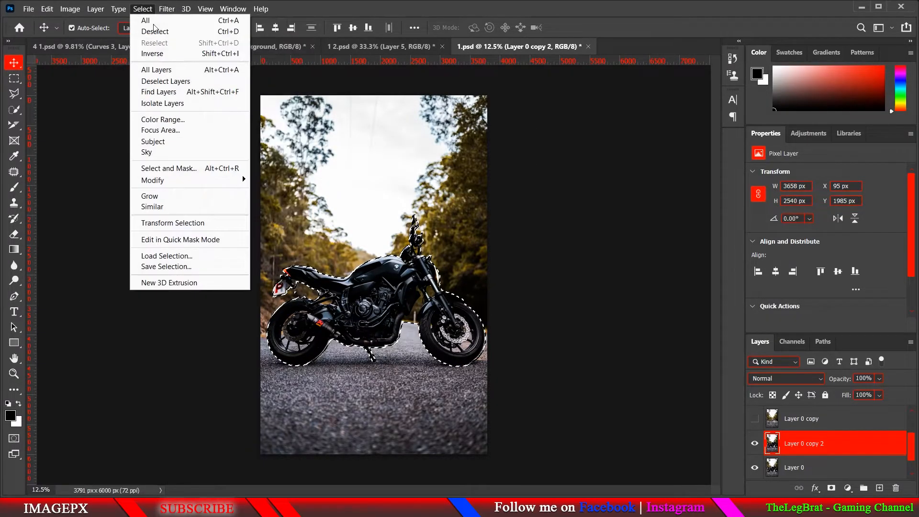
pyautogui.moveTo(229, 181)
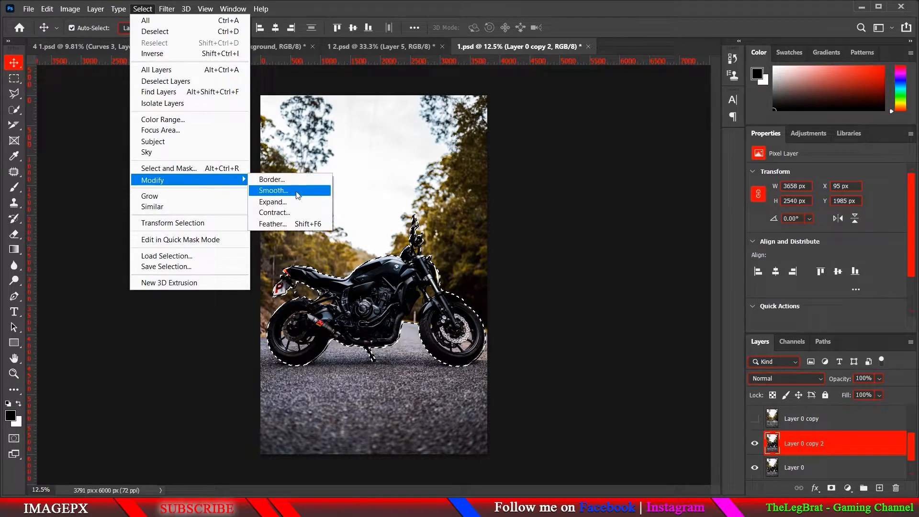
pyautogui.click(291, 202)
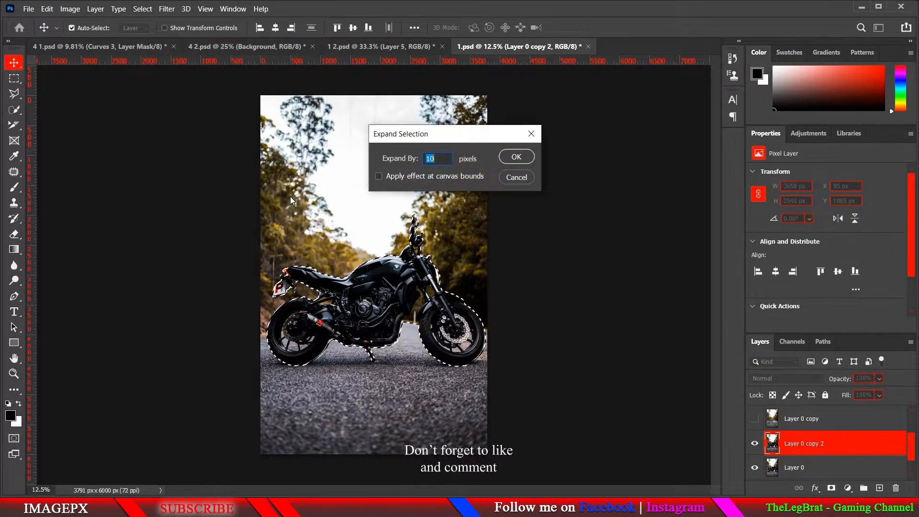
pyautogui.write('10')
pyautogui.click(517, 157)
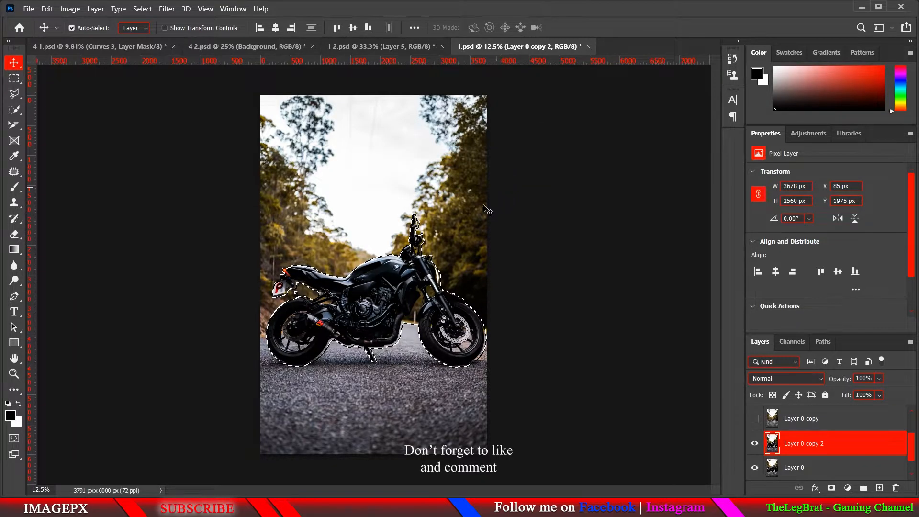
pyautogui.scroll(5, 267, 330)
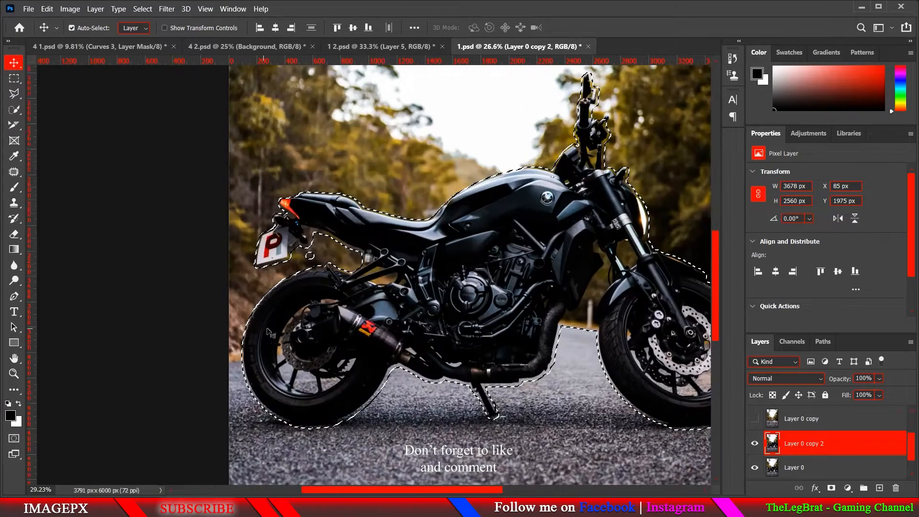
pyautogui.scroll(-5, 266, 330)
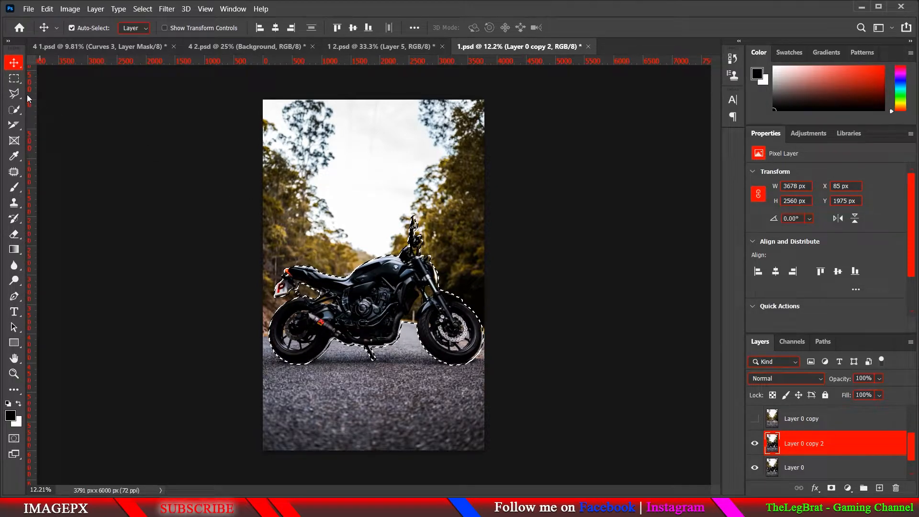
# Step: Remove the motorcycle with a Content-Aware fill in Normal mode at 100% opacity and deselect
pyautogui.click(14, 94)
pyautogui.rightClick(371, 307)
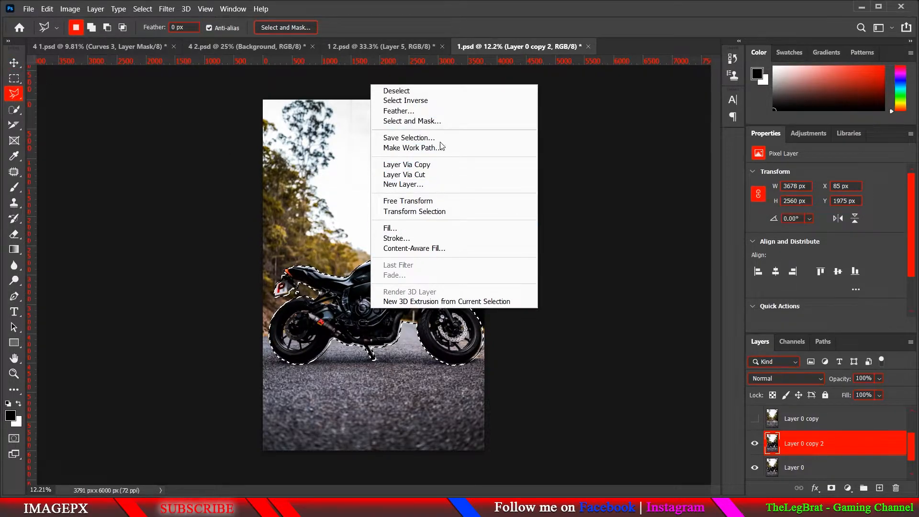
pyautogui.click(426, 228)
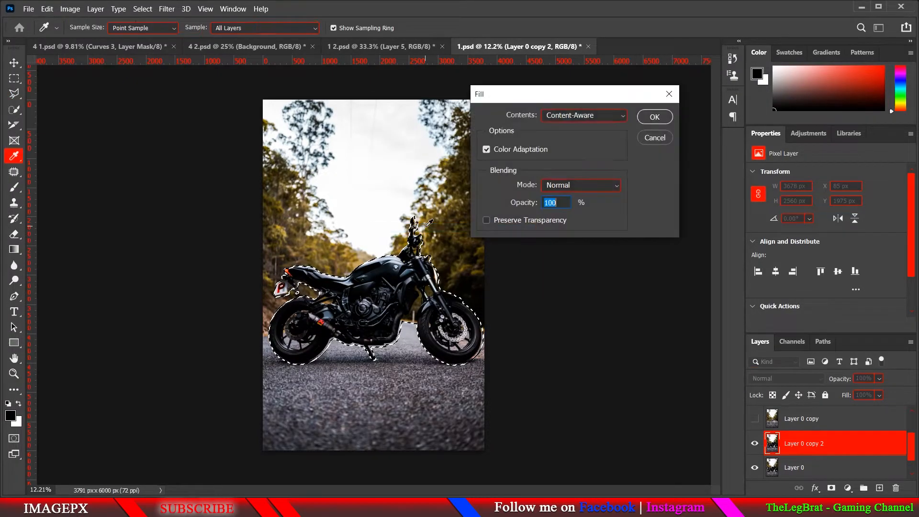
pyautogui.click(654, 117)
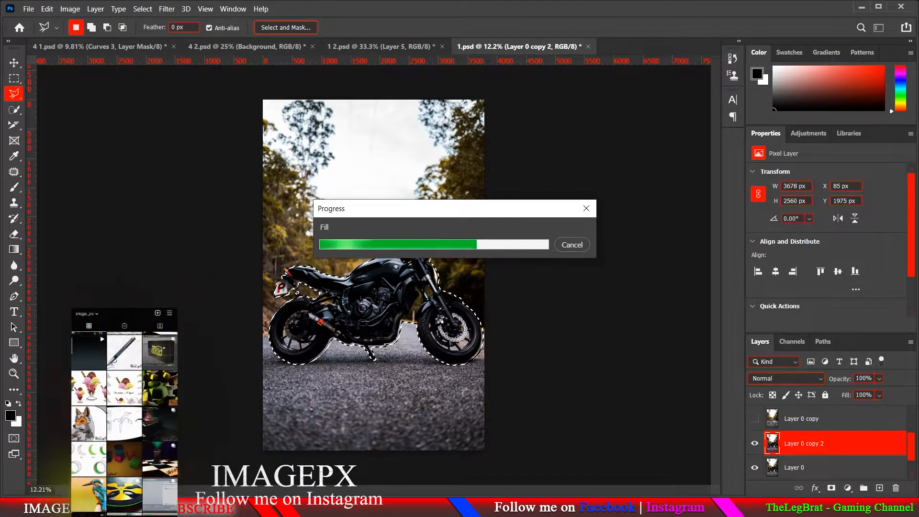
pyautogui.hotkey('ctrl', 'd')
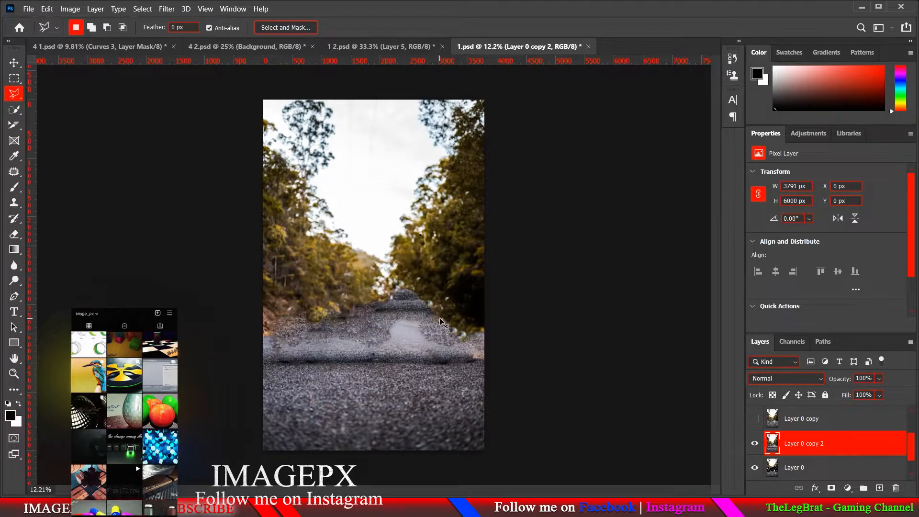
# Step: Inspect the filled road area and add a new empty layer directly above Layer 0 copy 2
pyautogui.scroll(-3, 424, 363)
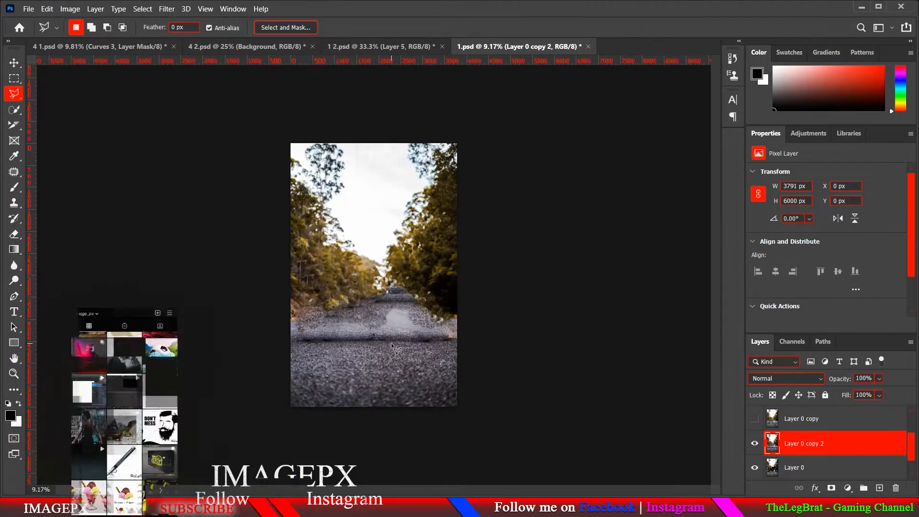
pyautogui.scroll(3, 392, 343)
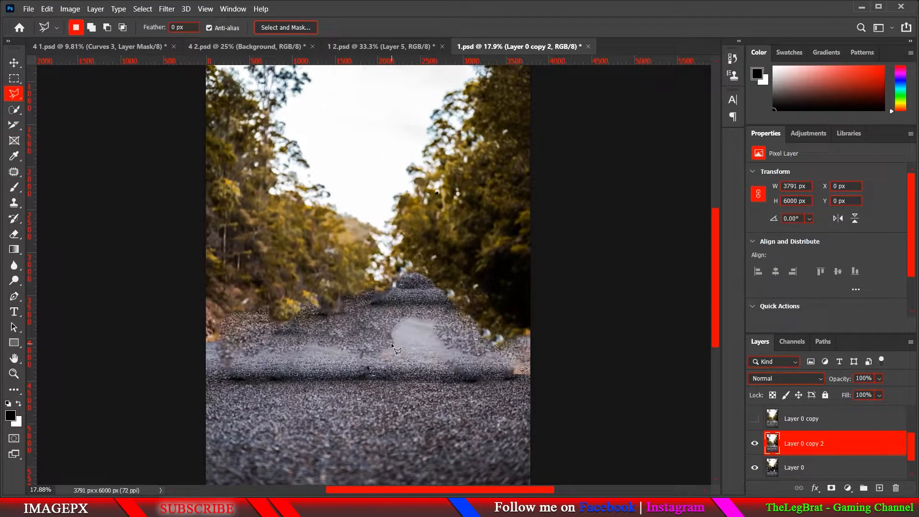
pyautogui.scroll(-3, 392, 343)
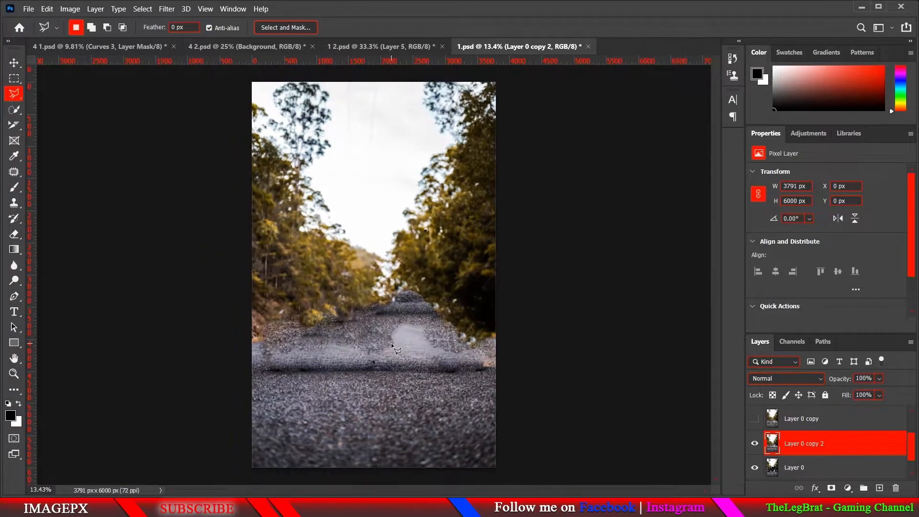
pyautogui.scroll(1, 790, 447)
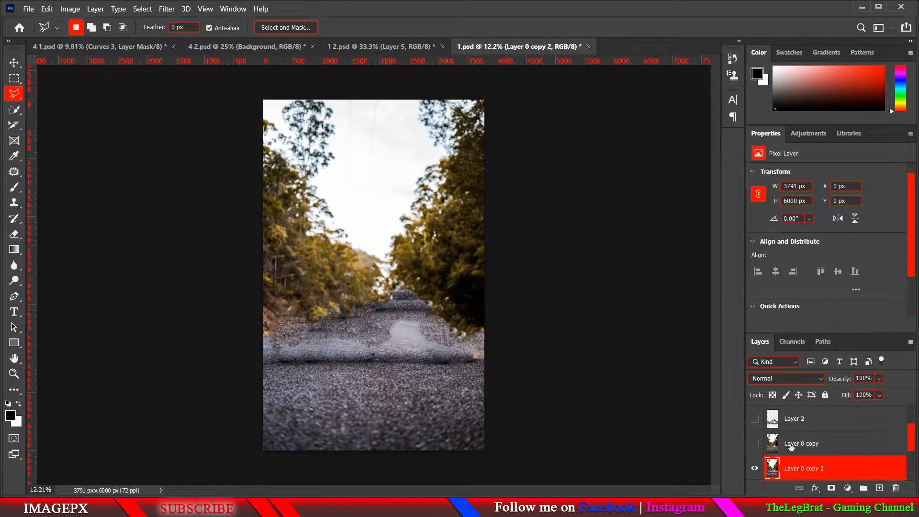
pyautogui.scroll(-1, 790, 447)
pyautogui.scroll(-1, 839, 448)
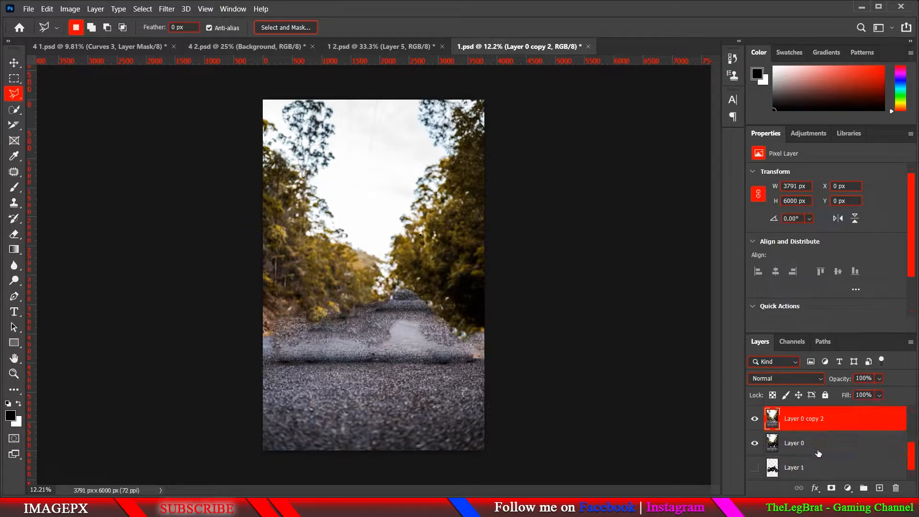
pyautogui.click(878, 487)
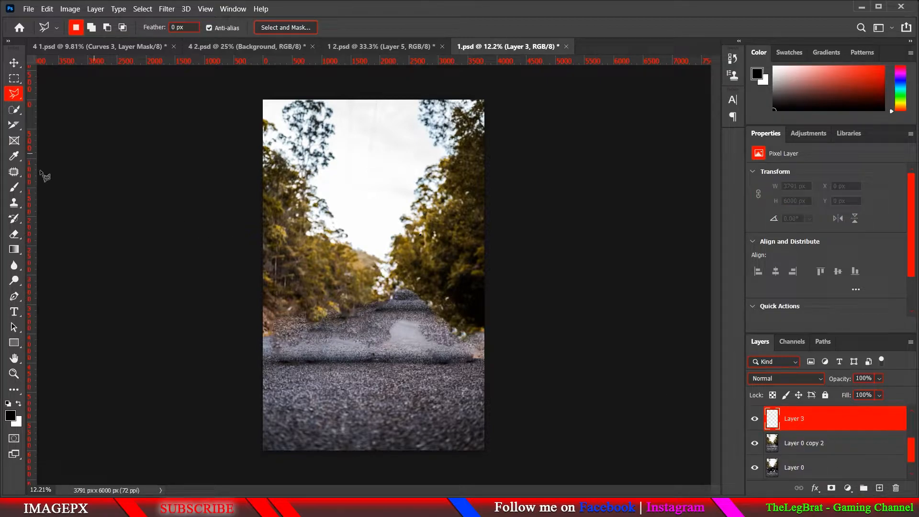
# Step: Clone asphalt in a straight stroke over the dark band across the full road width, using a soft 215 px Clone Stamp brush
pyautogui.click(14, 204)
pyautogui.scroll(2, 358, 412)
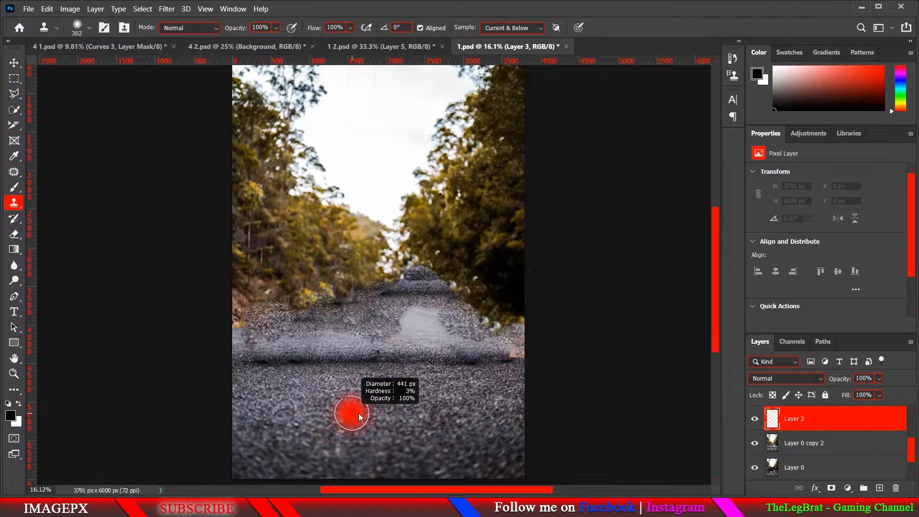
pyautogui.scroll(1, 322, 410)
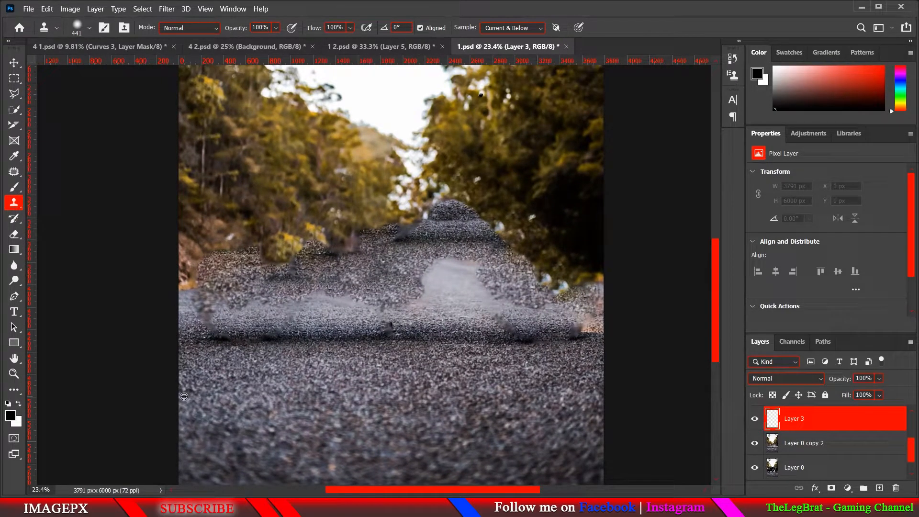
pyautogui.moveTo(185, 362); pyautogui.dragTo(169, 371)
pyautogui.click(182, 341)
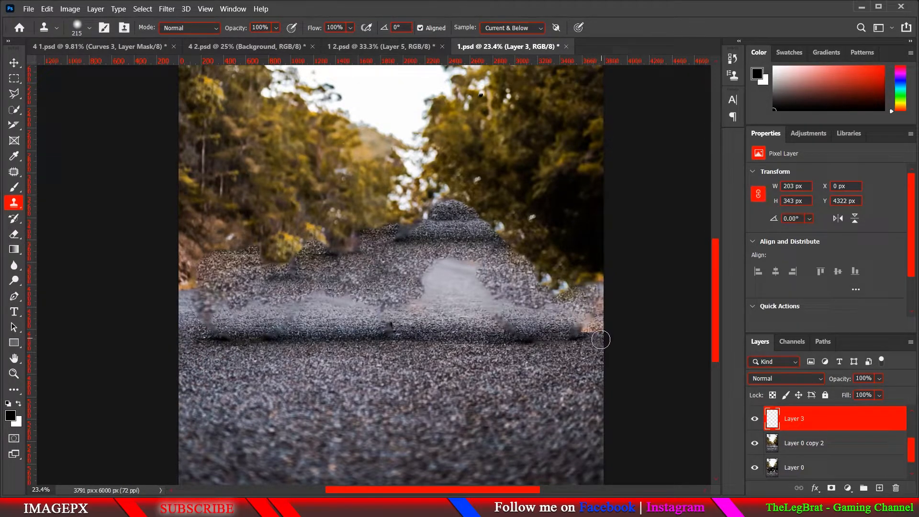
pyautogui.keyDown('shift'); pyautogui.click(600, 340); pyautogui.keyUp('shift')
pyautogui.scroll(-3, 298, 376)
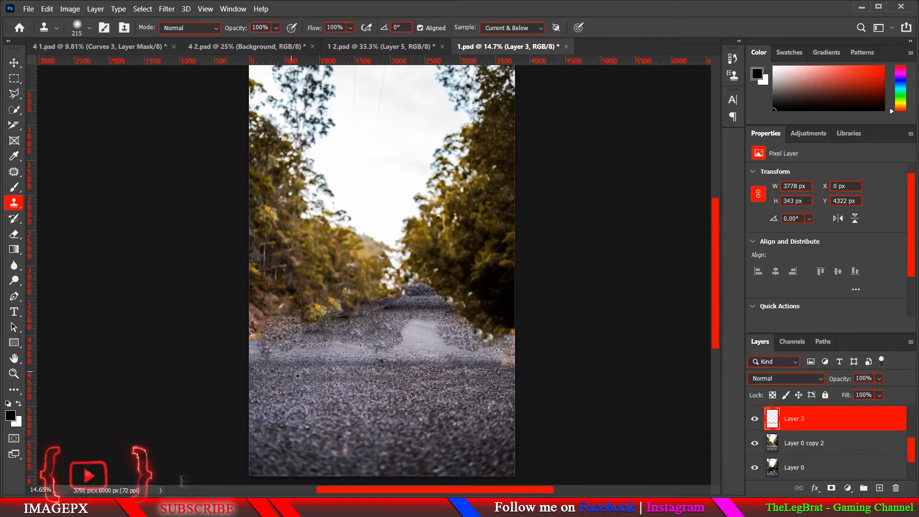
# Step: Clone asphalt over the rest of the dark band from the road's middle to both image edges with a 253 px brush
pyautogui.scroll(2, 298, 375)
pyautogui.moveTo(297, 376); pyautogui.dragTo(310, 380)
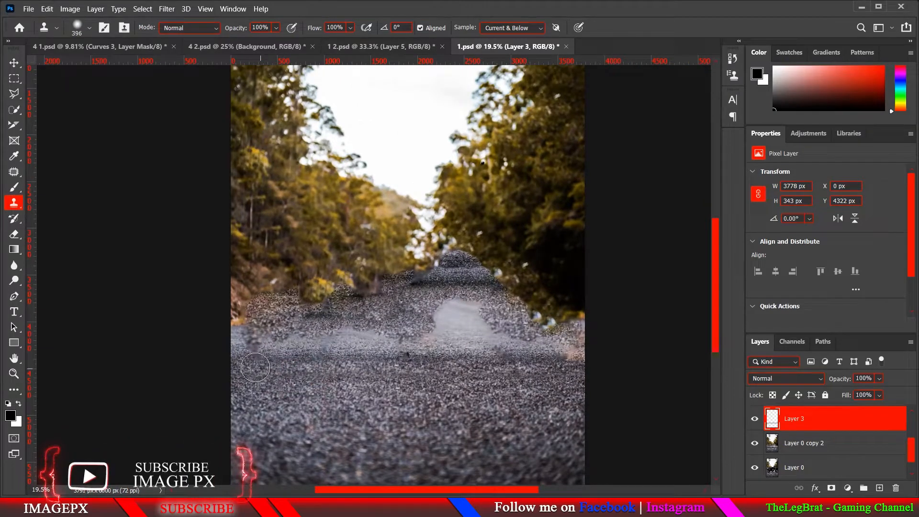
pyautogui.scroll(1, 459, 354)
pyautogui.moveTo(467, 349); pyautogui.dragTo(458, 354)
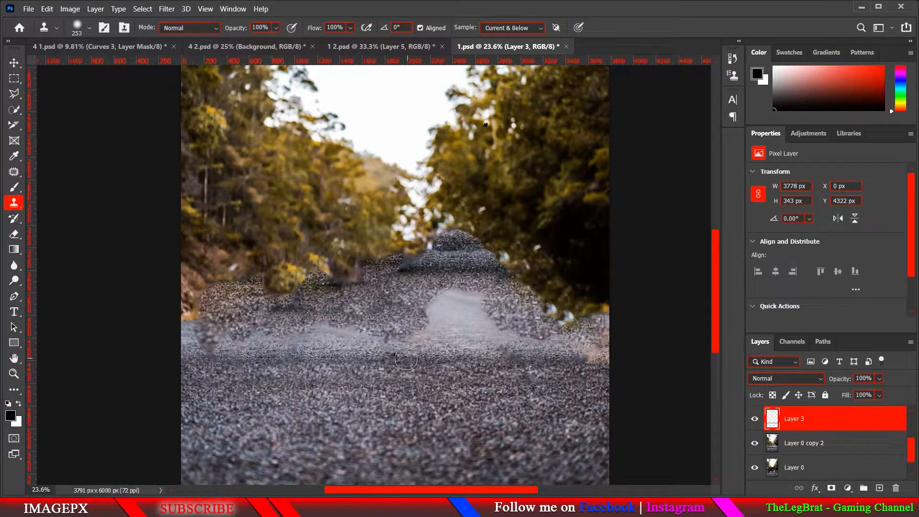
pyautogui.moveTo(406, 359); pyautogui.dragTo(181, 360)
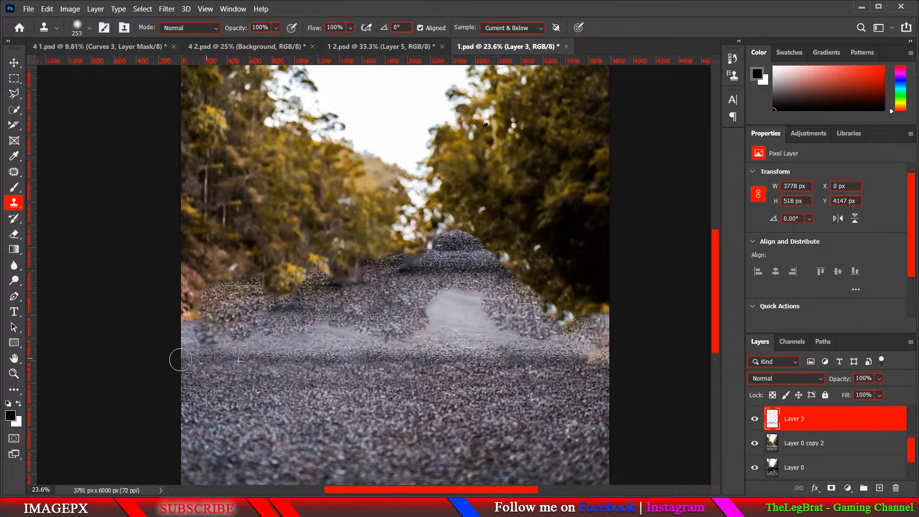
pyautogui.keyDown('alt'); pyautogui.click(466, 357); pyautogui.keyUp('alt')
pyautogui.moveTo(505, 358); pyautogui.dragTo(613, 359)
pyautogui.scroll(-3, 385, 393)
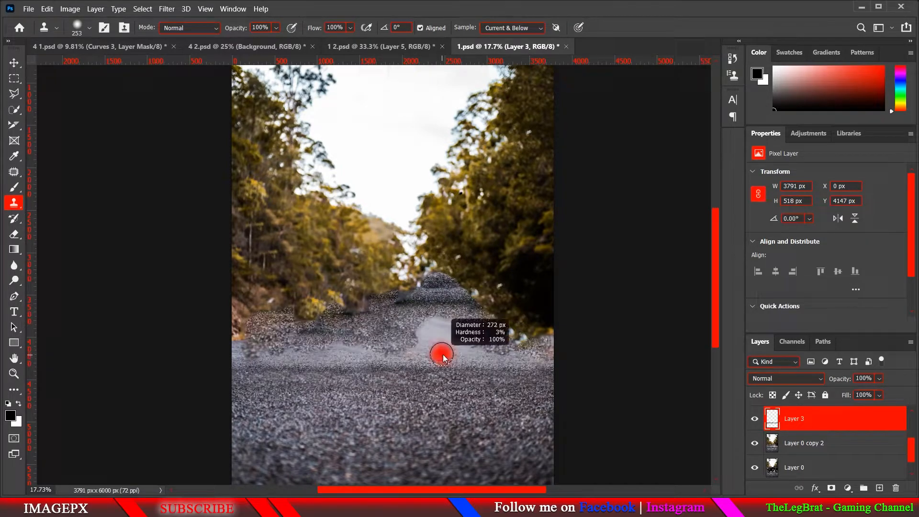
# Step: Clone smooth asphalt over the gravel at the right edge of the light road patch with an 87 px Clone Stamp brush
pyautogui.scroll(3, 454, 356)
pyautogui.scroll(2, 453, 344)
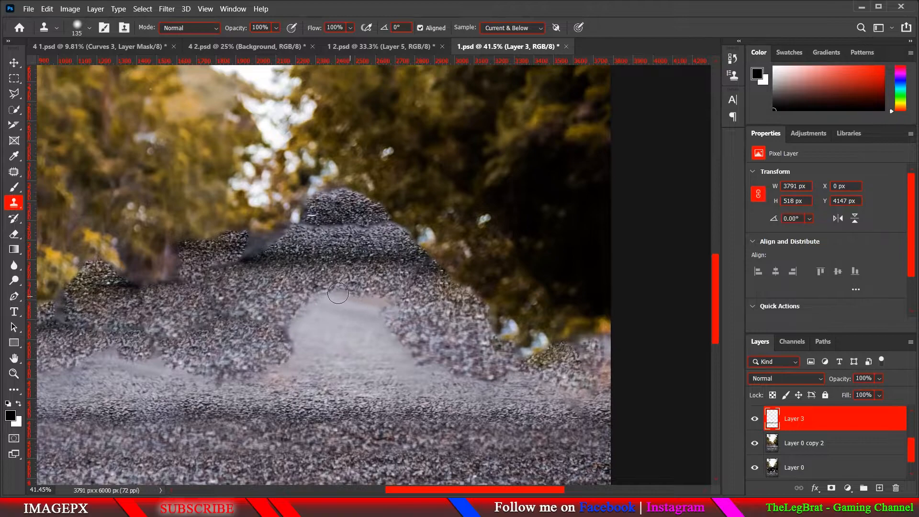
pyautogui.scroll(-3, 330, 332)
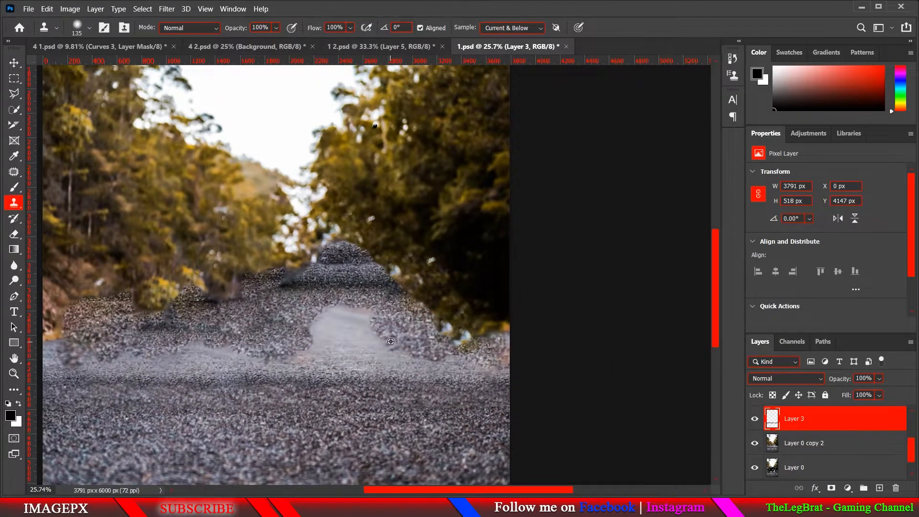
pyautogui.scroll(4, 390, 341)
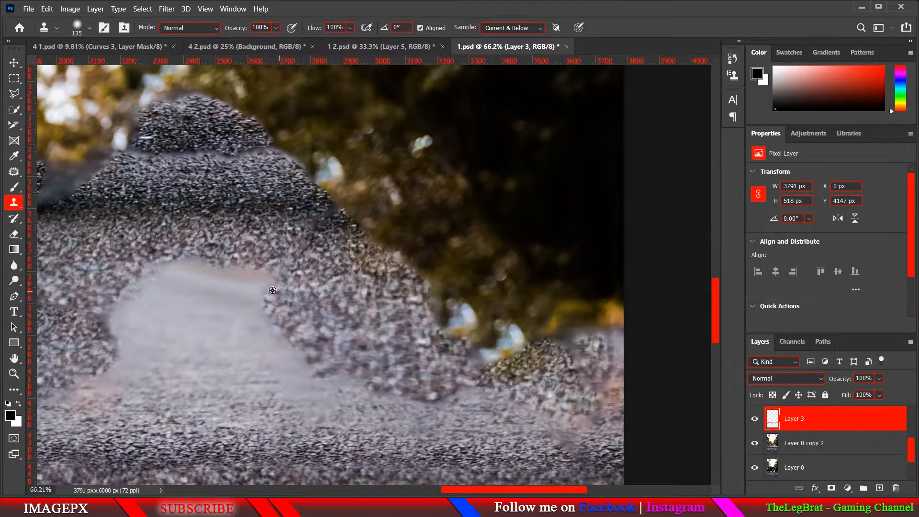
pyautogui.scroll(1, 273, 290)
pyautogui.keyDown('alt'); pyautogui.moveTo(208, 278); pyautogui.dragTo(203, 277); pyautogui.keyUp('alt')
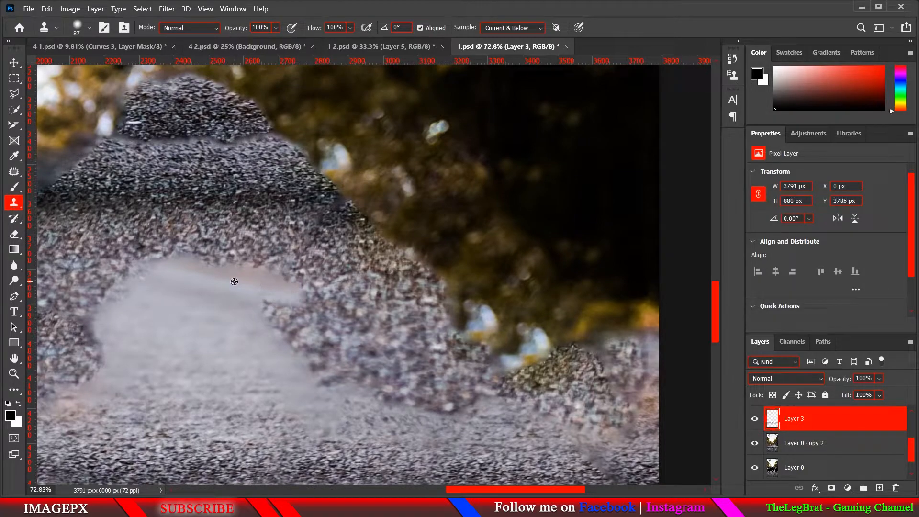
pyautogui.moveTo(292, 295); pyautogui.dragTo(305, 296)
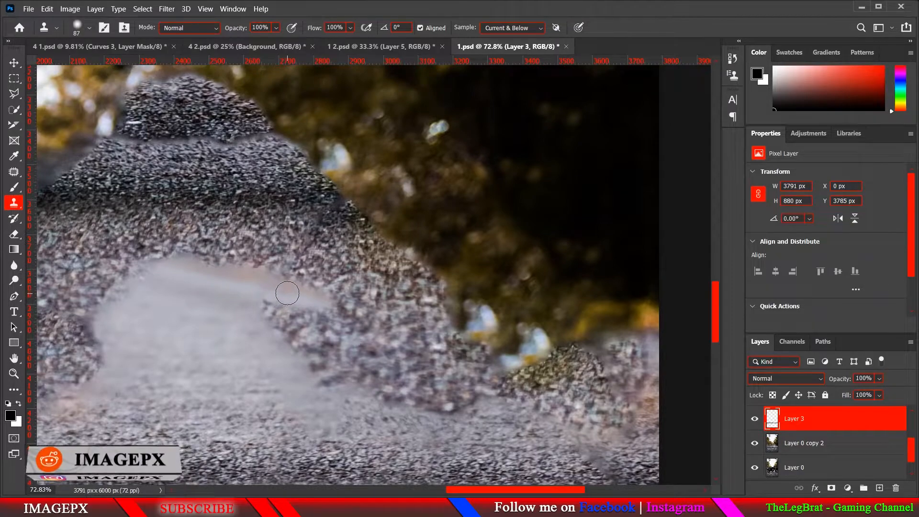
pyautogui.moveTo(287, 293)
pyautogui.mouseDown()
pyautogui.moveTo(268, 315)
pyautogui.moveTo(295, 325)
pyautogui.moveTo(299, 314)
pyautogui.moveTo(292, 341)
pyautogui.mouseUp()
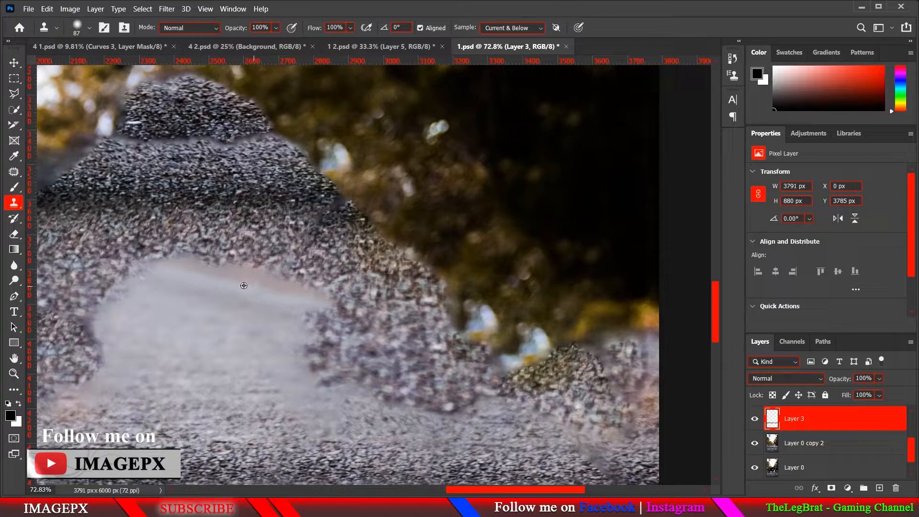
# Step: Extend the road's sloping right edge diagonally down towards the trees by cloning its existing edge with the 87 px brush
pyautogui.keyDown('alt'); pyautogui.click(227, 280); pyautogui.keyUp('alt')
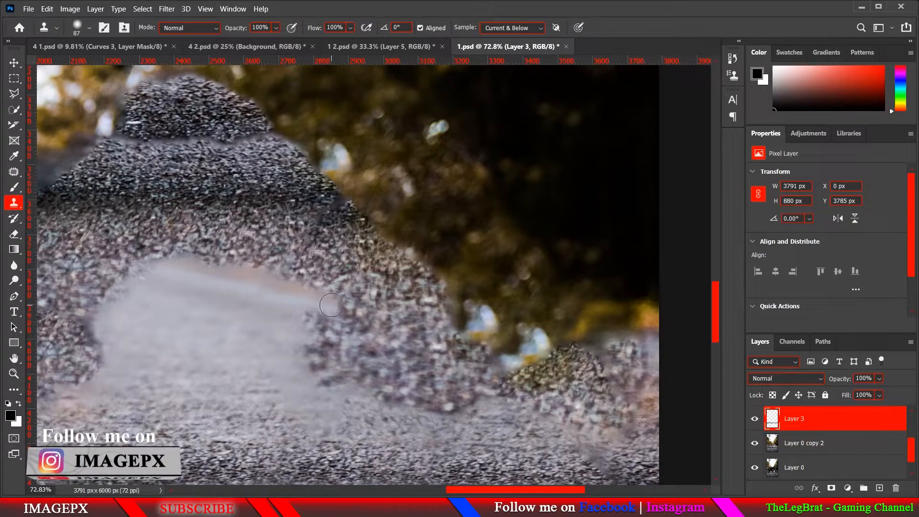
pyautogui.moveTo(336, 308); pyautogui.dragTo(385, 322)
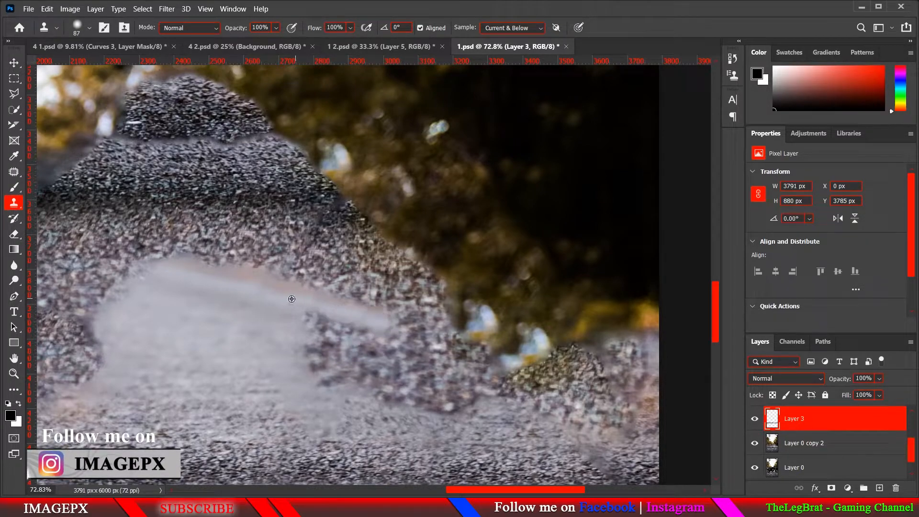
pyautogui.keyDown('alt'); pyautogui.click(272, 292); pyautogui.keyUp('alt')
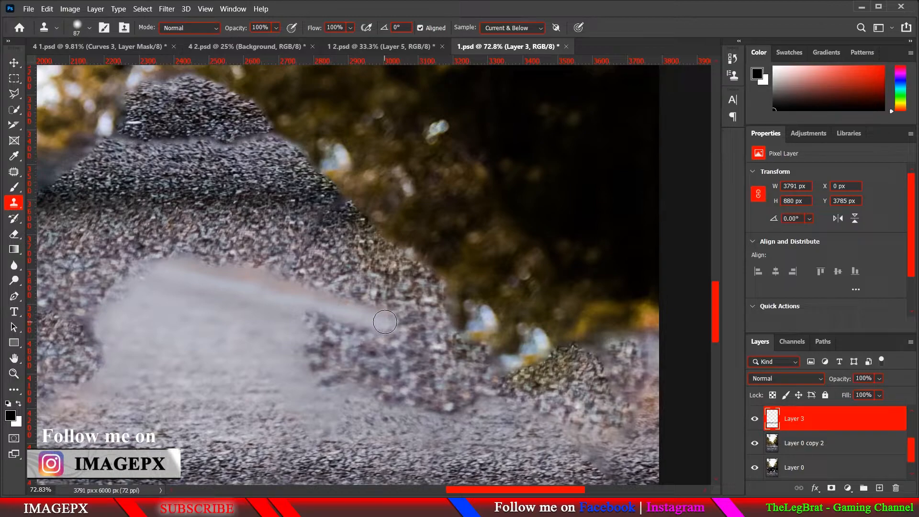
pyautogui.moveTo(387, 323); pyautogui.dragTo(438, 340)
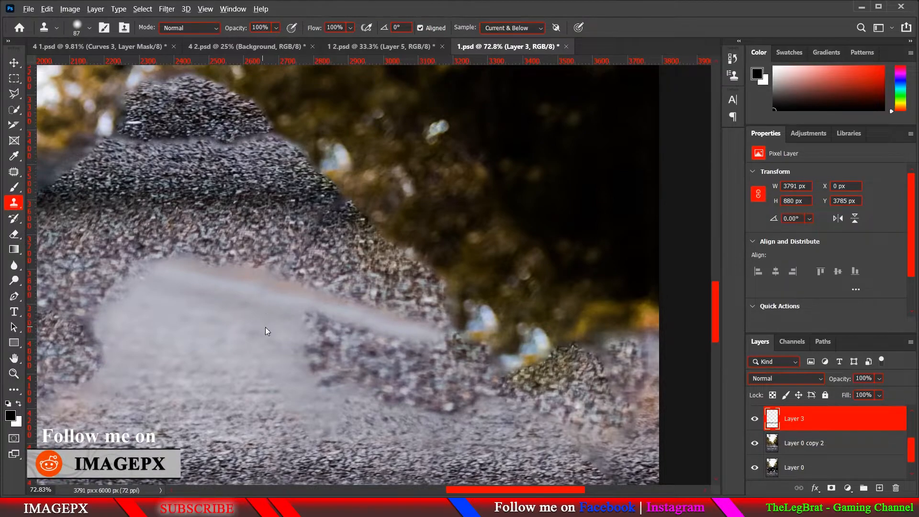
# Step: Clone smooth asphalt over the near part of the gravel patch beneath the sloping right road edge
pyautogui.moveTo(265, 327)
pyautogui.mouseDown()
pyautogui.moveTo(311, 328)
pyautogui.moveTo(327, 373)
pyautogui.moveTo(340, 345)
pyautogui.mouseUp()
pyautogui.keyDown('alt'); pyautogui.click(236, 312); pyautogui.keyUp('alt')
pyautogui.scroll(-3, 283, 373)
pyautogui.scroll(3, 265, 365)
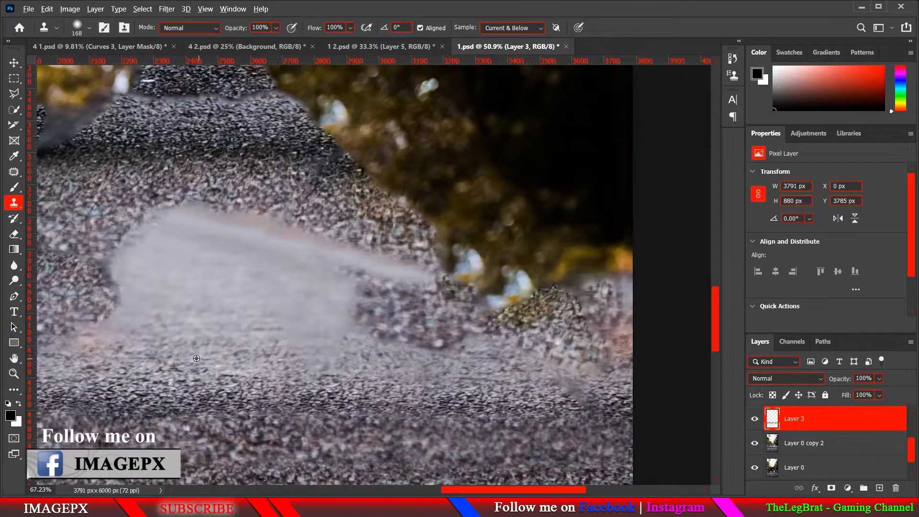
pyautogui.keyDown('alt'); pyautogui.click(197, 358); pyautogui.keyUp('alt')
pyautogui.moveTo(246, 359)
pyautogui.mouseDown()
pyautogui.moveTo(341, 365)
pyautogui.moveTo(283, 347)
pyautogui.moveTo(320, 317)
pyautogui.moveTo(283, 293)
pyautogui.moveTo(318, 285)
pyautogui.moveTo(273, 280)
pyautogui.mouseUp()
# Step: Clone the road surface farther right beneath the sloping edge, using a 99 px and then a 247 px brush
pyautogui.keyDown('alt'); pyautogui.rightClick(303, 279); pyautogui.keyUp('alt')
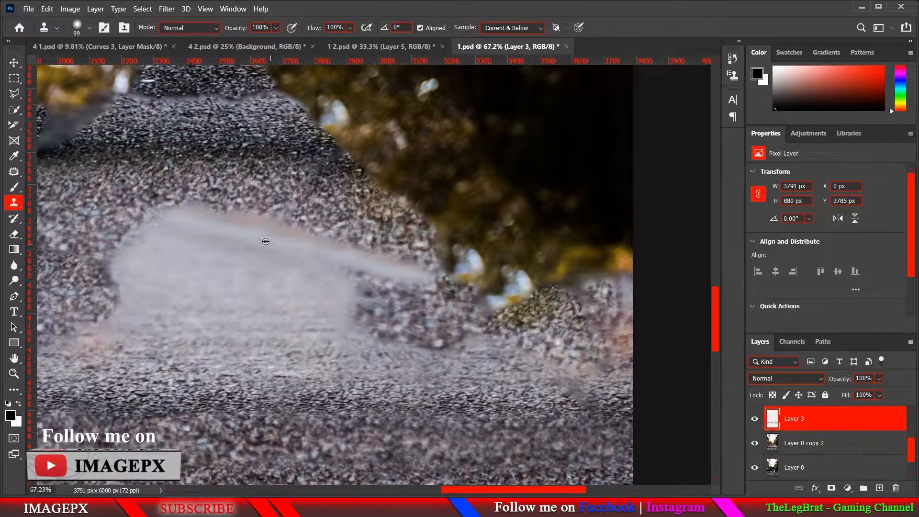
pyautogui.keyDown('alt'); pyautogui.click(258, 235); pyautogui.keyUp('alt')
pyautogui.moveTo(333, 269)
pyautogui.mouseDown()
pyautogui.moveTo(398, 285)
pyautogui.moveTo(354, 285)
pyautogui.moveTo(373, 325)
pyautogui.moveTo(287, 346)
pyautogui.moveTo(419, 342)
pyautogui.moveTo(375, 330)
pyautogui.mouseUp()
pyautogui.keyDown('alt'); pyautogui.rightClick(276, 342); pyautogui.keyUp('alt')
pyautogui.keyDown('alt'); pyautogui.click(281, 341); pyautogui.keyUp('alt')
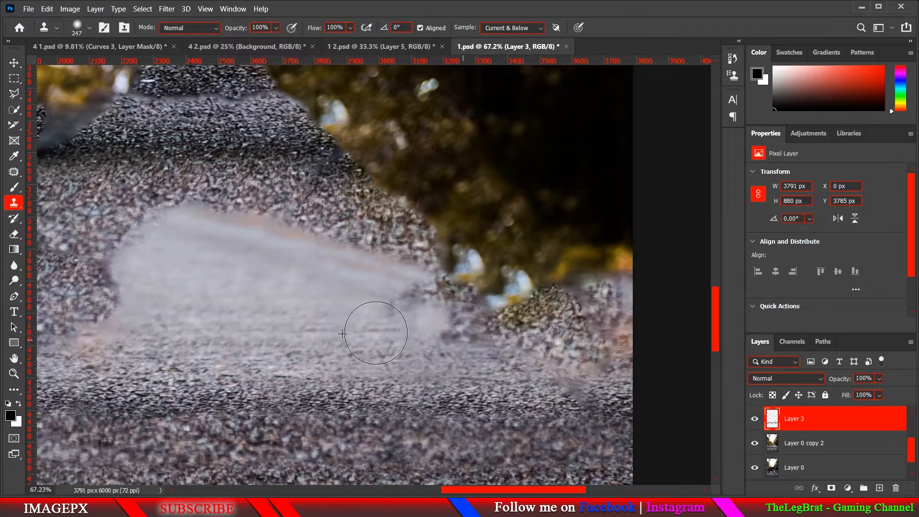
pyautogui.moveTo(416, 353)
pyautogui.mouseDown()
pyautogui.moveTo(250, 370)
pyautogui.moveTo(194, 360)
pyautogui.mouseUp()
# Step: Clone smooth asphalt over the remaining gravel between the light road patch and the right image border with a 183 px brush
pyautogui.scroll(-6, 200, 331)
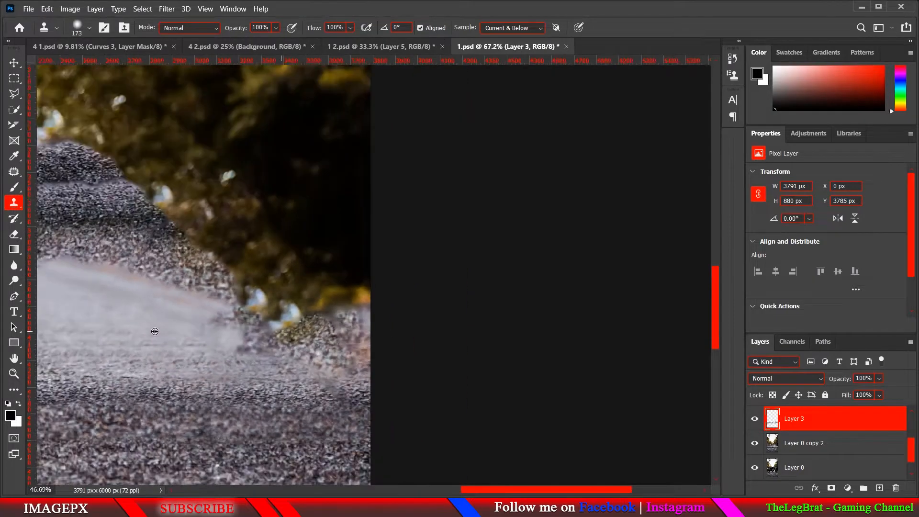
pyautogui.moveTo(142, 285); pyautogui.dragTo(251, 288)
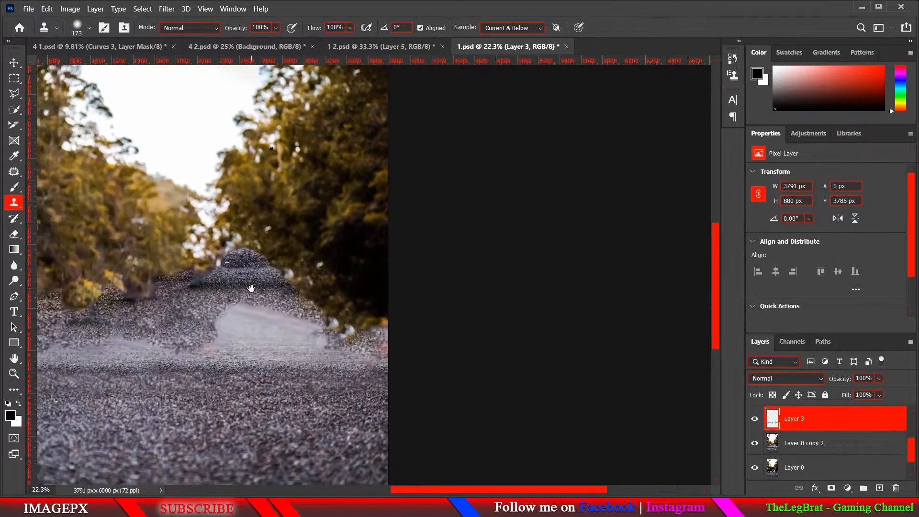
pyautogui.scroll(4, 261, 291)
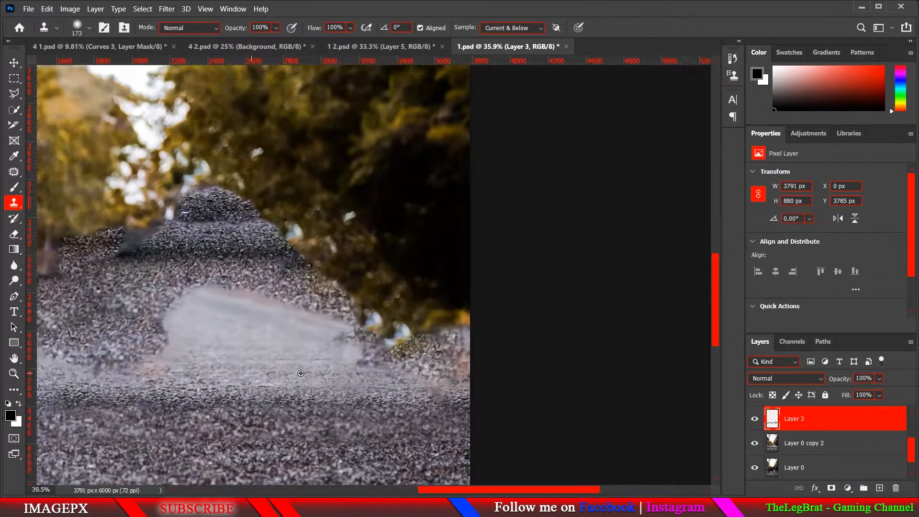
pyautogui.moveTo(300, 373); pyautogui.dragTo(218, 380)
pyautogui.scroll(2, 306, 375)
pyautogui.keyDown('alt'); pyautogui.click(261, 355); pyautogui.keyUp('alt')
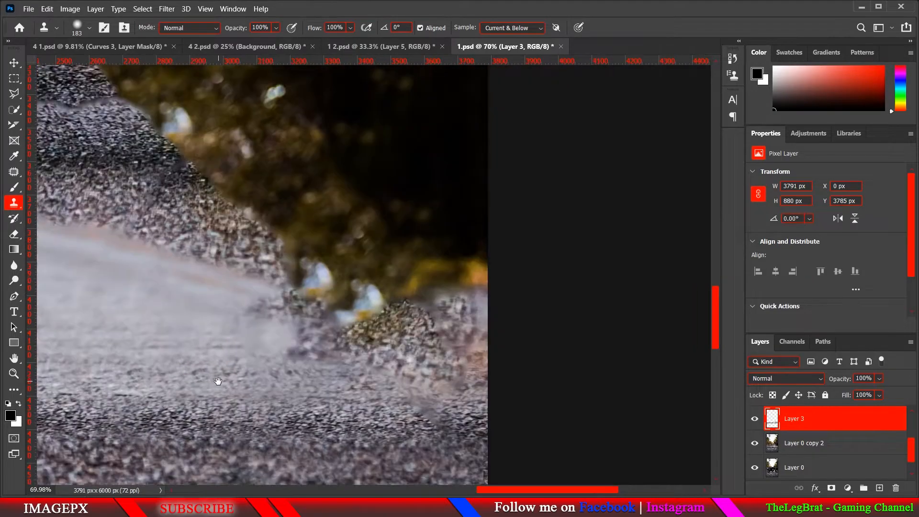
pyautogui.moveTo(242, 333)
pyautogui.mouseDown()
pyautogui.moveTo(325, 354)
pyautogui.moveTo(226, 320)
pyautogui.moveTo(260, 309)
pyautogui.moveTo(419, 370)
pyautogui.moveTo(449, 400)
pyautogui.moveTo(431, 395)
pyautogui.moveTo(447, 387)
pyautogui.moveTo(430, 379)
pyautogui.moveTo(434, 373)
pyautogui.moveTo(246, 321)
pyautogui.mouseUp()
pyautogui.scroll(-2, 284, 391)
pyautogui.scroll(-2, 398, 321)
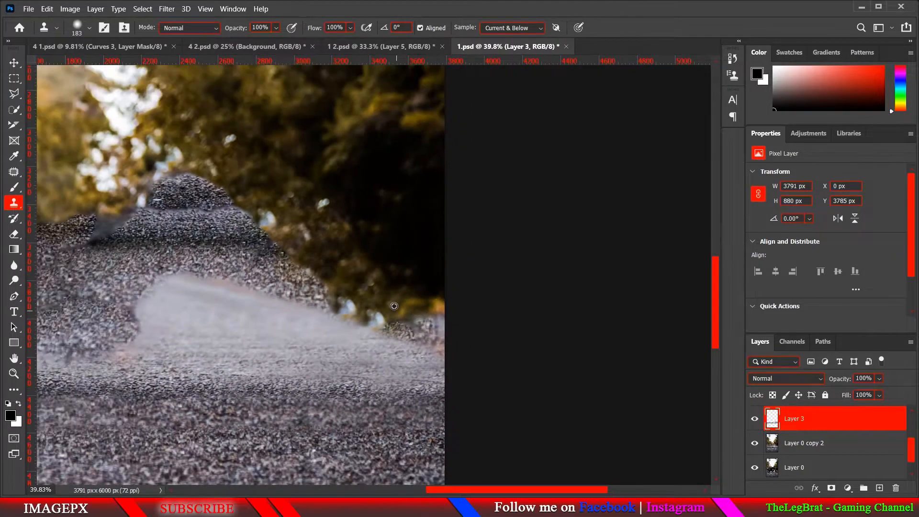
# Step: Clone dark foliage over the gravel and pale spot beside the road at the right image border with a 235 px brush
pyautogui.moveTo(394, 307); pyautogui.dragTo(388, 306)
pyautogui.moveTo(391, 275); pyautogui.dragTo(405, 275)
pyautogui.scroll(2, 406, 275)
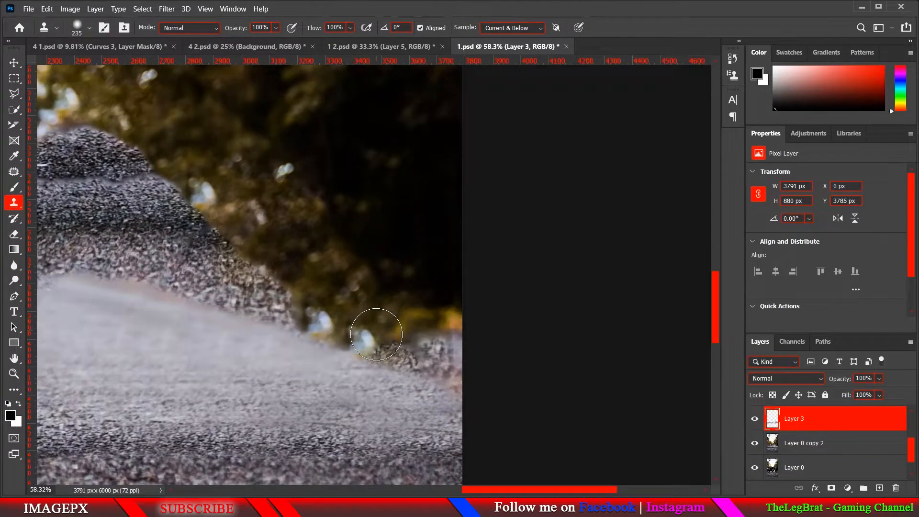
pyautogui.moveTo(376, 334)
pyautogui.mouseDown()
pyautogui.moveTo(459, 364)
pyautogui.moveTo(423, 327)
pyautogui.moveTo(440, 332)
pyautogui.moveTo(443, 322)
pyautogui.moveTo(437, 355)
pyautogui.moveTo(452, 366)
pyautogui.mouseUp()
pyautogui.keyDown('alt'); pyautogui.click(400, 286); pyautogui.keyUp('alt')
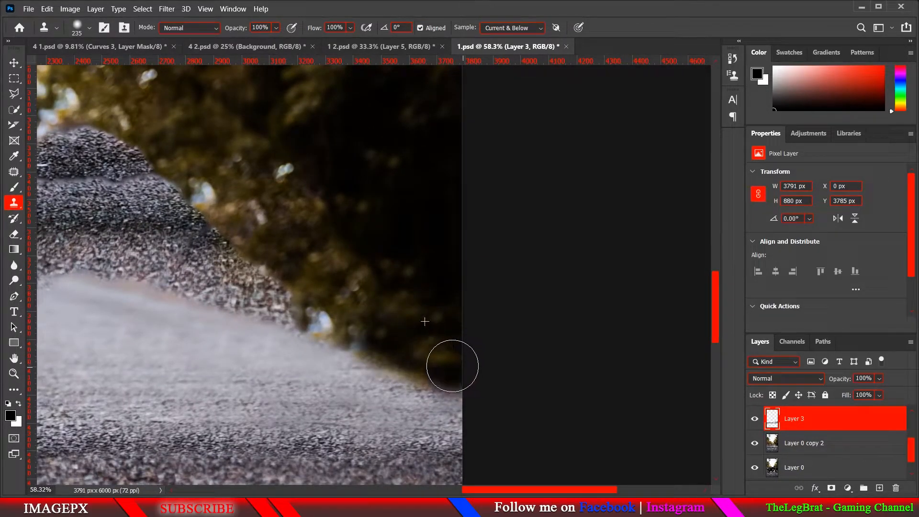
# Step: Clone tree foliage over the dark gravel mound and the gravel strip along the road's right side, using large soft brushes
pyautogui.scroll(-3, 436, 425)
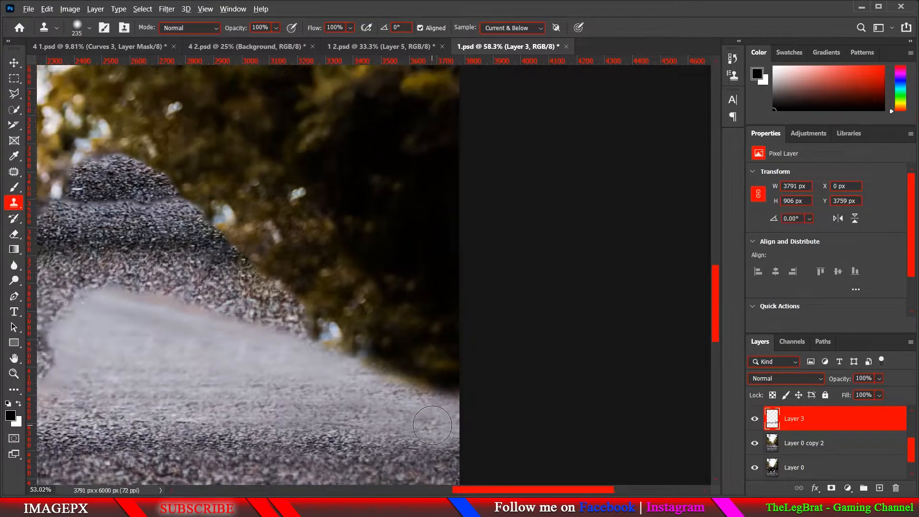
pyautogui.scroll(-1, 392, 400)
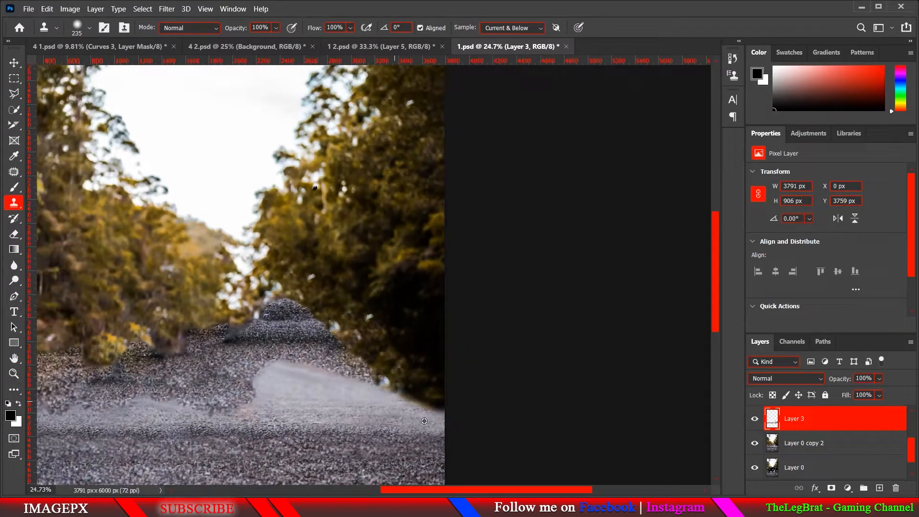
pyautogui.scroll(3, 431, 430)
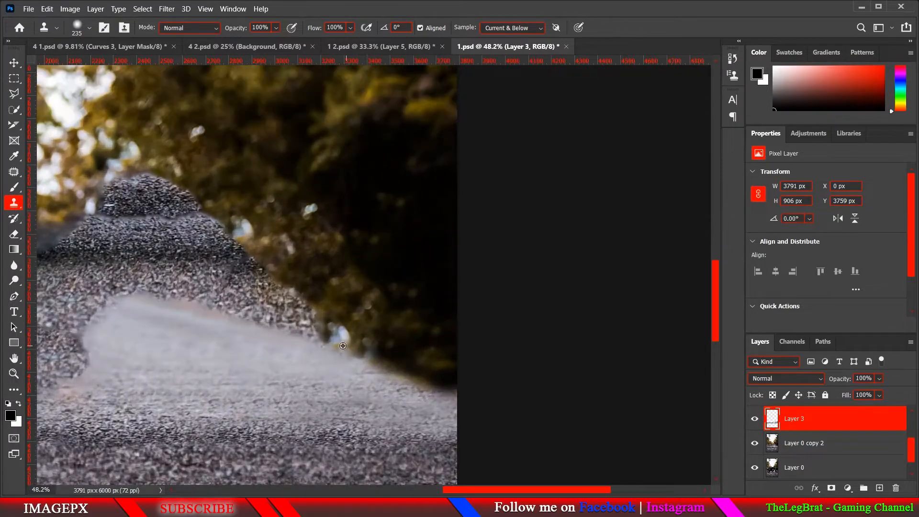
pyautogui.scroll(1, 343, 346)
pyautogui.moveTo(304, 270)
pyautogui.mouseDown()
pyautogui.moveTo(377, 344)
pyautogui.moveTo(324, 262)
pyautogui.mouseUp()
pyautogui.scroll(-4, 310, 262)
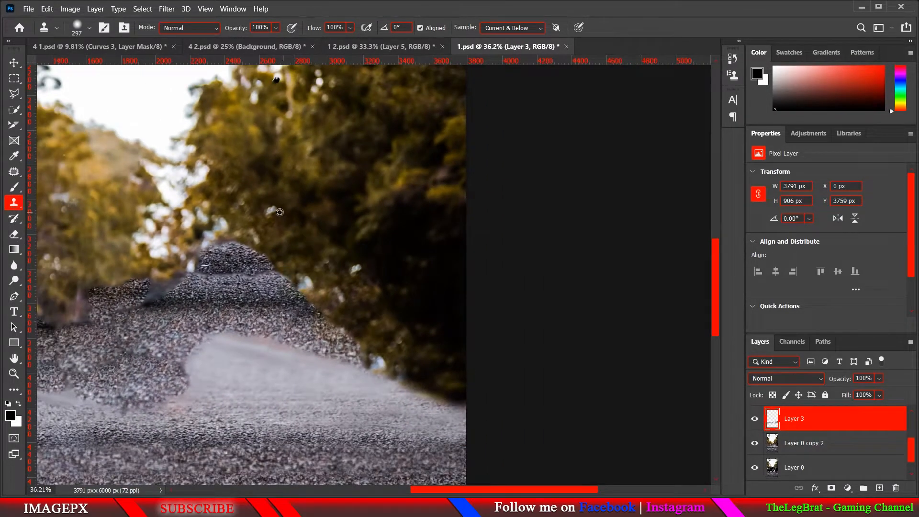
pyautogui.keyDown('alt'); pyautogui.click(282, 208); pyautogui.keyUp('alt')
pyautogui.click(252, 240)
pyautogui.moveTo(205, 195); pyautogui.dragTo(209, 197)
pyautogui.moveTo(206, 256)
pyautogui.mouseDown()
pyautogui.moveTo(204, 303)
pyautogui.moveTo(193, 280)
pyautogui.moveTo(216, 275)
pyautogui.moveTo(226, 254)
pyautogui.moveTo(381, 346)
pyautogui.moveTo(360, 345)
pyautogui.moveTo(380, 355)
pyautogui.moveTo(262, 320)
pyautogui.moveTo(249, 307)
pyautogui.mouseUp()
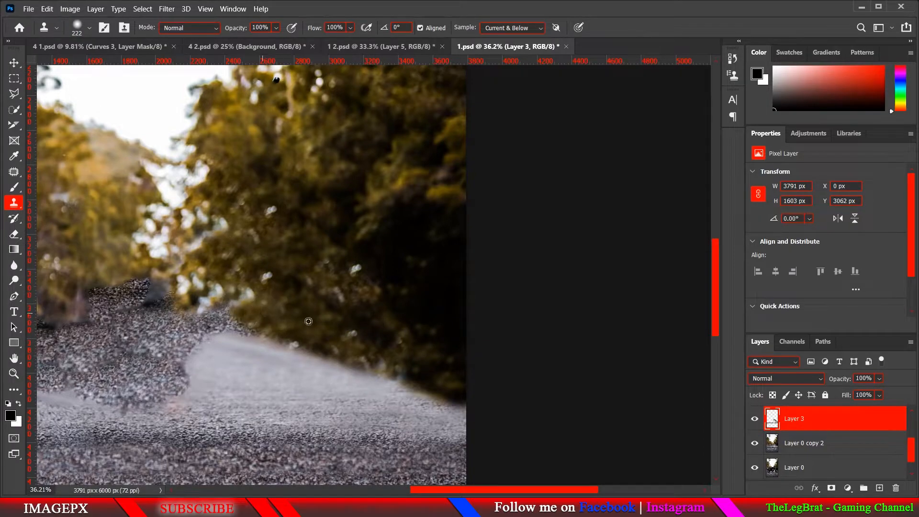
# Step: Clone more foliage along the far part of the road's right edge with a 371 px brush
pyautogui.scroll(-9, 308, 321)
pyautogui.scroll(10, 421, 292)
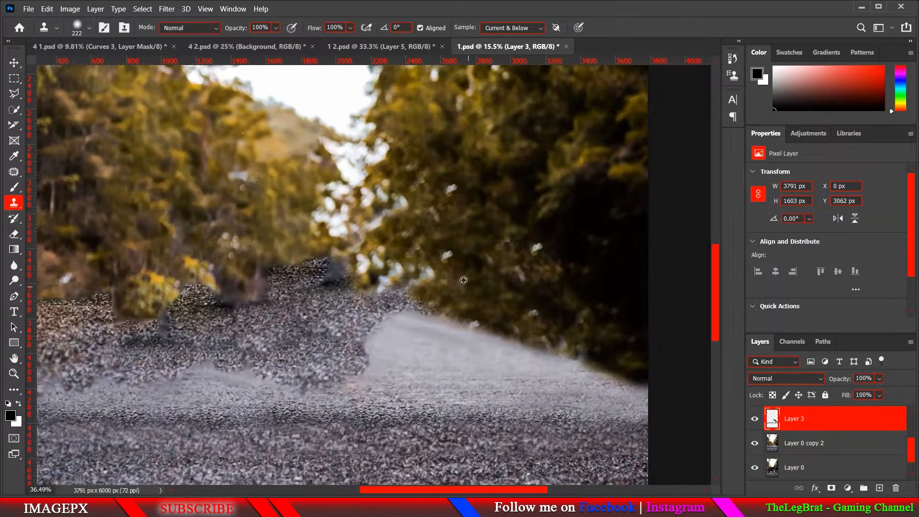
pyautogui.moveTo(435, 254); pyautogui.dragTo(458, 242)
pyautogui.moveTo(420, 282); pyautogui.dragTo(471, 310)
pyautogui.scroll(-2, 473, 311)
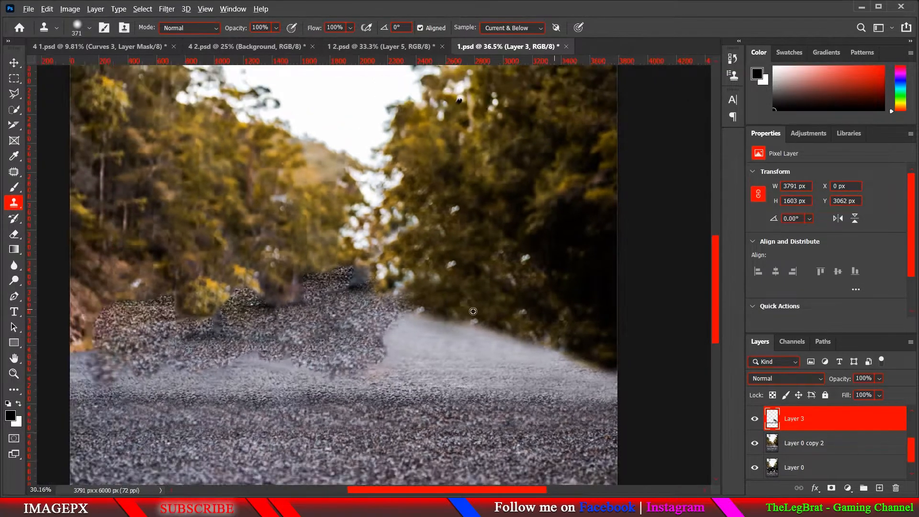
# Step: Clone smooth asphalt across the lower gravel area from the road's middle to the left image border with a 332 px brush
pyautogui.scroll(-4, 473, 311)
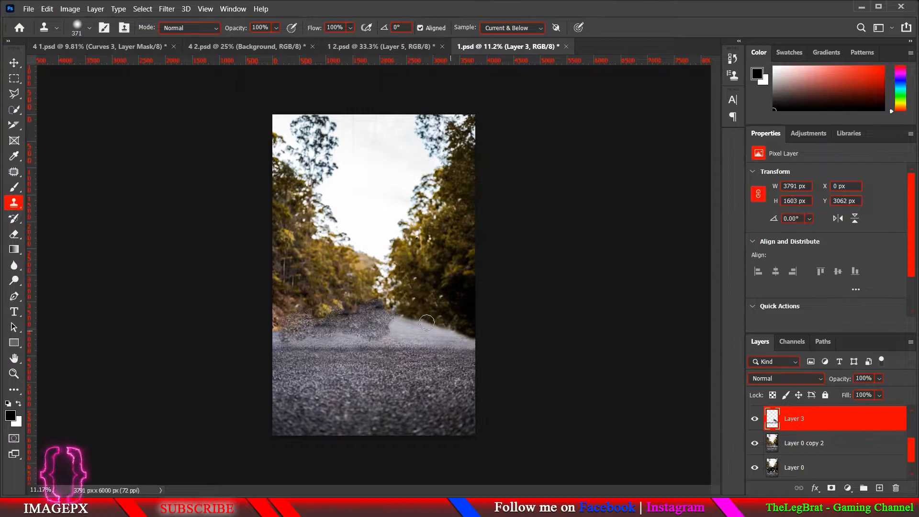
pyautogui.scroll(4, 426, 322)
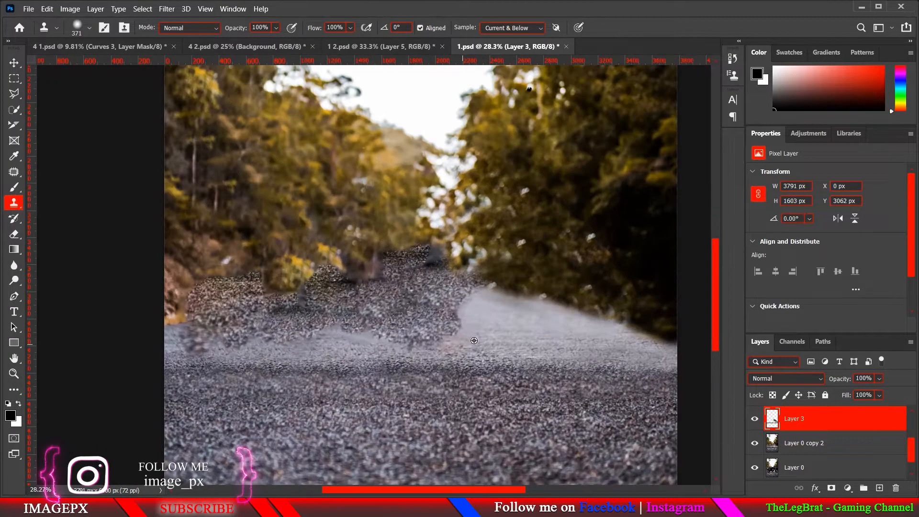
pyautogui.moveTo(474, 341)
pyautogui.mouseDown()
pyautogui.moveTo(484, 340)
pyautogui.moveTo(398, 329)
pyautogui.mouseUp()
pyautogui.keyDown('alt'); pyautogui.click(537, 336); pyautogui.keyUp('alt')
pyautogui.keyDown('alt'); pyautogui.click(506, 334); pyautogui.keyUp('alt')
pyautogui.moveTo(456, 324); pyautogui.dragTo(448, 309)
pyautogui.moveTo(377, 338)
pyautogui.mouseDown()
pyautogui.moveTo(346, 327)
pyautogui.moveTo(310, 330)
pyautogui.mouseUp()
pyautogui.keyDown('alt'); pyautogui.click(437, 339); pyautogui.keyUp('alt')
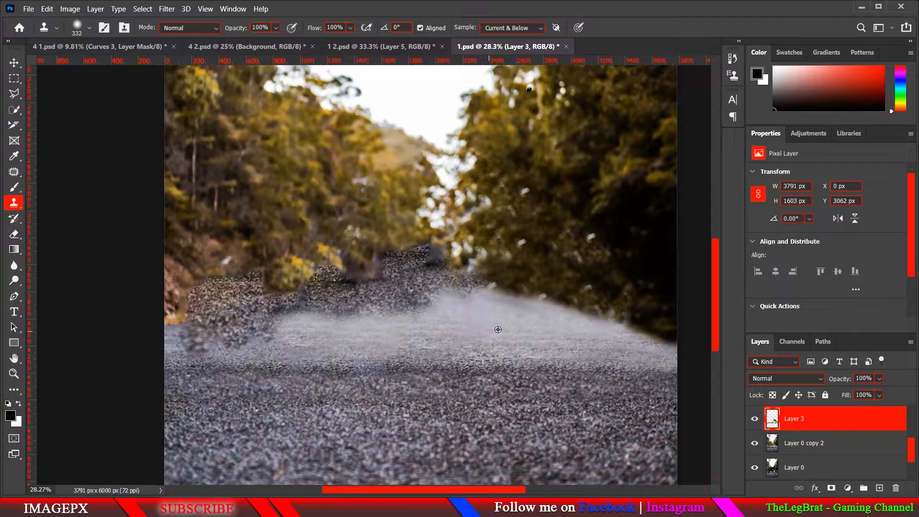
pyautogui.moveTo(453, 344); pyautogui.dragTo(182, 339)
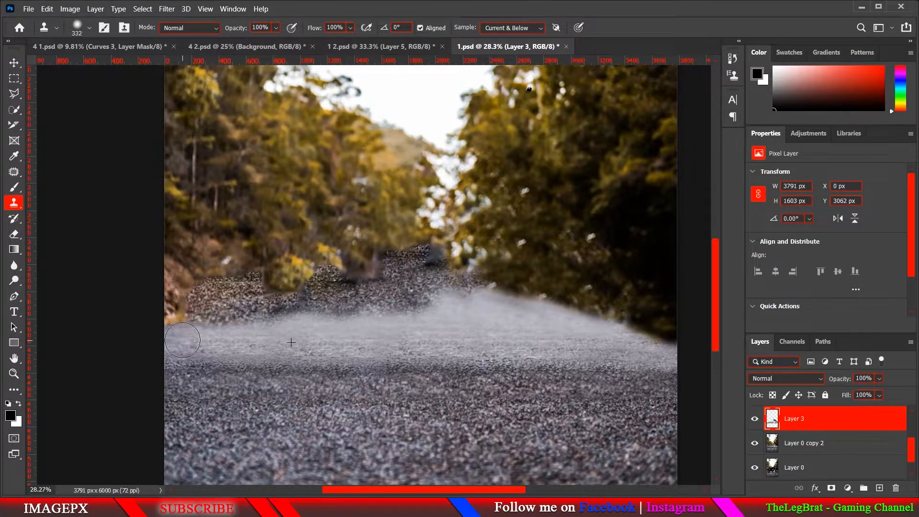
# Step: Clone smooth asphalt upward over the central gravel to shape the road's far end and its sloping left edge
pyautogui.scroll(1, 242, 341)
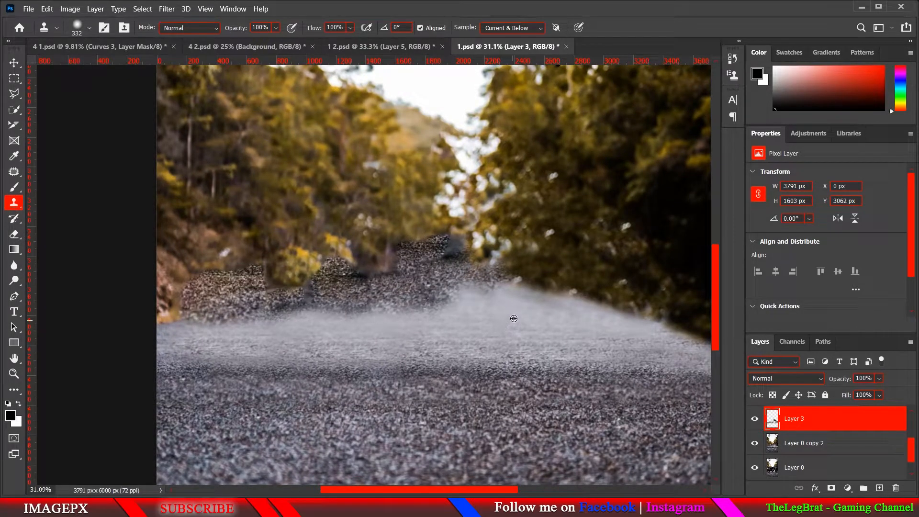
pyautogui.moveTo(445, 312)
pyautogui.mouseDown()
pyautogui.moveTo(440, 297)
pyautogui.moveTo(465, 292)
pyautogui.mouseUp()
pyautogui.moveTo(404, 313)
pyautogui.mouseDown()
pyautogui.moveTo(349, 309)
pyautogui.moveTo(298, 325)
pyautogui.moveTo(408, 295)
pyautogui.moveTo(468, 322)
pyautogui.moveTo(420, 300)
pyautogui.moveTo(427, 283)
pyautogui.moveTo(373, 292)
pyautogui.moveTo(426, 283)
pyautogui.mouseUp()
pyautogui.keyDown('alt'); pyautogui.rightClick(468, 322); pyautogui.keyUp('alt')
pyautogui.keyDown('alt'); pyautogui.click(487, 322); pyautogui.keyUp('alt')
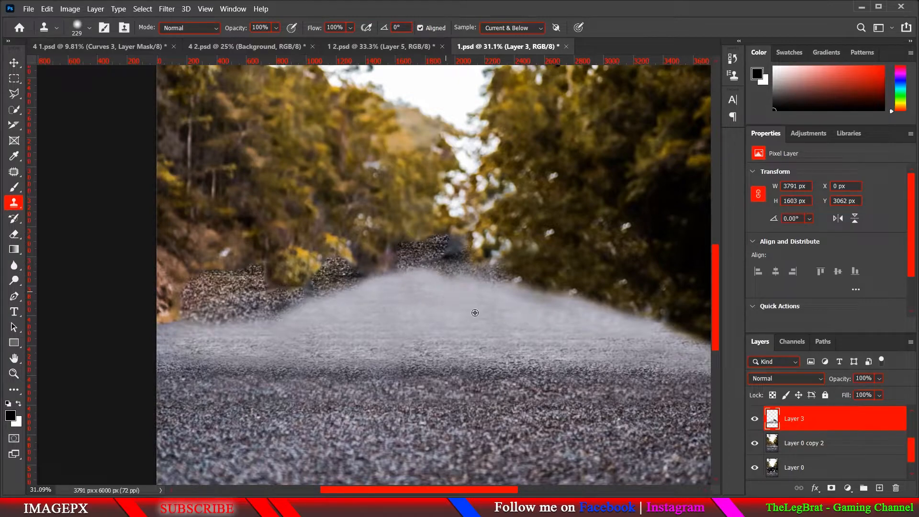
# Step: Clone asphalt over the leftover gravel at the road's far end and upper right edge, finishing with a 198 px brush
pyautogui.keyDown('alt'); pyautogui.rightClick(488, 324); pyautogui.keyUp('alt')
pyautogui.moveTo(497, 284)
pyautogui.mouseDown()
pyautogui.moveTo(417, 273)
pyautogui.moveTo(409, 298)
pyautogui.moveTo(417, 262)
pyautogui.moveTo(459, 260)
pyautogui.moveTo(514, 290)
pyautogui.mouseUp()
pyautogui.keyDown('alt'); pyautogui.rightClick(412, 298); pyautogui.keyUp('alt')
pyautogui.scroll(-3, 500, 302)
pyautogui.scroll(-2, 501, 302)
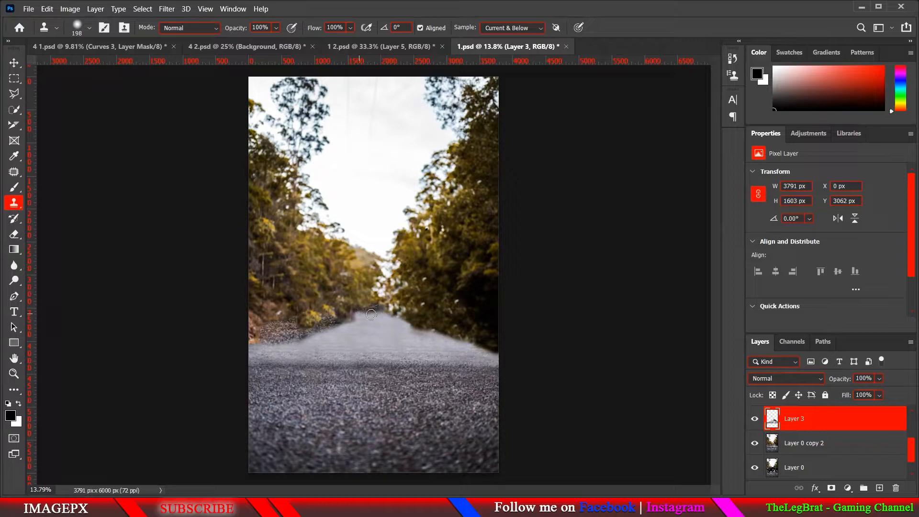
pyautogui.scroll(5, 301, 352)
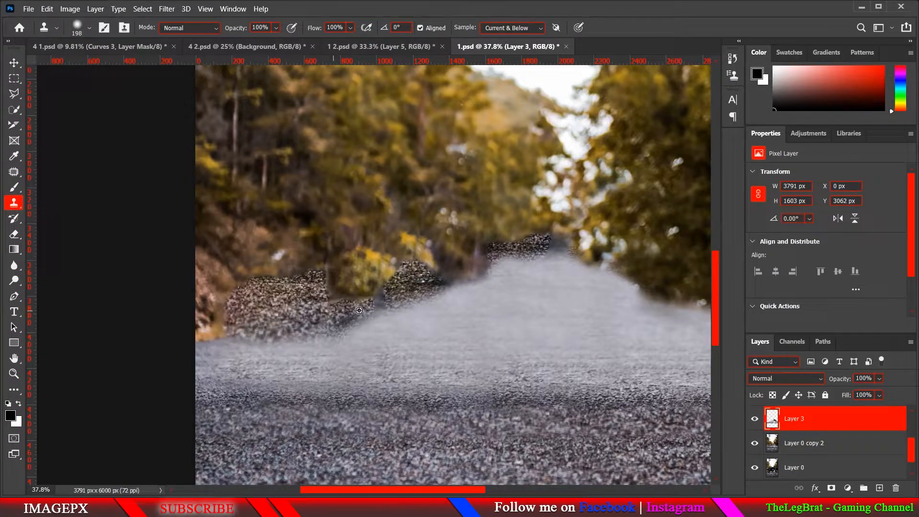
# Step: Clone the grassy road edge from the left image border up across the gravel patch with a 118 px brush
pyautogui.scroll(1, 207, 345)
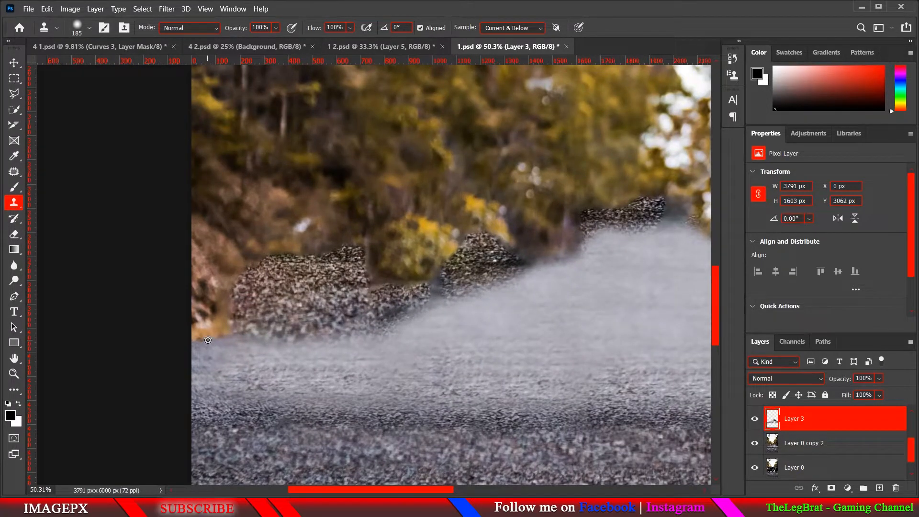
pyautogui.moveTo(209, 339); pyautogui.dragTo(197, 340)
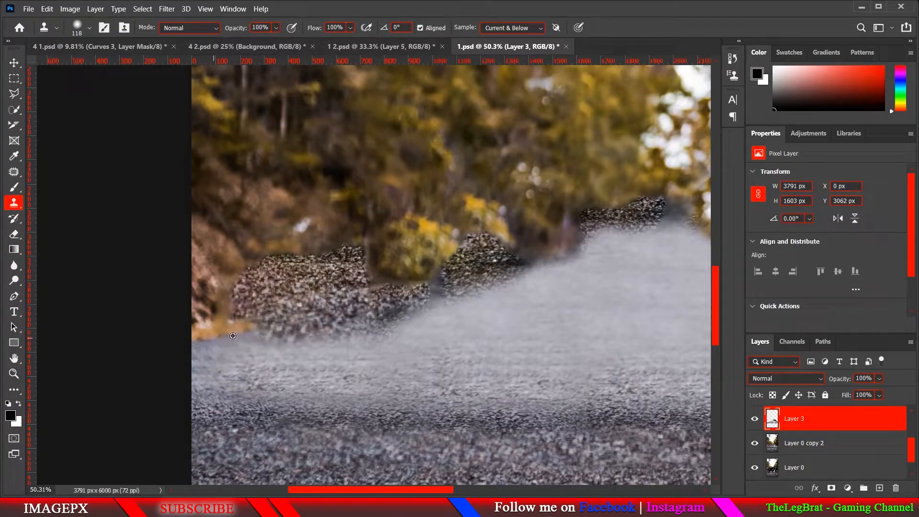
pyautogui.moveTo(251, 328); pyautogui.dragTo(343, 301)
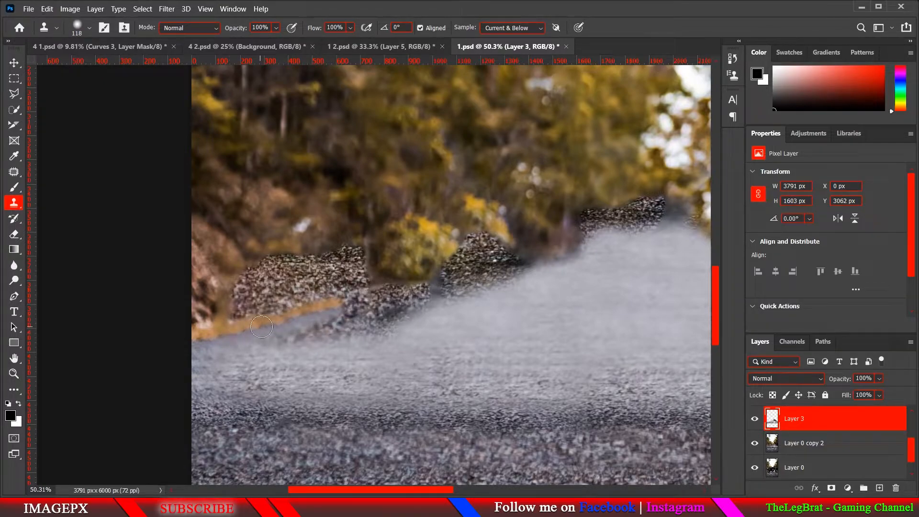
# Step: Clone hillside foliage over the gravel patch above the left road edge, enlarging the brush to 195 px
pyautogui.moveTo(258, 327)
pyautogui.mouseDown()
pyautogui.moveTo(235, 309)
pyautogui.moveTo(249, 275)
pyautogui.moveTo(259, 302)
pyautogui.moveTo(259, 278)
pyautogui.mouseUp()
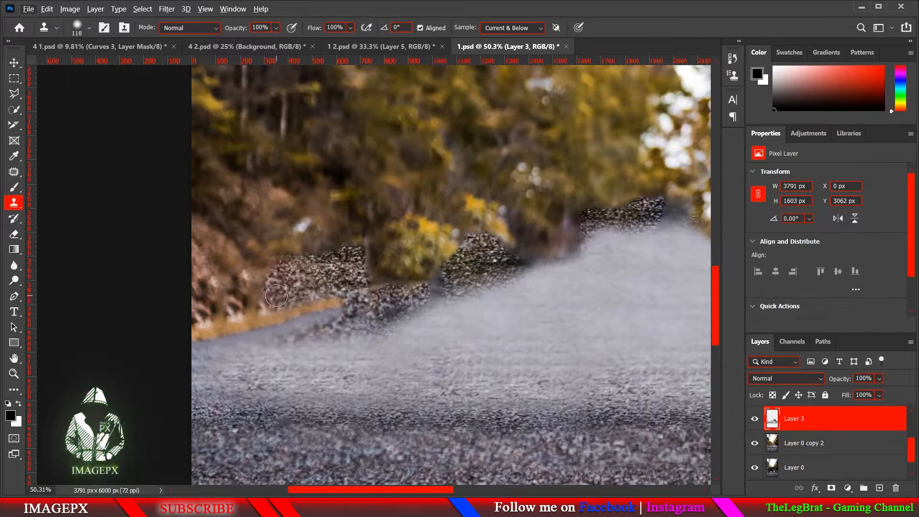
pyautogui.moveTo(232, 226); pyautogui.dragTo(241, 217)
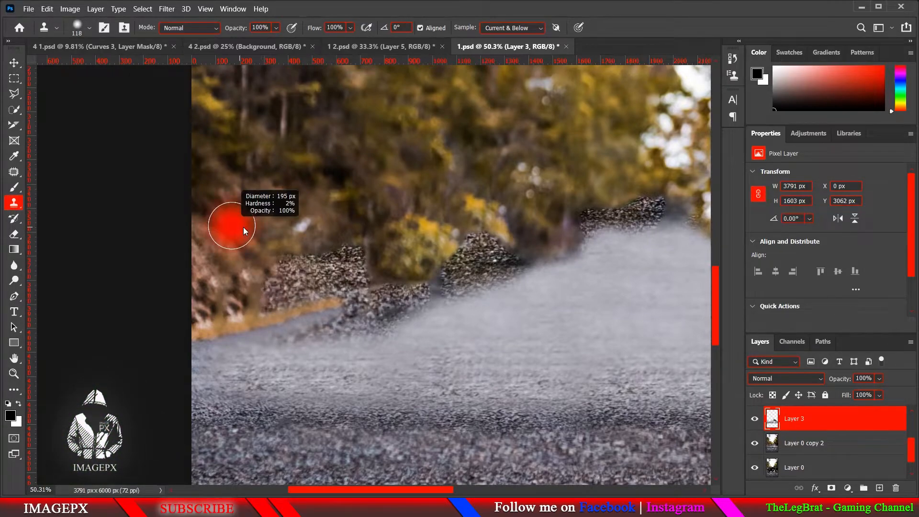
pyautogui.moveTo(254, 290)
pyautogui.mouseDown()
pyautogui.moveTo(274, 280)
pyautogui.moveTo(293, 286)
pyautogui.moveTo(355, 256)
pyautogui.moveTo(318, 286)
pyautogui.moveTo(365, 269)
pyautogui.mouseUp()
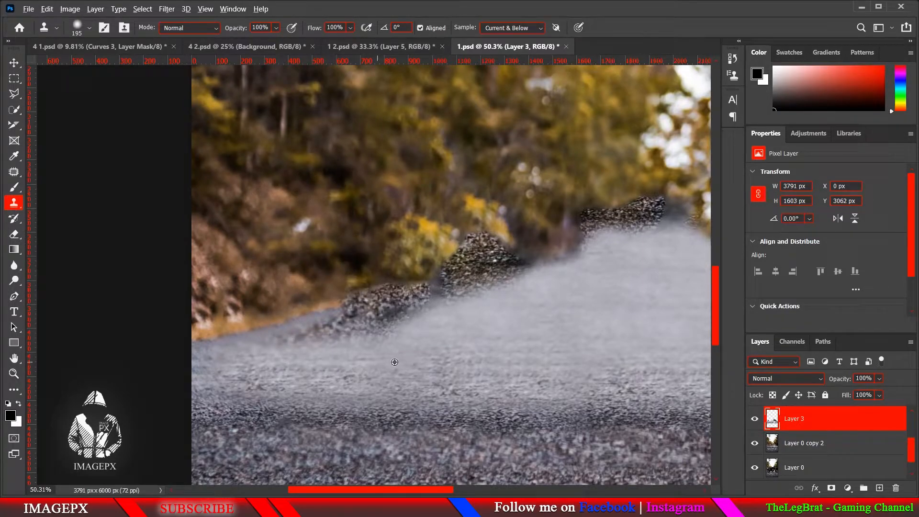
# Step: Clone smooth asphalt over the remaining gravel just below the left road edge with the 195 px brush
pyautogui.keyDown('alt'); pyautogui.click(372, 365); pyautogui.keyUp('alt')
pyautogui.moveTo(286, 349)
pyautogui.mouseDown()
pyautogui.moveTo(395, 314)
pyautogui.moveTo(360, 334)
pyautogui.moveTo(508, 275)
pyautogui.mouseUp()
pyautogui.scroll(-5, 391, 346)
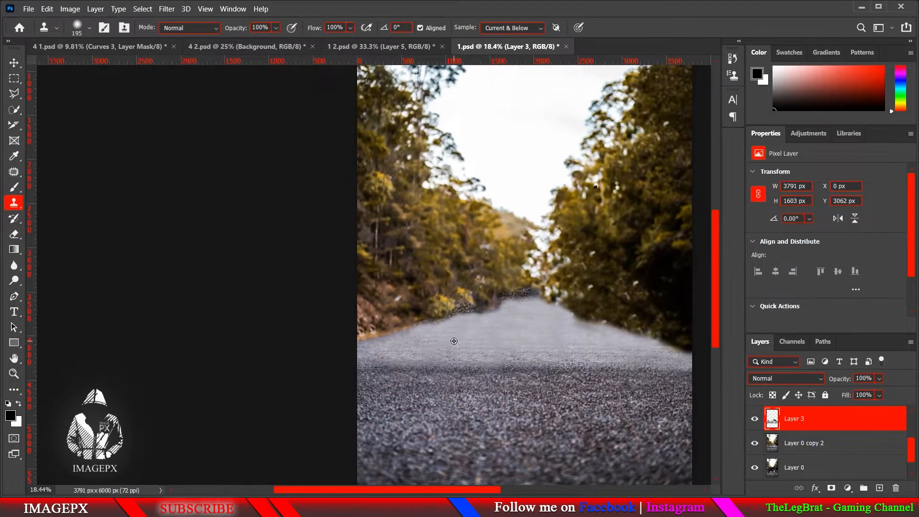
# Step: Clone the grassy verge along the road's left edge up to its far end with a 172 px brush
pyautogui.scroll(5, 390, 345)
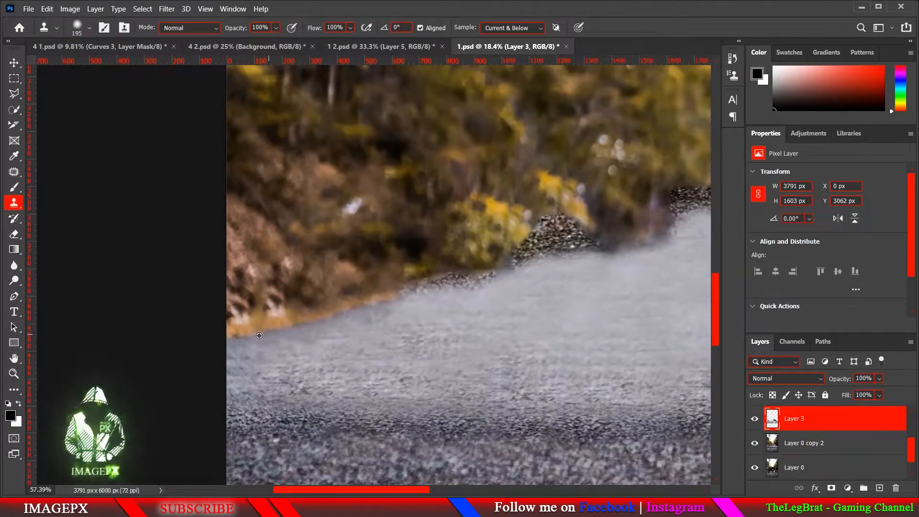
pyautogui.keyDown('alt'); pyautogui.click(266, 332); pyautogui.keyUp('alt')
pyautogui.keyDown('alt'); pyautogui.rightClick(404, 293); pyautogui.keyUp('alt')
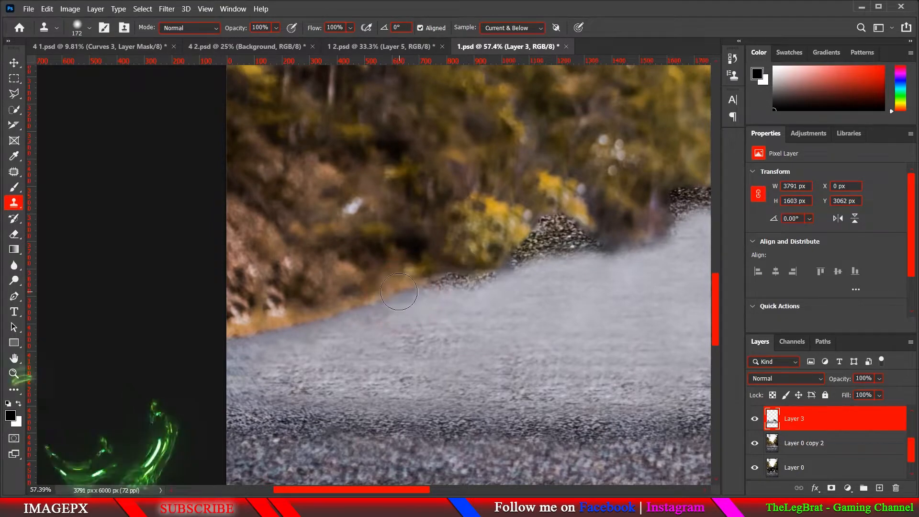
pyautogui.click(403, 294)
pyautogui.moveTo(403, 294)
pyautogui.mouseDown()
pyautogui.moveTo(558, 237)
pyautogui.moveTo(489, 234)
pyautogui.mouseUp()
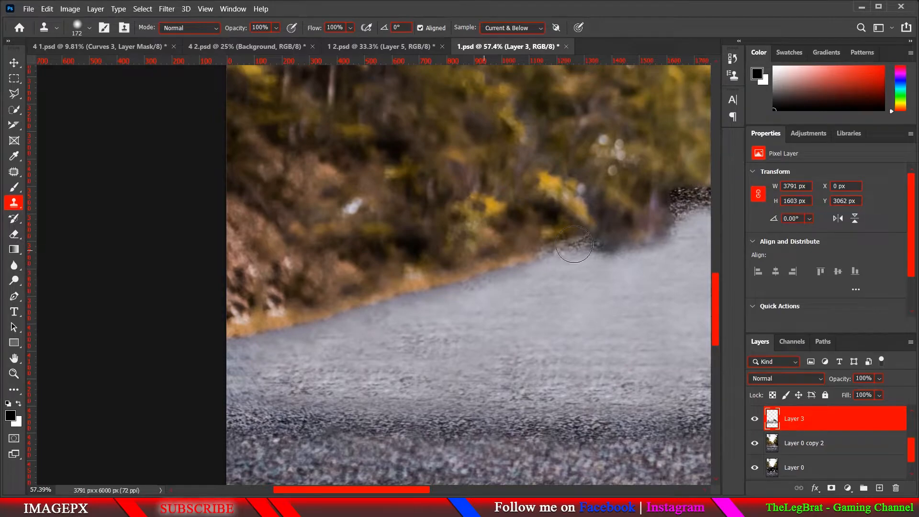
pyautogui.moveTo(574, 244)
pyautogui.mouseDown()
pyautogui.moveTo(629, 220)
pyautogui.moveTo(554, 228)
pyautogui.moveTo(570, 222)
pyautogui.moveTo(306, 325)
pyautogui.mouseUp()
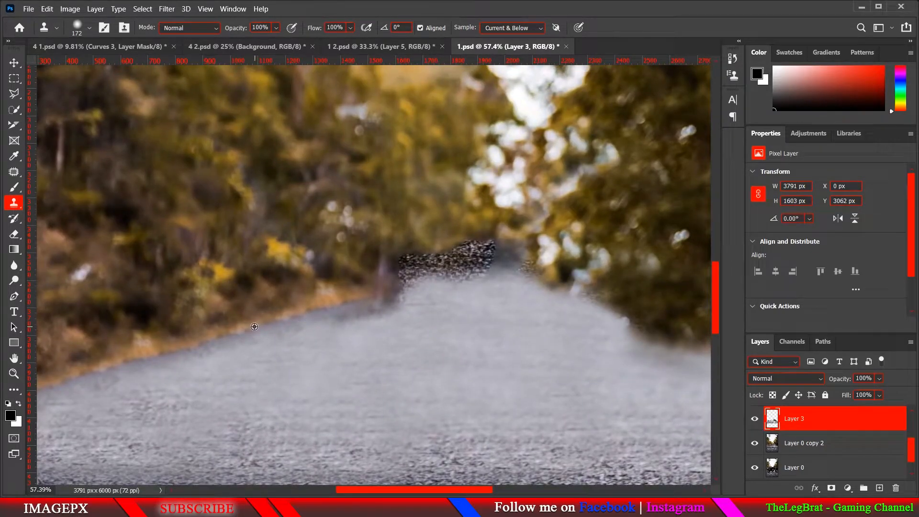
pyautogui.moveTo(368, 299)
pyautogui.mouseDown()
pyautogui.moveTo(370, 286)
pyautogui.moveTo(412, 265)
pyautogui.moveTo(379, 294)
pyautogui.moveTo(474, 250)
pyautogui.mouseUp()
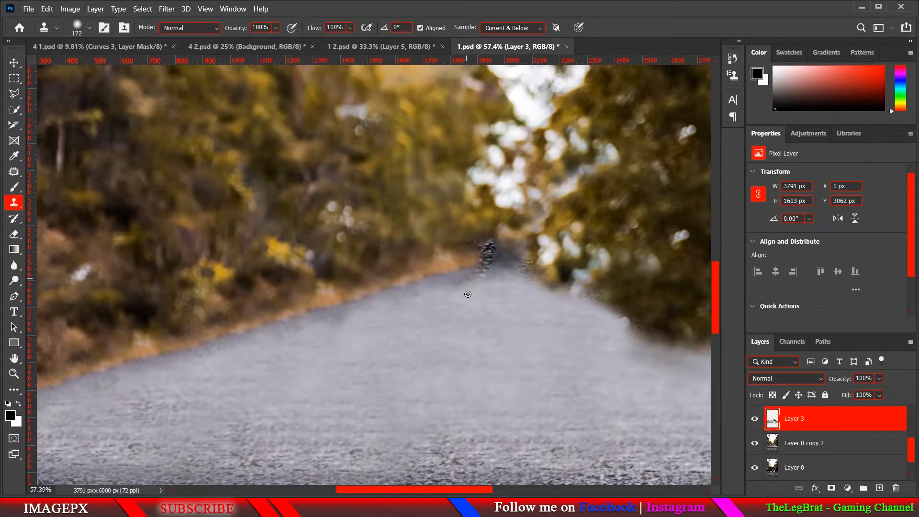
# Step: Clone a clean, straight tree-shadow edge along the road's right side up to its far end with a 232 px brush
pyautogui.scroll(-6, 468, 303)
pyautogui.scroll(-3, 468, 308)
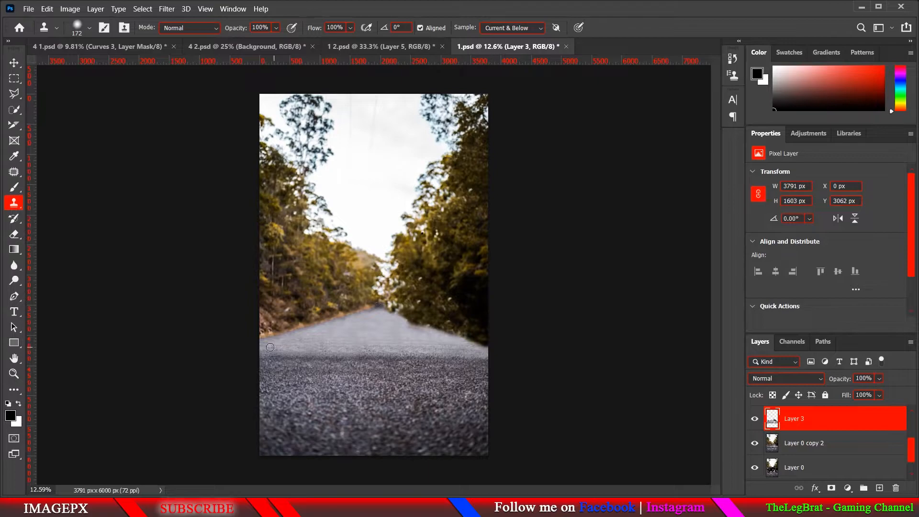
pyautogui.scroll(4, 454, 330)
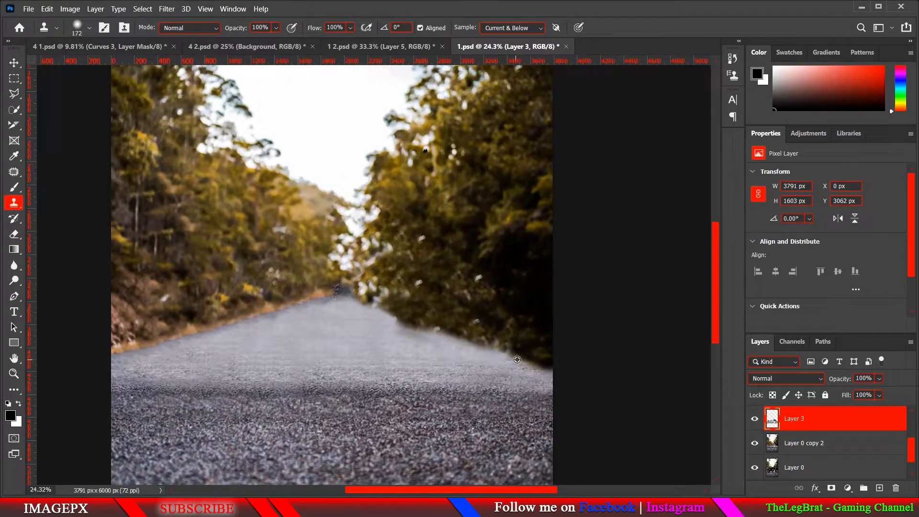
pyautogui.scroll(-2, 380, 329)
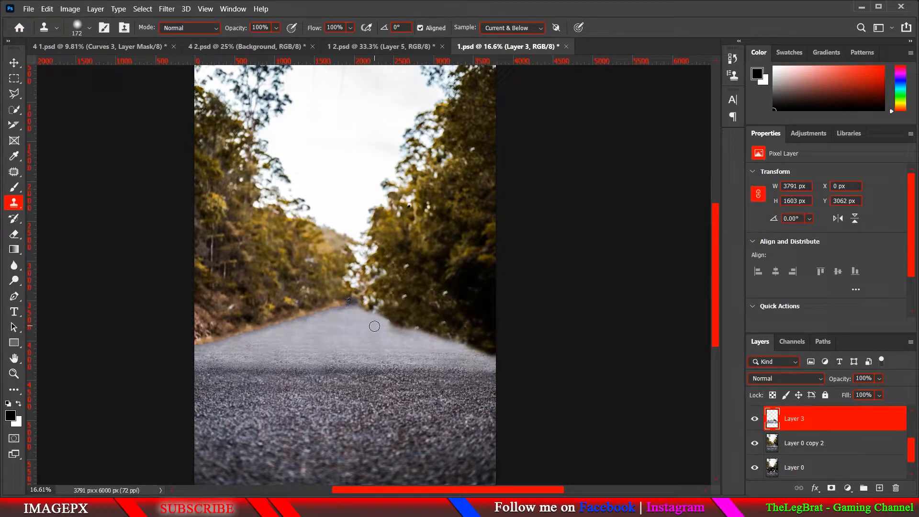
pyautogui.scroll(3, 351, 327)
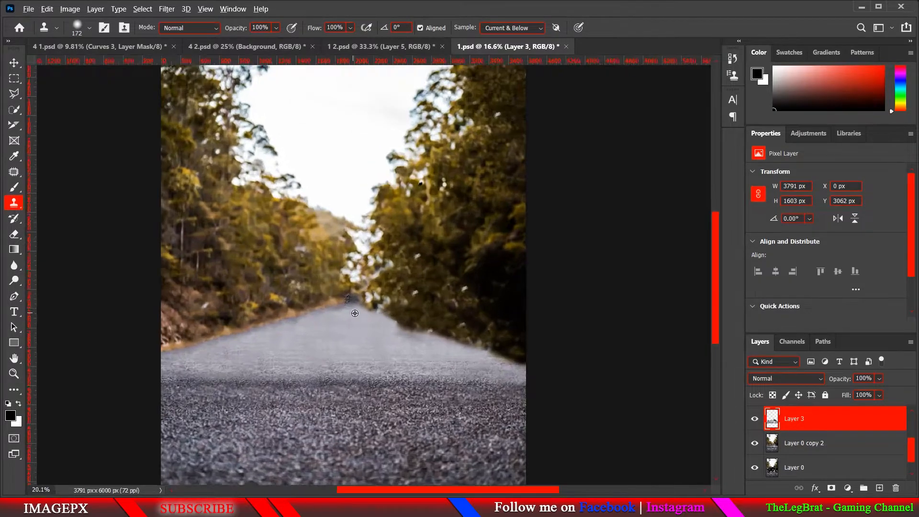
pyautogui.scroll(-2, 402, 335)
pyautogui.scroll(1, 452, 344)
pyautogui.scroll(1, 451, 343)
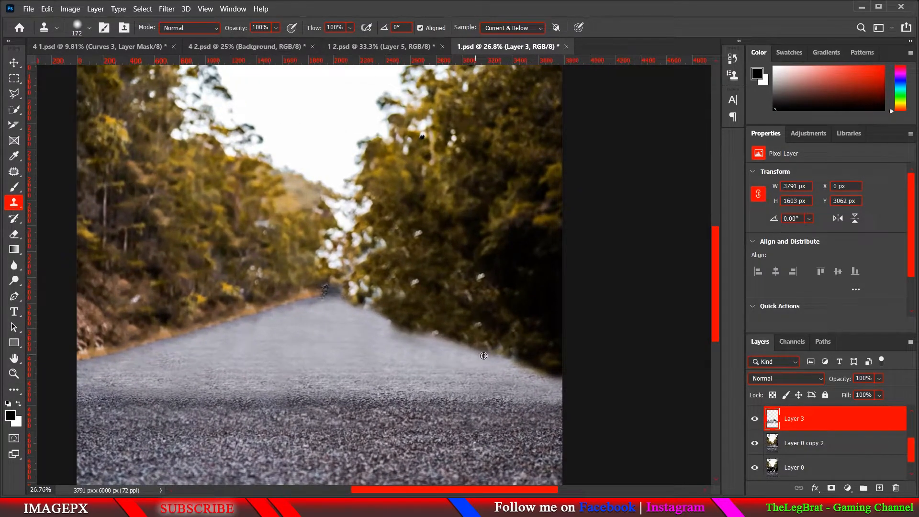
pyautogui.keyDown('alt'); pyautogui.rightClick(527, 369); pyautogui.keyUp('alt')
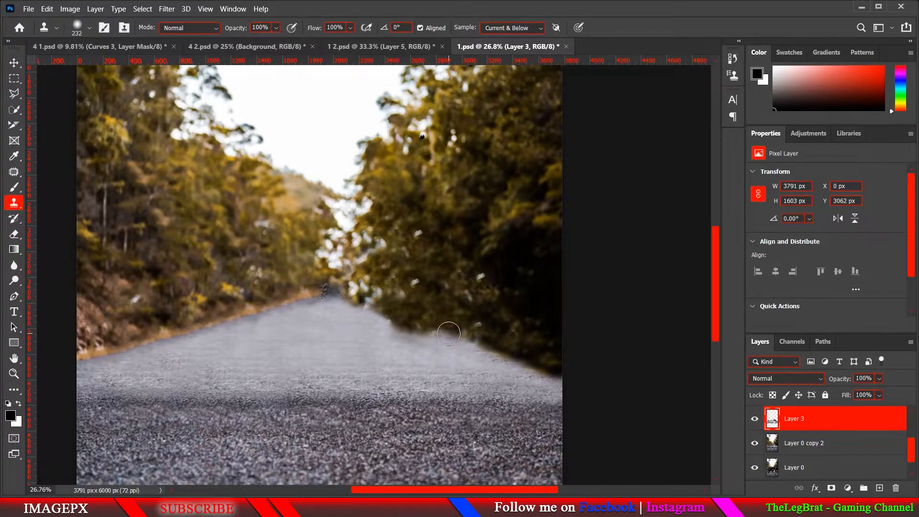
pyautogui.moveTo(439, 332)
pyautogui.mouseDown()
pyautogui.moveTo(370, 300)
pyautogui.moveTo(423, 338)
pyautogui.moveTo(346, 297)
pyautogui.mouseUp()
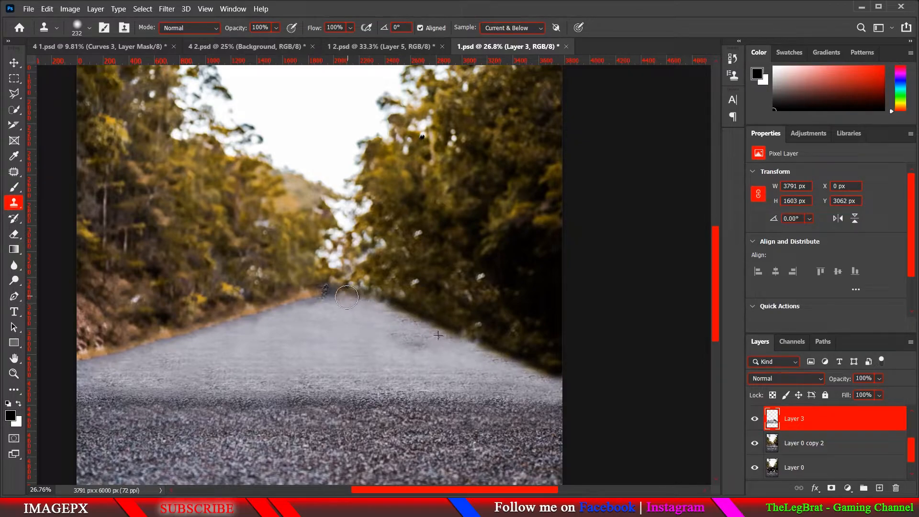
# Step: Undo the last clone stroke and clone smooth asphalt over the smudge beside the road's upper right edge
pyautogui.moveTo(397, 339)
pyautogui.mouseDown()
pyautogui.moveTo(426, 338)
pyautogui.moveTo(387, 313)
pyautogui.moveTo(449, 346)
pyautogui.moveTo(414, 345)
pyautogui.moveTo(383, 328)
pyautogui.moveTo(427, 346)
pyautogui.moveTo(376, 315)
pyautogui.moveTo(425, 341)
pyautogui.mouseUp()
pyautogui.hotkey('ctrl', 'z')
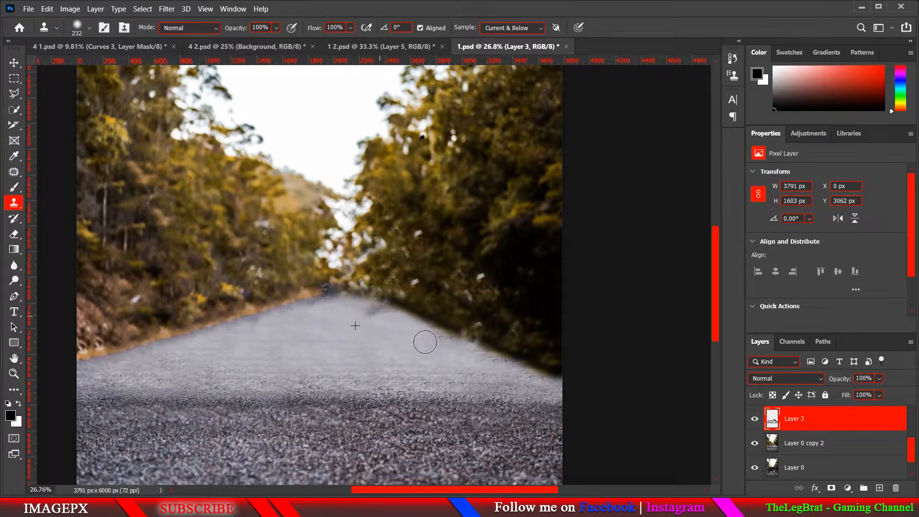
pyautogui.keyDown('alt'); pyautogui.click(341, 325); pyautogui.keyUp('alt')
pyautogui.moveTo(374, 318); pyautogui.dragTo(360, 310)
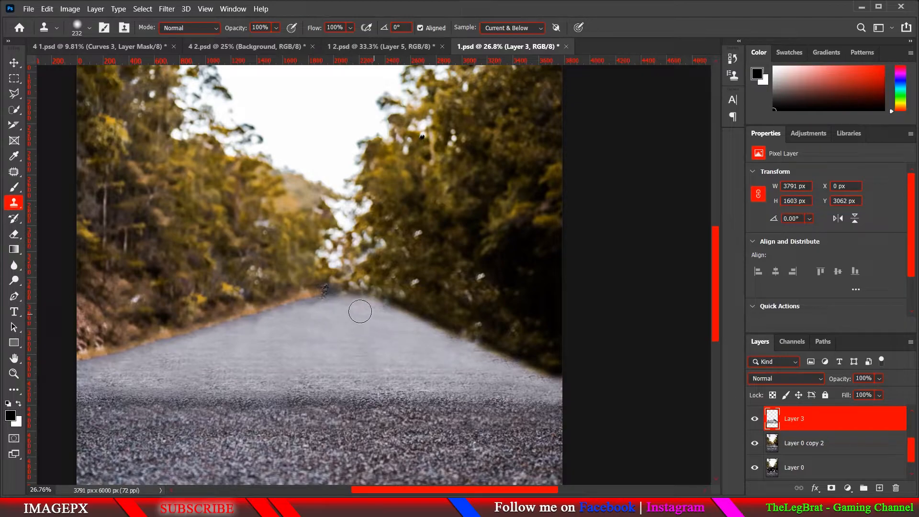
# Step: Clone foliage and grassy verge over the gravel remnant at the road's far end, refining the road tip with a 91 px brush
pyautogui.scroll(-2, 337, 309)
pyautogui.scroll(4, 338, 310)
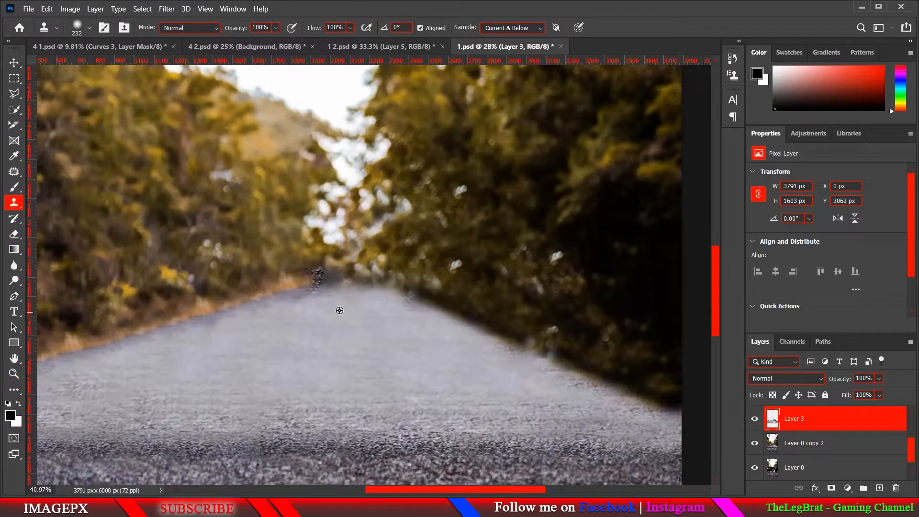
pyautogui.keyDown('alt'); pyautogui.click(272, 266); pyautogui.keyUp('alt')
pyautogui.moveTo(318, 272); pyautogui.dragTo(323, 271)
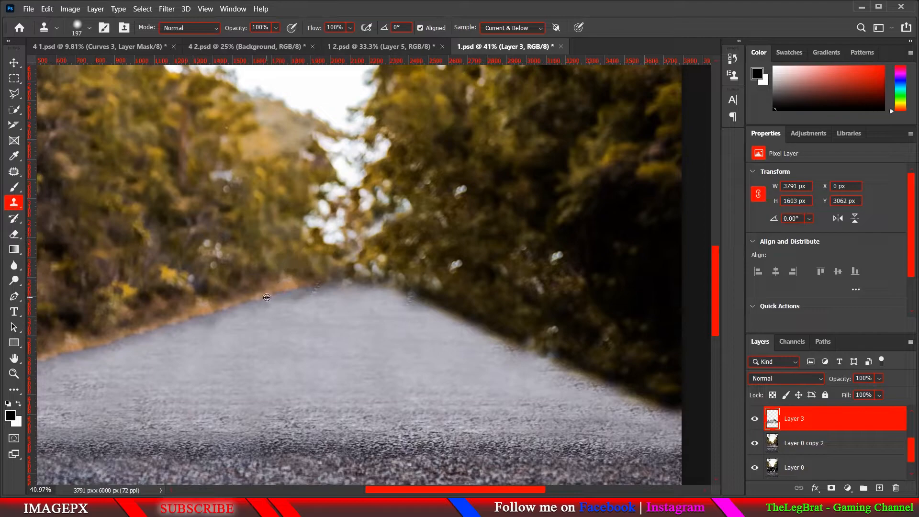
pyautogui.click(313, 288)
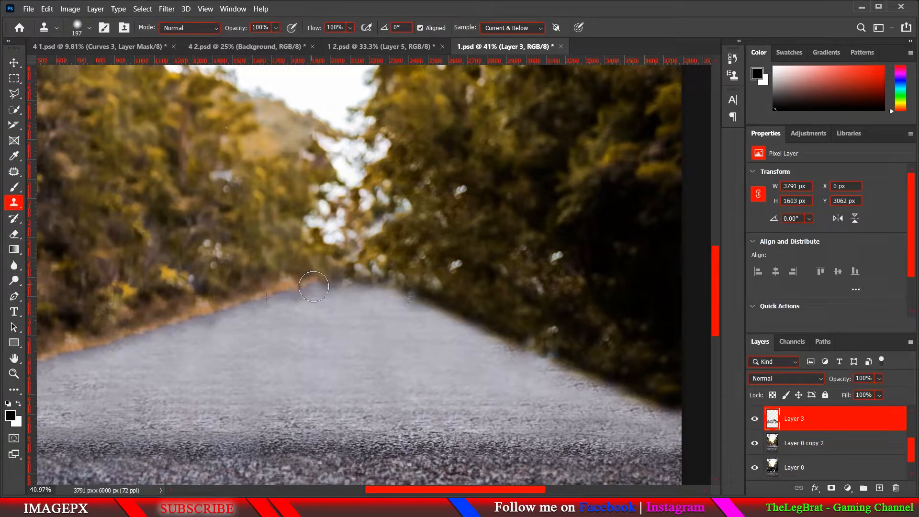
pyautogui.moveTo(354, 288)
pyautogui.mouseDown()
pyautogui.moveTo(341, 289)
pyautogui.moveTo(359, 283)
pyautogui.mouseUp()
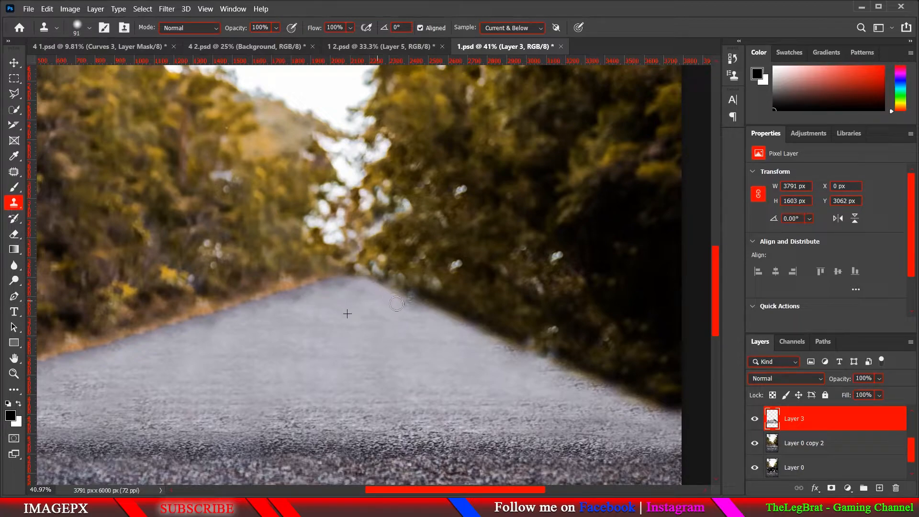
pyautogui.scroll(-10, 404, 301)
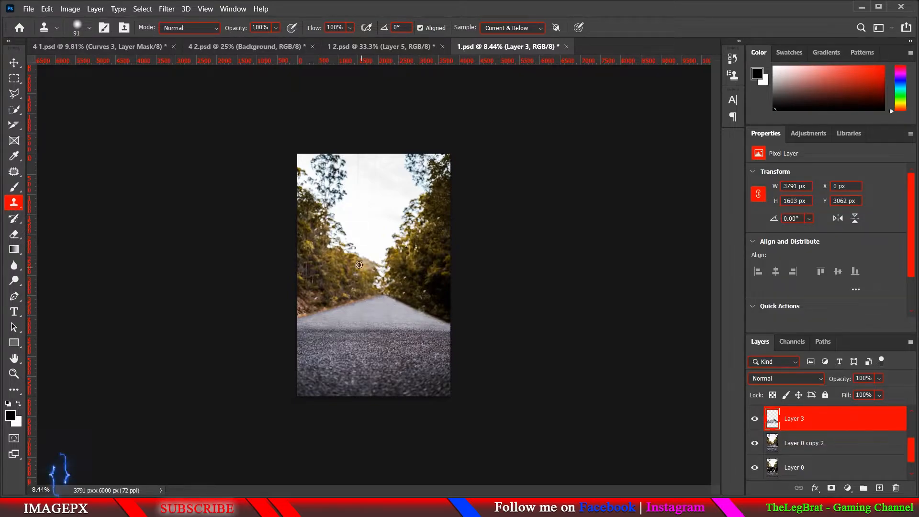
# Step: Clone tree foliage over the hazy hillside left of the road's vanishing point with a 345 px brush
pyautogui.scroll(10, 359, 265)
pyautogui.moveTo(357, 264)
pyautogui.mouseDown()
pyautogui.moveTo(381, 265)
pyautogui.moveTo(364, 265)
pyautogui.mouseUp()
pyautogui.scroll(-4, 380, 265)
pyautogui.scroll(-1, 362, 265)
pyautogui.scroll(3, 359, 265)
pyautogui.scroll(4, 364, 265)
pyautogui.keyDown('alt'); pyautogui.click(339, 269); pyautogui.keyUp('alt')
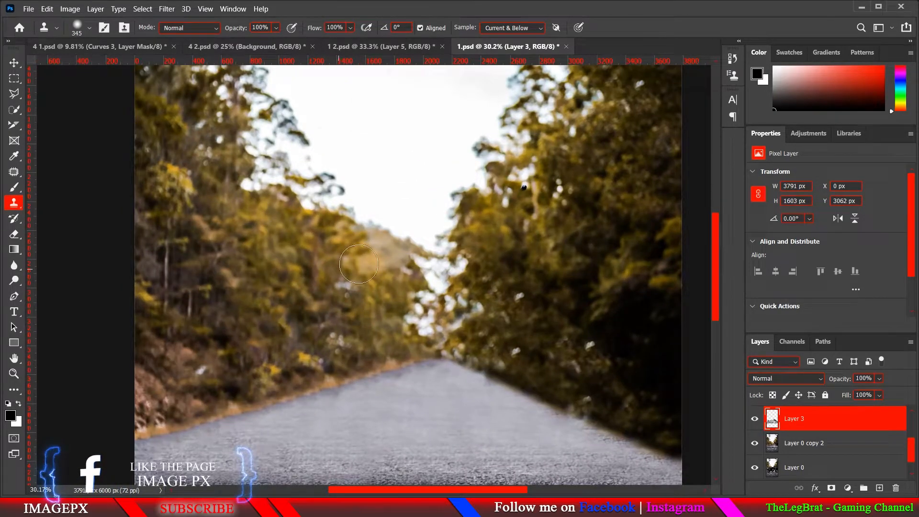
pyautogui.click(387, 253)
pyautogui.click(375, 255)
pyautogui.click(394, 264)
pyautogui.scroll(-10, 384, 290)
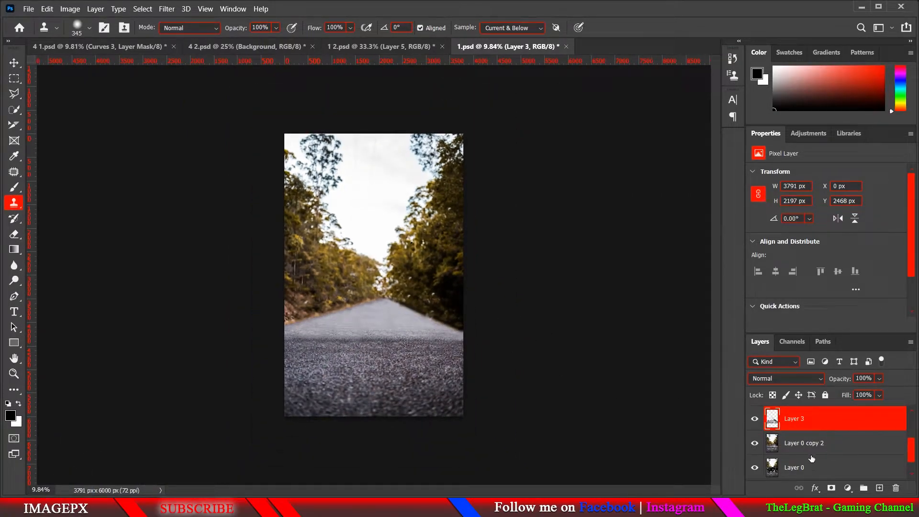
# Step: Add a Curves adjustment layer above Layer 3, strongly brighten the RGB midtones, and invert its mask to black
pyautogui.click(848, 487)
pyautogui.click(840, 340)
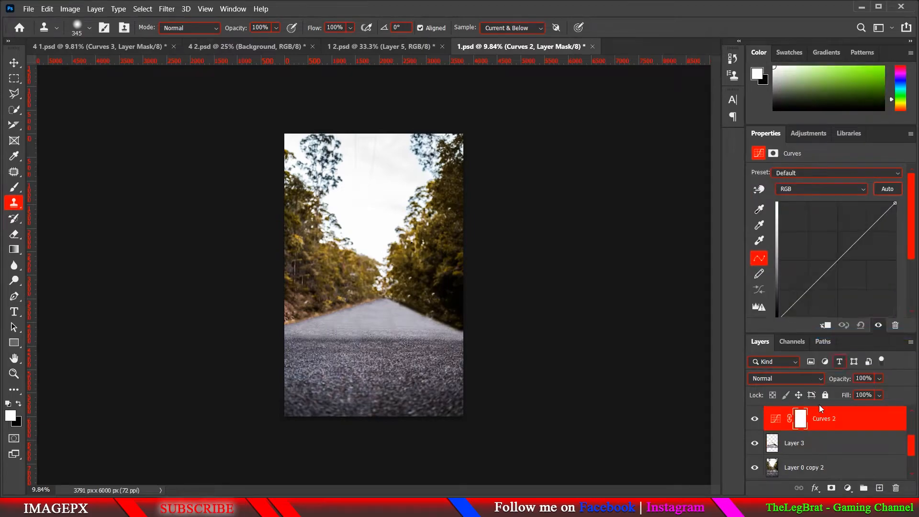
pyautogui.moveTo(819, 270); pyautogui.dragTo(811, 246)
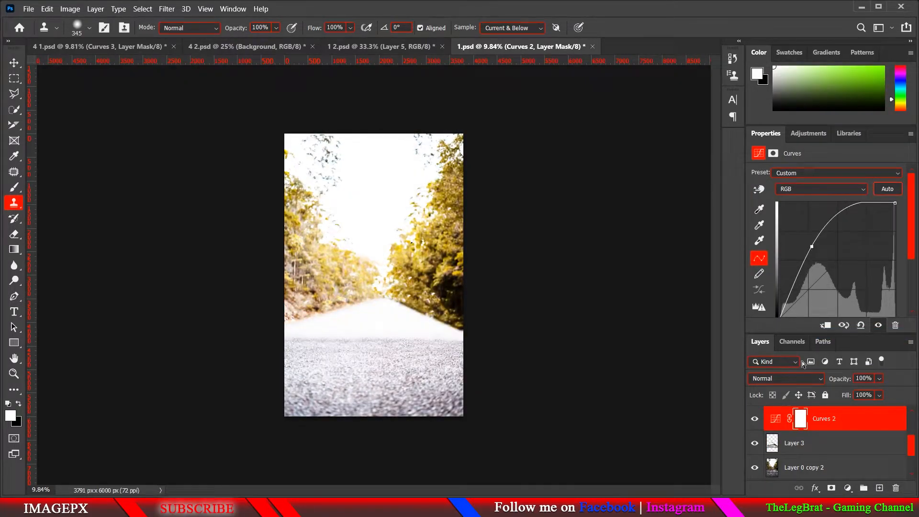
pyautogui.click(800, 420)
pyautogui.hotkey('ctrl', 'i')
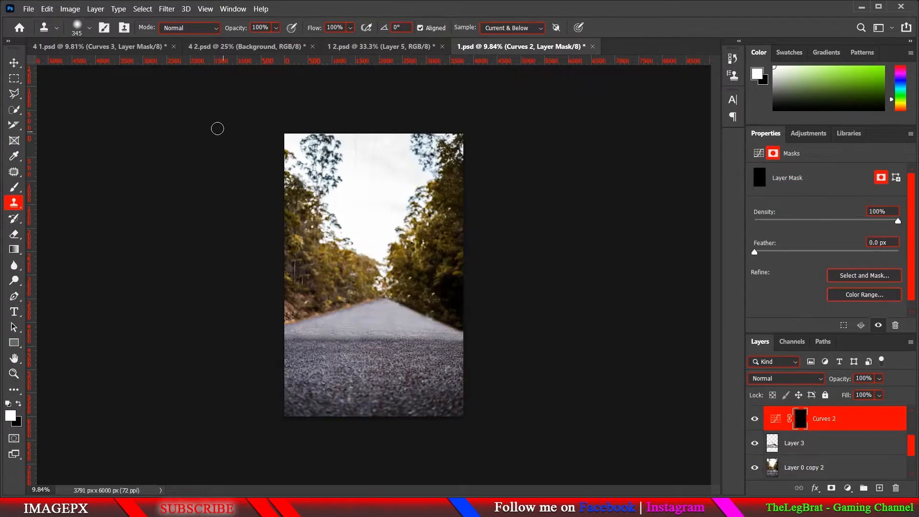
# Step: Paint white on the Curves 2 mask over the road's vanishing point with a 72 px soft brush at 100% flow
pyautogui.click(89, 27)
pyautogui.click(68, 218)
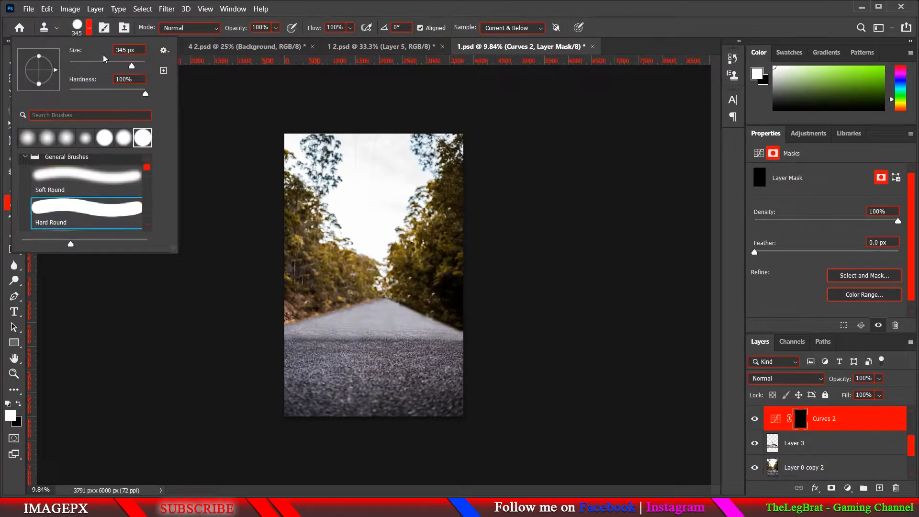
pyautogui.click(288, 4)
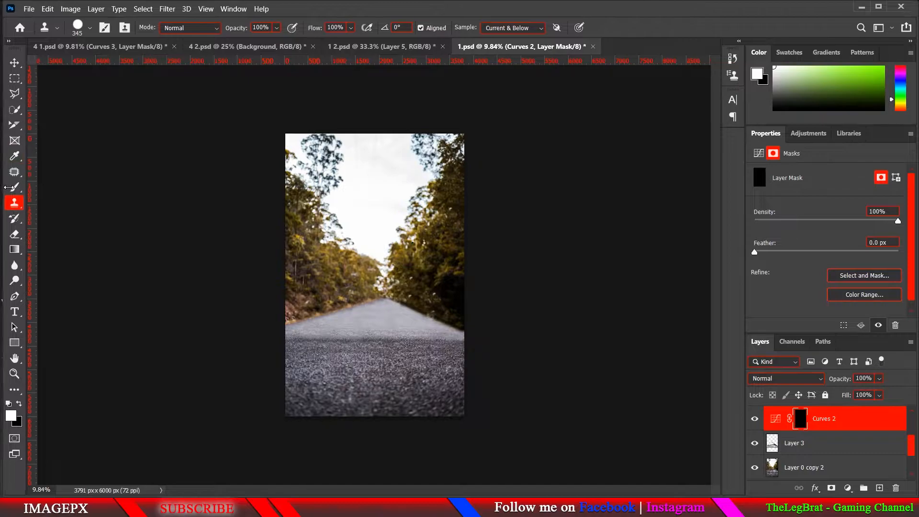
pyautogui.click(15, 185)
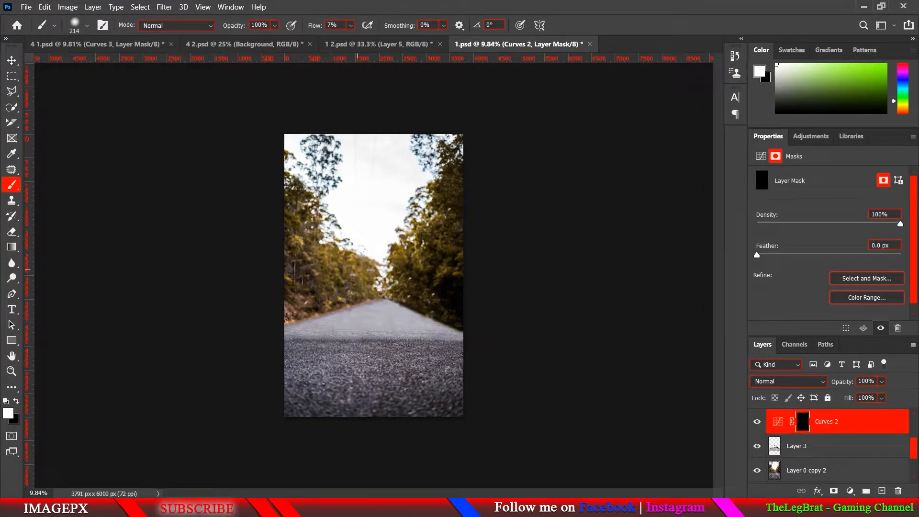
pyautogui.hotkey('shift', '0')
pyautogui.scroll(3, 386, 299)
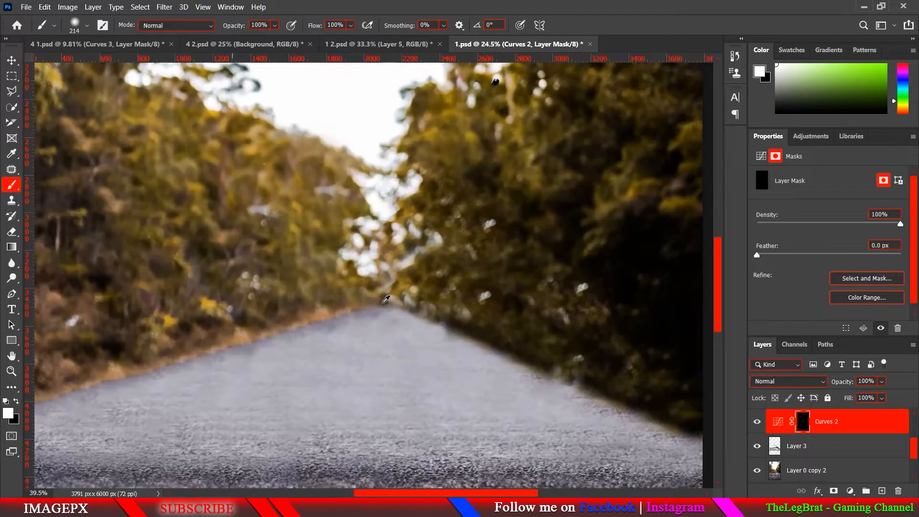
pyautogui.scroll(5, 385, 299)
pyautogui.keyDown('alt'); pyautogui.rightClick(402, 297); pyautogui.keyUp('alt')
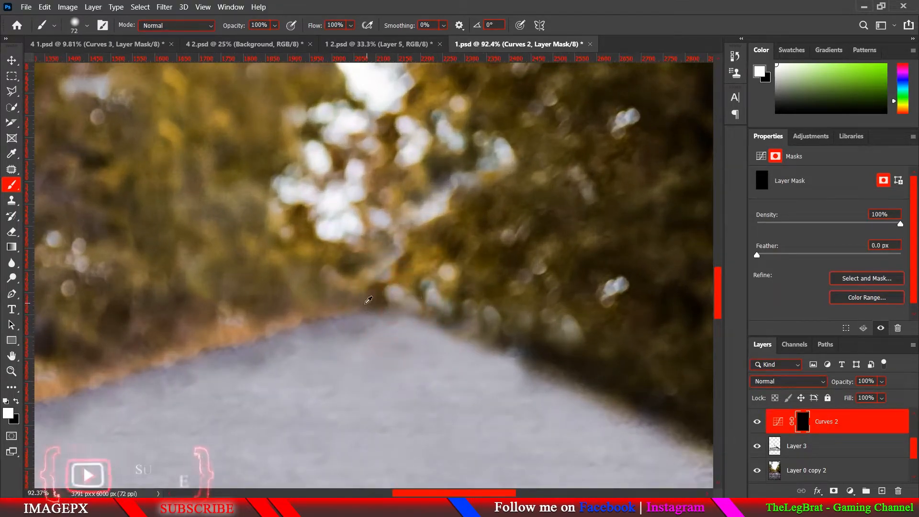
pyautogui.moveTo(347, 306)
pyautogui.mouseDown()
pyautogui.moveTo(406, 306)
pyautogui.moveTo(358, 302)
pyautogui.moveTo(359, 268)
pyautogui.moveTo(401, 288)
pyautogui.moveTo(388, 103)
pyautogui.moveTo(368, 153)
pyautogui.moveTo(353, 300)
pyautogui.moveTo(350, 215)
pyautogui.mouseUp()
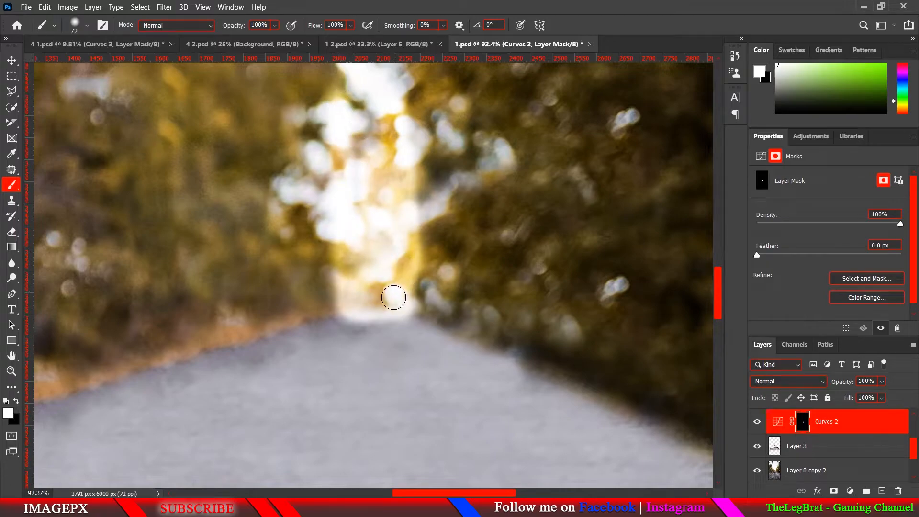
# Step: Extend the brightening up the bright gap between the trees by painting white on the Curves 2 mask with a 156 px brush
pyautogui.scroll(-5, 382, 226)
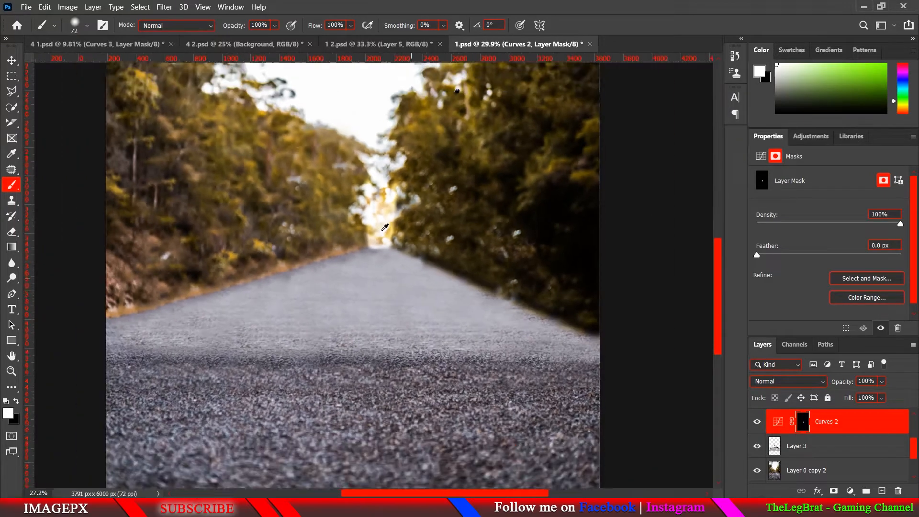
pyautogui.scroll(-1, 381, 231)
pyautogui.moveTo(380, 231)
pyautogui.mouseDown()
pyautogui.moveTo(388, 232)
pyautogui.moveTo(379, 164)
pyautogui.moveTo(387, 192)
pyautogui.mouseUp()
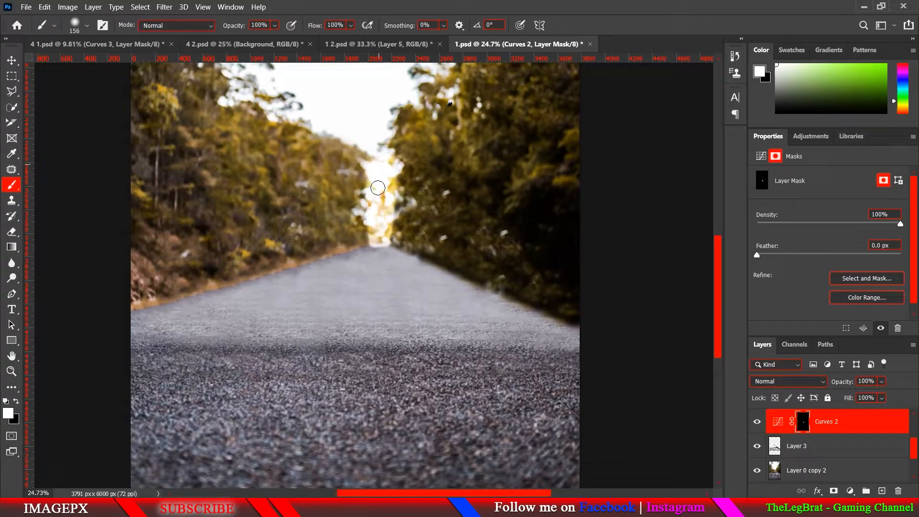
pyautogui.scroll(5, 370, 209)
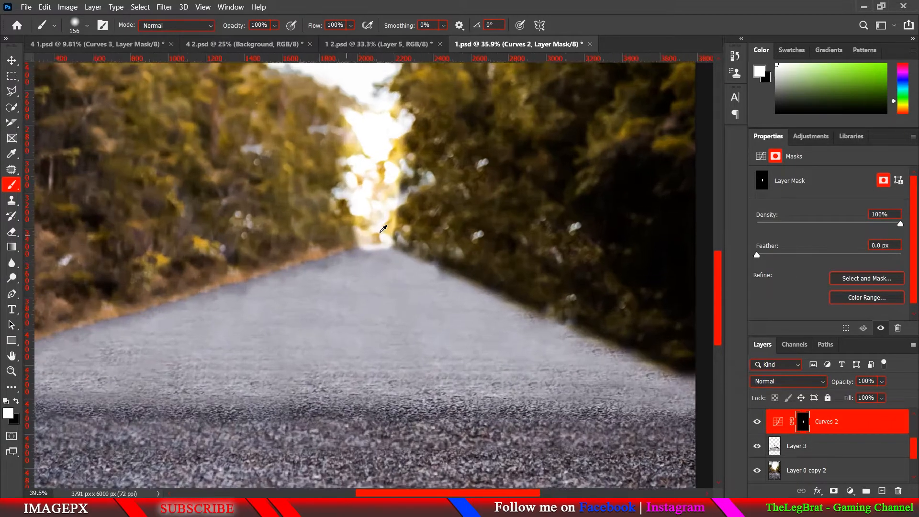
pyautogui.keyDown('alt'); pyautogui.rightClick(369, 231); pyautogui.keyUp('alt')
pyautogui.moveTo(372, 322); pyautogui.dragTo(365, 185)
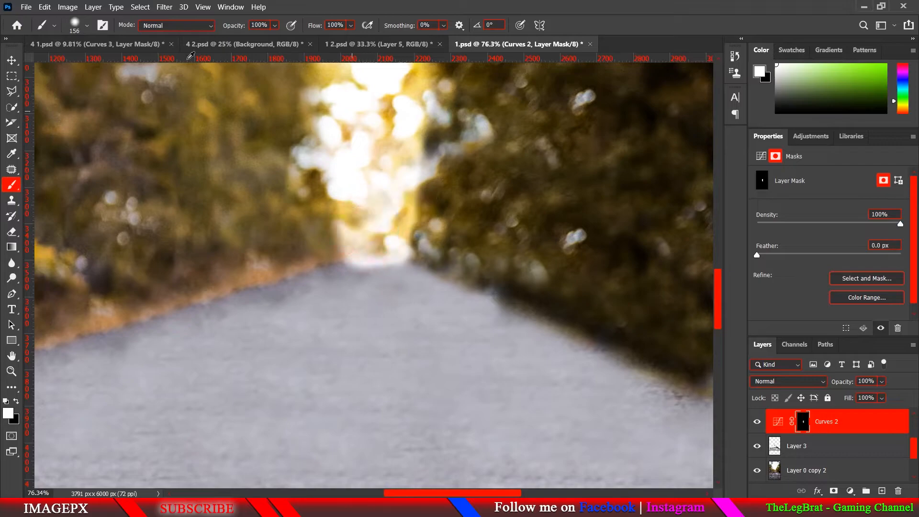
# Step: Paint black on the Curves 2 mask with a 74 px Hard Round brush to remove the glow from the road's far edge
pyautogui.click(89, 27)
pyautogui.click(79, 204)
pyautogui.click(443, 2)
pyautogui.scroll(2, 362, 241)
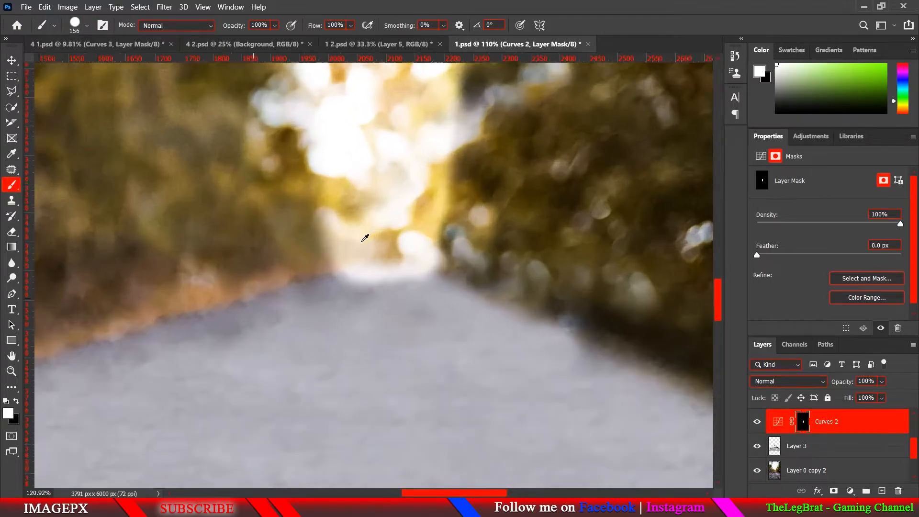
pyautogui.scroll(1, 364, 238)
pyautogui.keyDown('alt'); pyautogui.rightClick(375, 254); pyautogui.keyUp('alt')
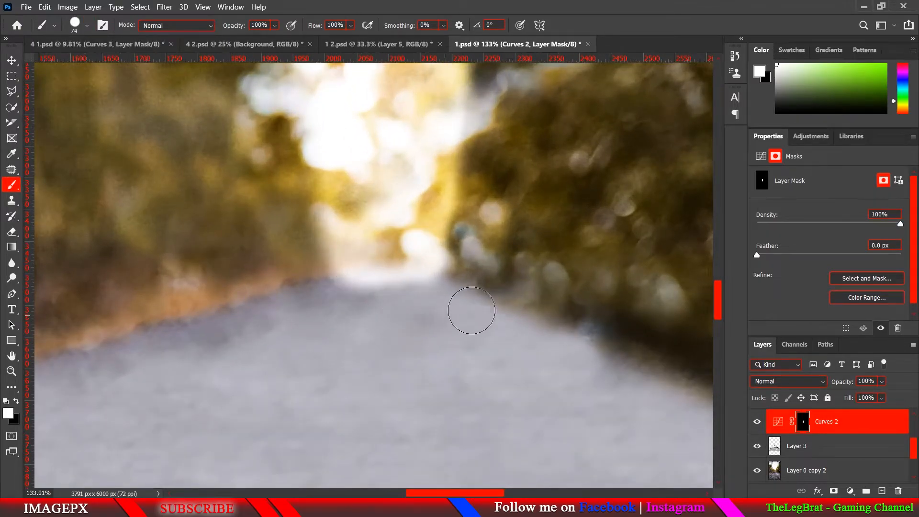
pyautogui.press('x')
pyautogui.moveTo(476, 307)
pyautogui.mouseDown()
pyautogui.moveTo(307, 308)
pyautogui.moveTo(318, 297)
pyautogui.moveTo(440, 297)
pyautogui.moveTo(320, 300)
pyautogui.mouseUp()
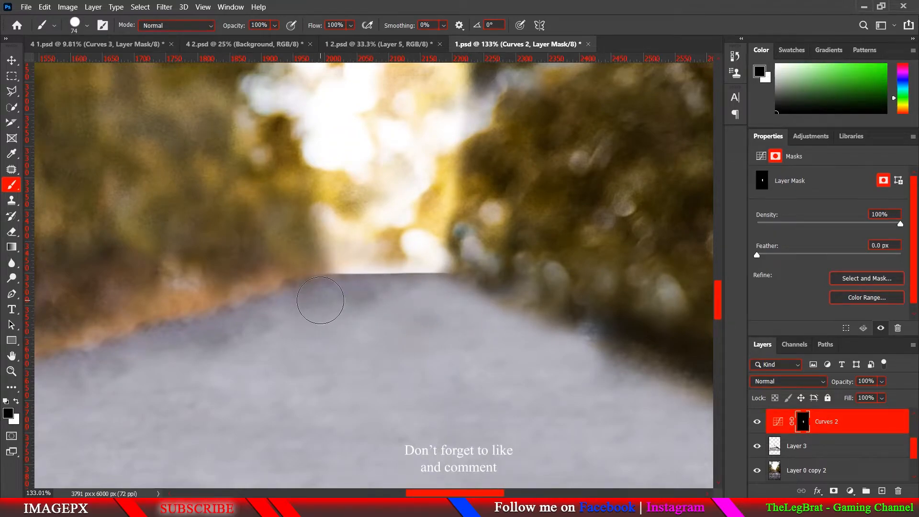
# Step: Soften the glow's edges against the trees and road tip, painting black with a 260 px Soft Round brush at 23% flow
pyautogui.scroll(-3, 320, 300)
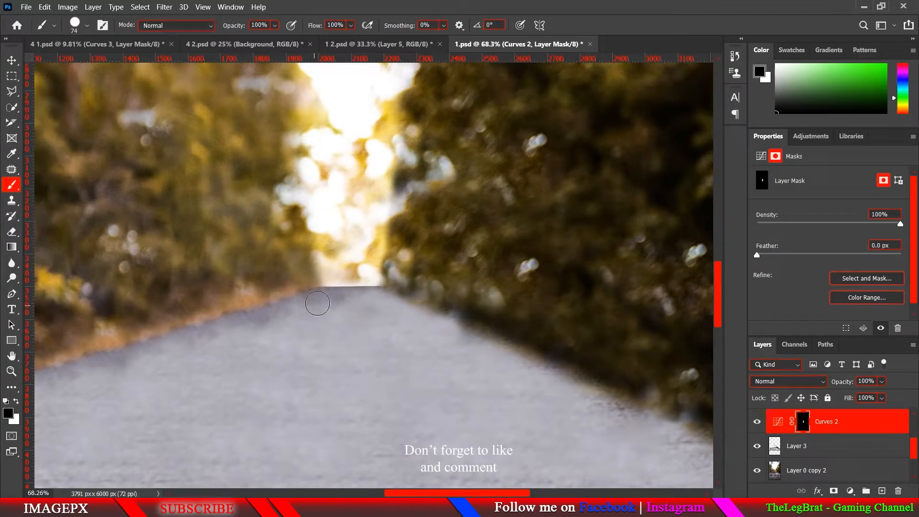
pyautogui.scroll(-5, 317, 303)
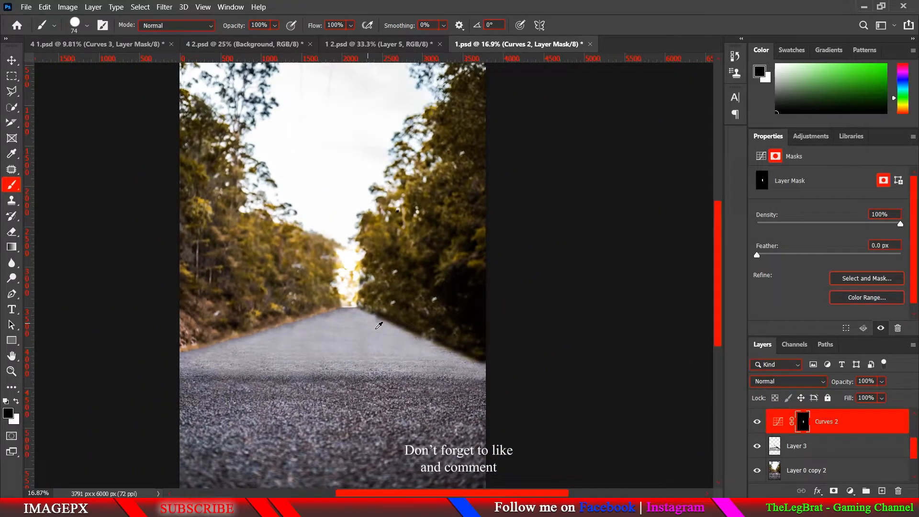
pyautogui.click(87, 25)
pyautogui.doubleClick(72, 201)
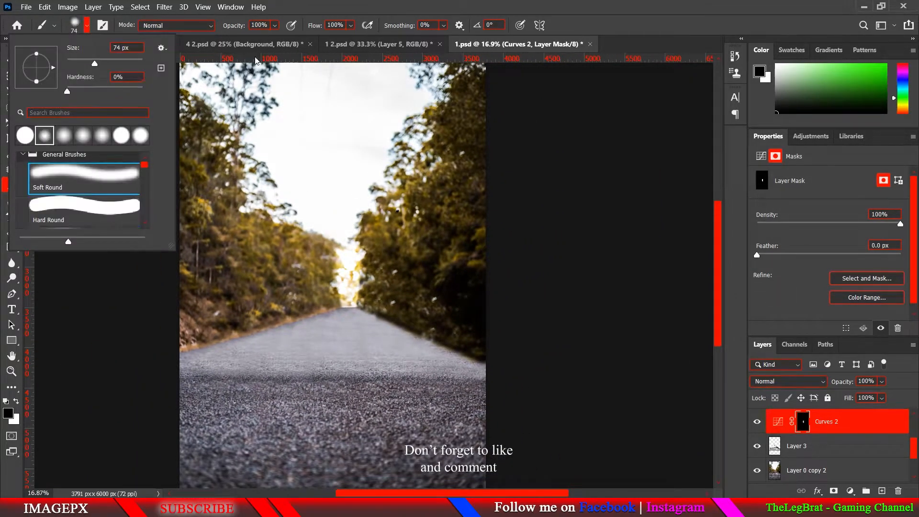
pyautogui.moveTo(321, 26); pyautogui.dragTo(274, 34)
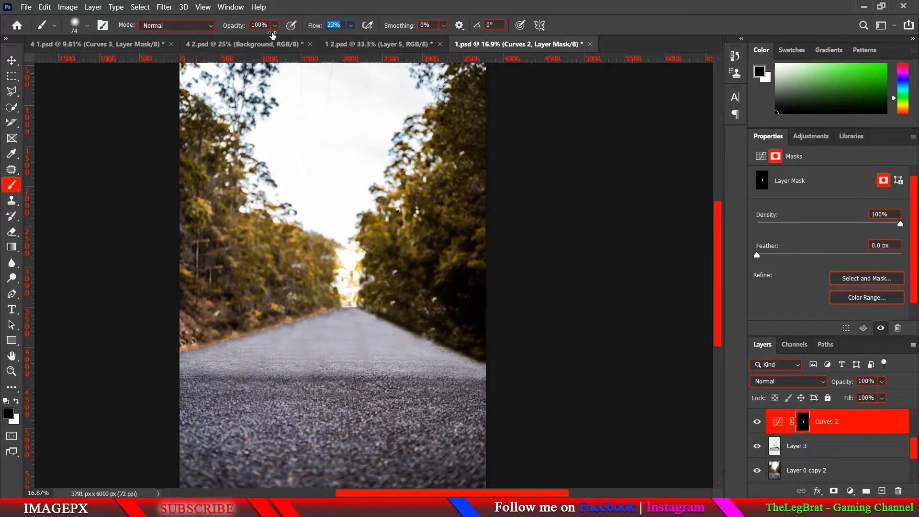
pyautogui.scroll(7, 345, 331)
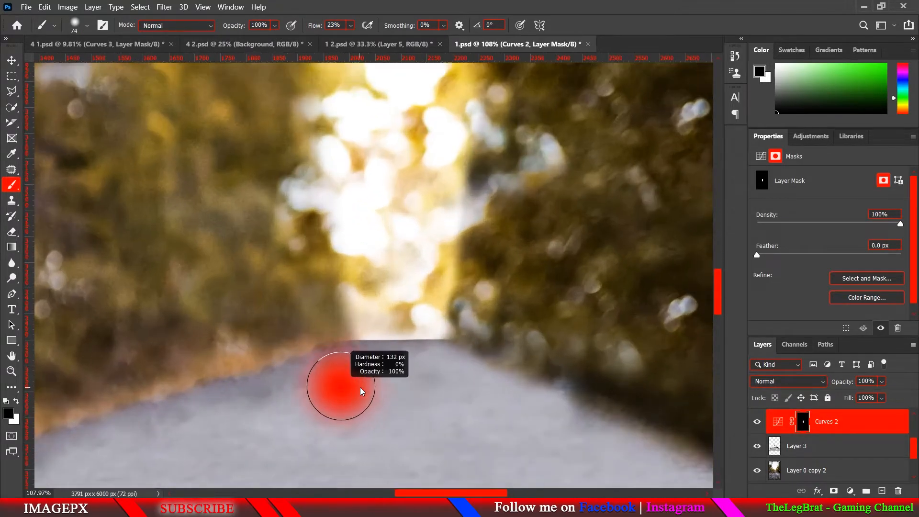
pyautogui.moveTo(469, 376)
pyautogui.mouseDown()
pyautogui.moveTo(242, 374)
pyautogui.moveTo(493, 365)
pyautogui.moveTo(327, 372)
pyautogui.moveTo(466, 363)
pyautogui.moveTo(344, 367)
pyautogui.moveTo(434, 361)
pyautogui.moveTo(383, 367)
pyautogui.moveTo(412, 370)
pyautogui.moveTo(482, 341)
pyautogui.mouseUp()
pyautogui.scroll(-5, 464, 367)
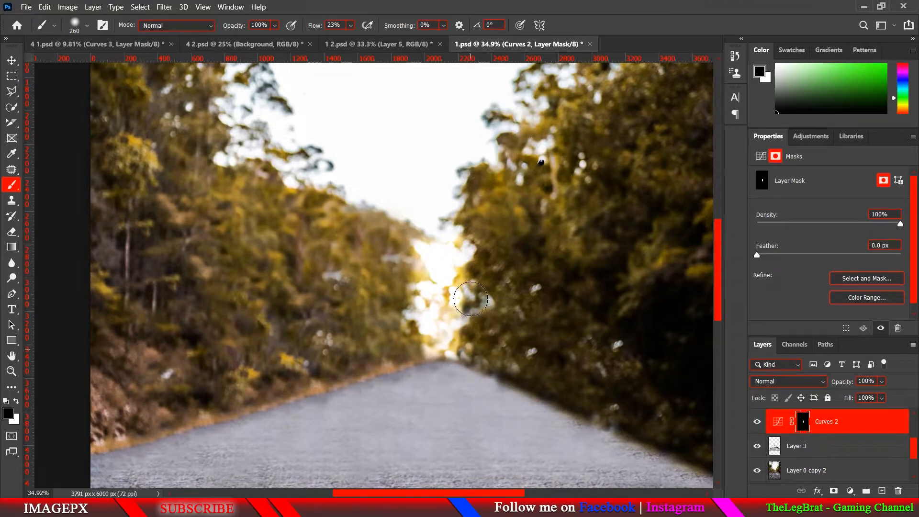
pyautogui.moveTo(470, 299); pyautogui.dragTo(471, 251)
pyautogui.moveTo(400, 275)
pyautogui.mouseDown()
pyautogui.moveTo(407, 329)
pyautogui.moveTo(410, 274)
pyautogui.moveTo(413, 301)
pyautogui.moveTo(470, 333)
pyautogui.mouseUp()
pyautogui.keyDown('alt'); pyautogui.click(479, 343); pyautogui.keyUp('alt')
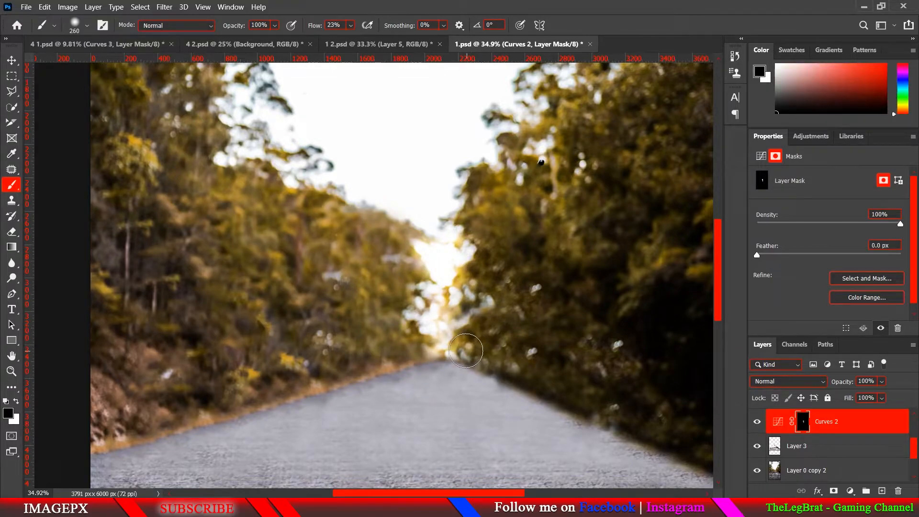
# Step: Rebuild the glow above the road tip and up the tree gap by painting white with an 88 px brush
pyautogui.scroll(-5, 479, 347)
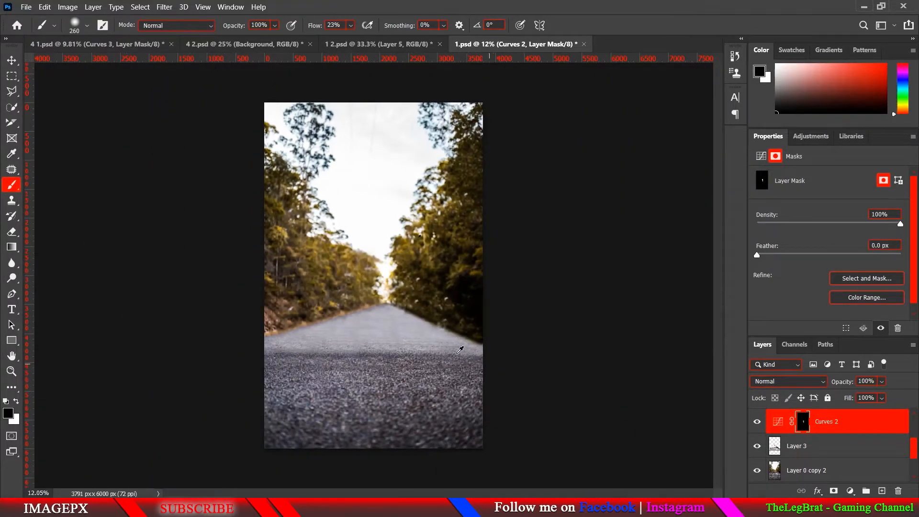
pyautogui.scroll(2, 450, 346)
pyautogui.scroll(-2, 449, 349)
pyautogui.scroll(2, 388, 307)
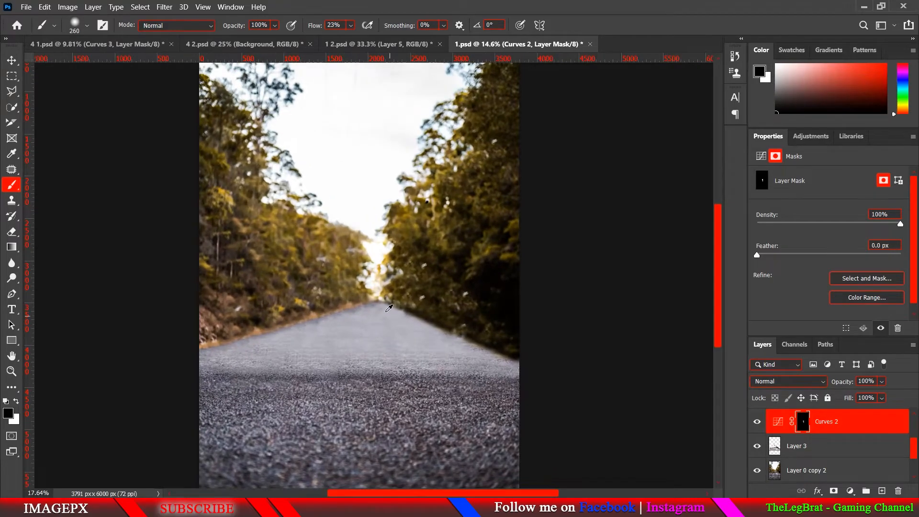
pyautogui.scroll(4, 387, 310)
pyautogui.moveTo(372, 302); pyautogui.dragTo(347, 303)
pyautogui.scroll(5, 349, 266)
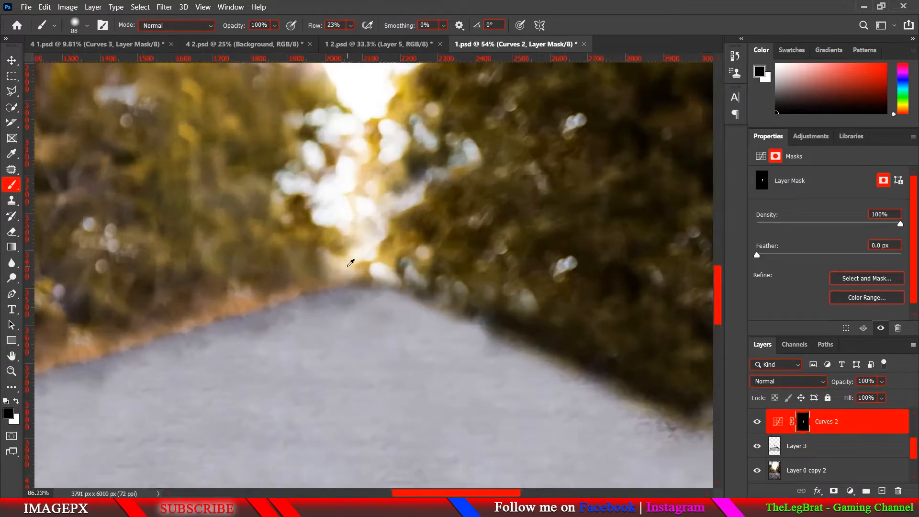
pyautogui.press('x')
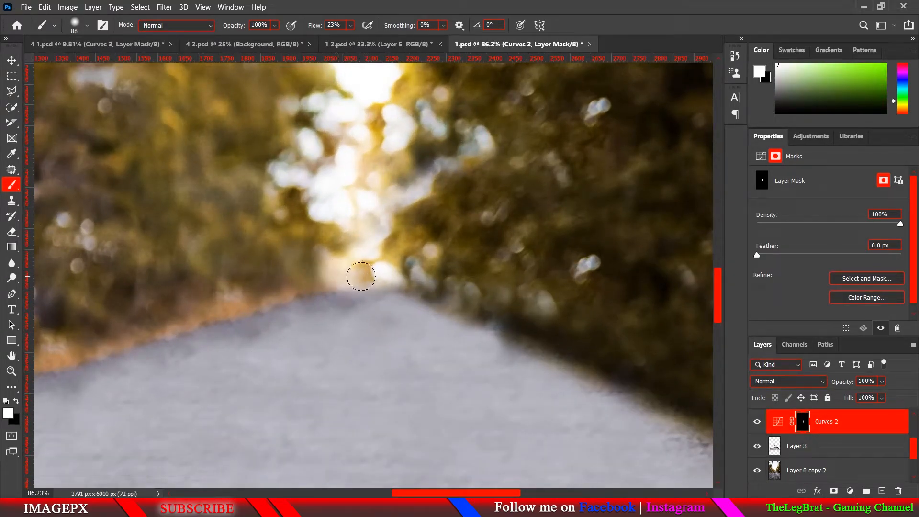
pyautogui.moveTo(378, 263)
pyautogui.mouseDown()
pyautogui.moveTo(358, 230)
pyautogui.moveTo(336, 229)
pyautogui.moveTo(332, 207)
pyautogui.moveTo(389, 270)
pyautogui.moveTo(382, 207)
pyautogui.moveTo(355, 187)
pyautogui.moveTo(329, 190)
pyautogui.moveTo(382, 225)
pyautogui.moveTo(395, 205)
pyautogui.moveTo(373, 108)
pyautogui.mouseUp()
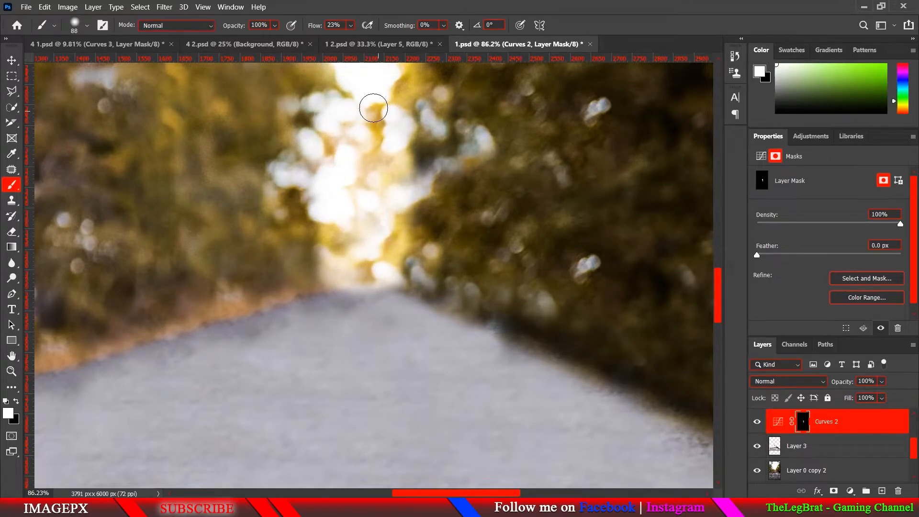
pyautogui.hotkey('ctrl', '0')
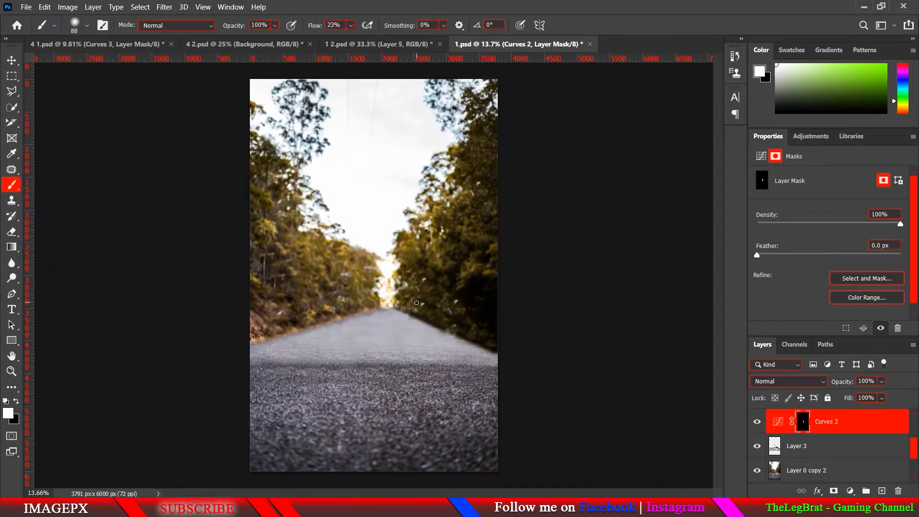
# Step: Add a Curves adjustment layer above Layer 3, darken the RGB midtones, and invert its mask to black
pyautogui.click(820, 447)
pyautogui.click(850, 490)
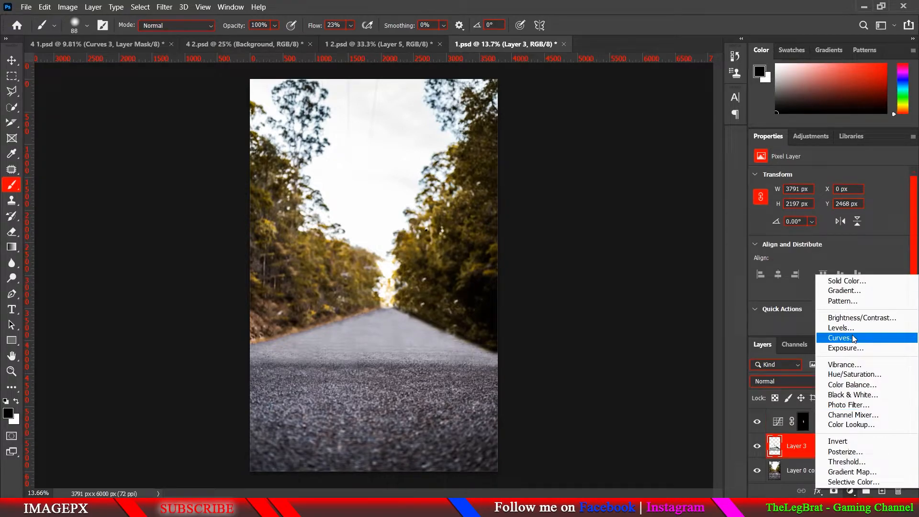
pyautogui.click(855, 339)
pyautogui.moveTo(819, 284); pyautogui.dragTo(831, 300)
pyautogui.click(812, 447)
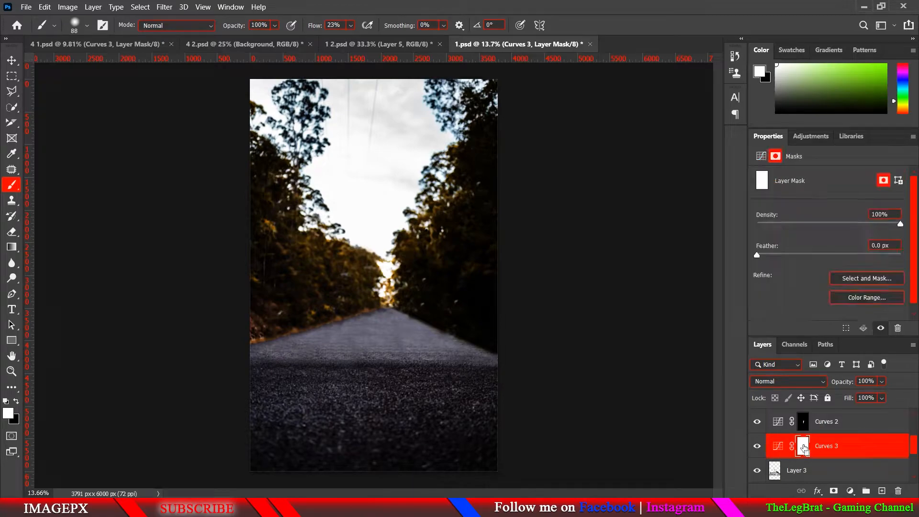
pyautogui.hotkey('ctrl', 'i')
# Step: Paint white on the Curves 3 mask along the road's right edge with a 273 px brush to darken it
pyautogui.keyDown('alt'); pyautogui.rightClick(455, 338); pyautogui.keyUp('alt')
pyautogui.moveTo(457, 339); pyautogui.dragTo(471, 339)
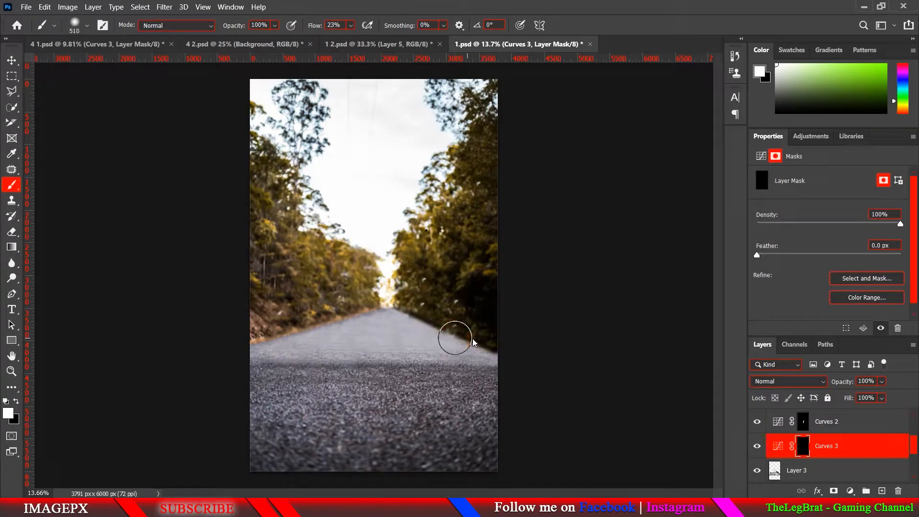
pyautogui.scroll(3, 472, 336)
pyautogui.moveTo(510, 363)
pyautogui.mouseDown()
pyautogui.moveTo(435, 316)
pyautogui.moveTo(390, 273)
pyautogui.moveTo(373, 281)
pyautogui.moveTo(484, 361)
pyautogui.moveTo(454, 353)
pyautogui.moveTo(397, 312)
pyautogui.mouseUp()
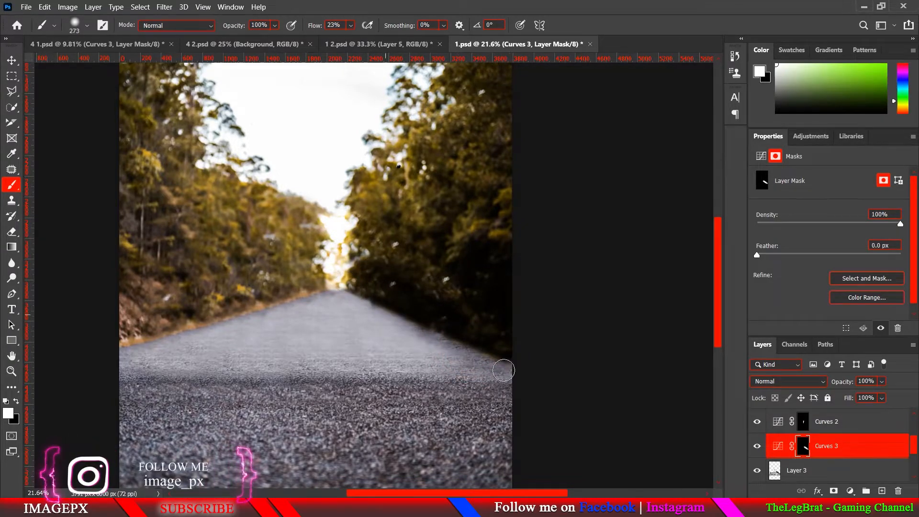
# Step: Darken the road's left edge by painting white on the Curves 3 mask with a 309 px brush
pyautogui.scroll(-3, 396, 313)
pyautogui.scroll(2, 350, 324)
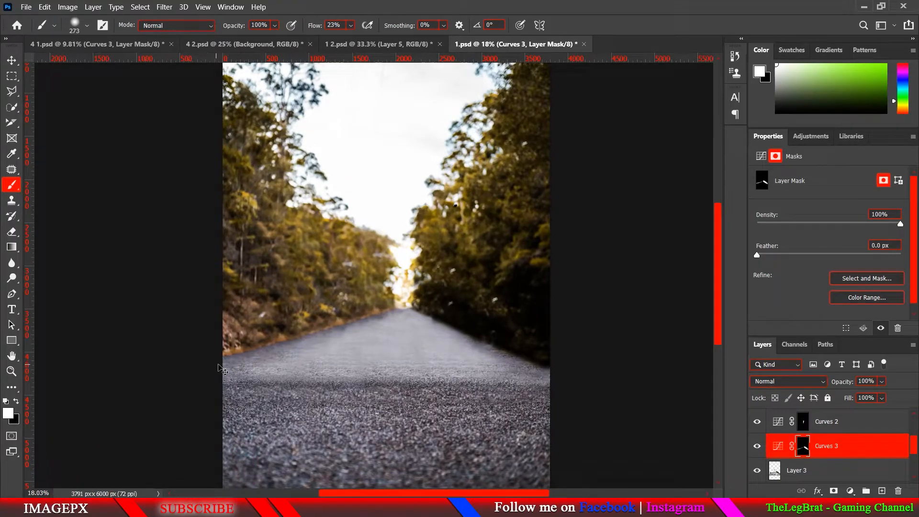
pyautogui.moveTo(290, 341); pyautogui.dragTo(292, 341)
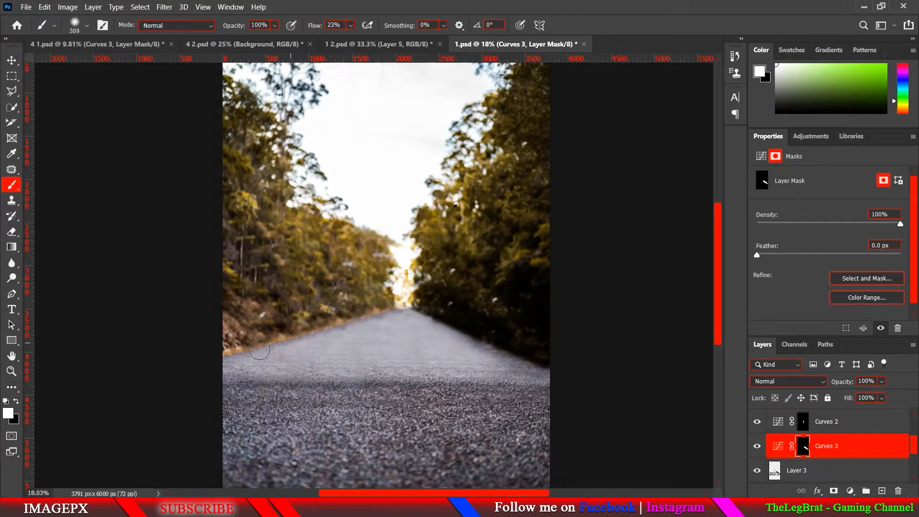
pyautogui.moveTo(233, 354); pyautogui.dragTo(361, 310)
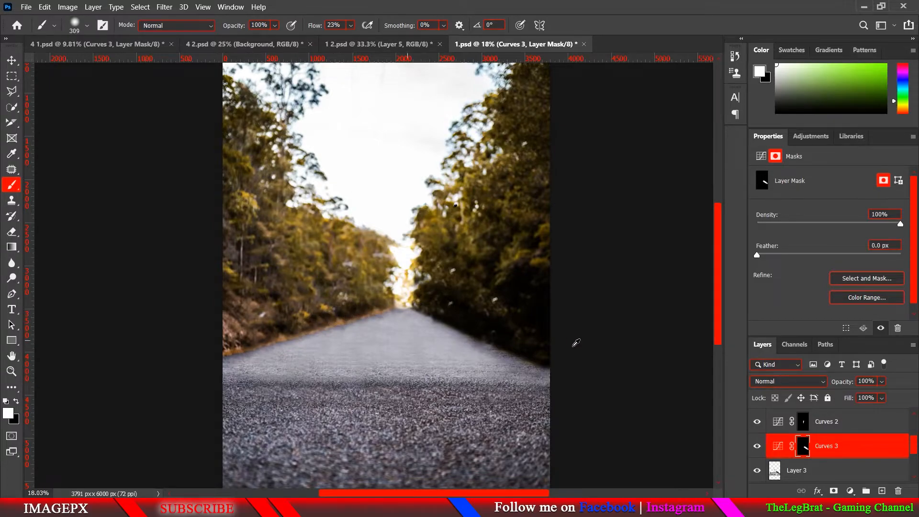
pyautogui.scroll(-4, 525, 353)
pyautogui.scroll(1, 442, 348)
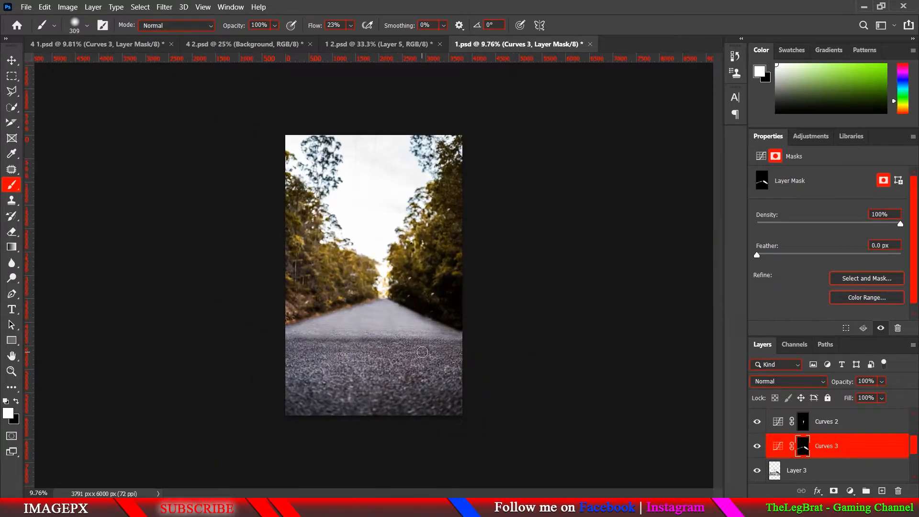
pyautogui.scroll(-3, 830, 465)
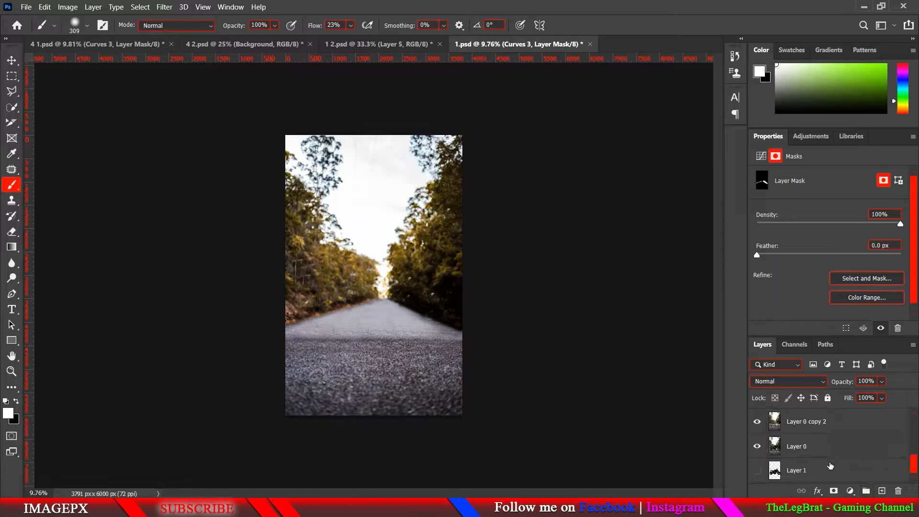
# Step: Check the road rebuild by hiding Layer 0 copy 2 and Layer 3 and showing Curves 1 and Layer 2
pyautogui.scroll(-3, 765, 456)
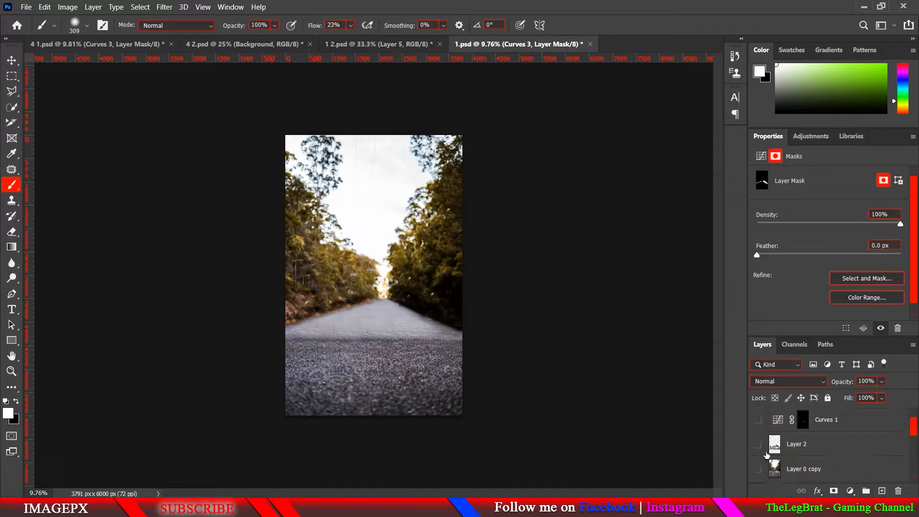
pyautogui.scroll(6, 766, 454)
pyautogui.scroll(-2, 768, 457)
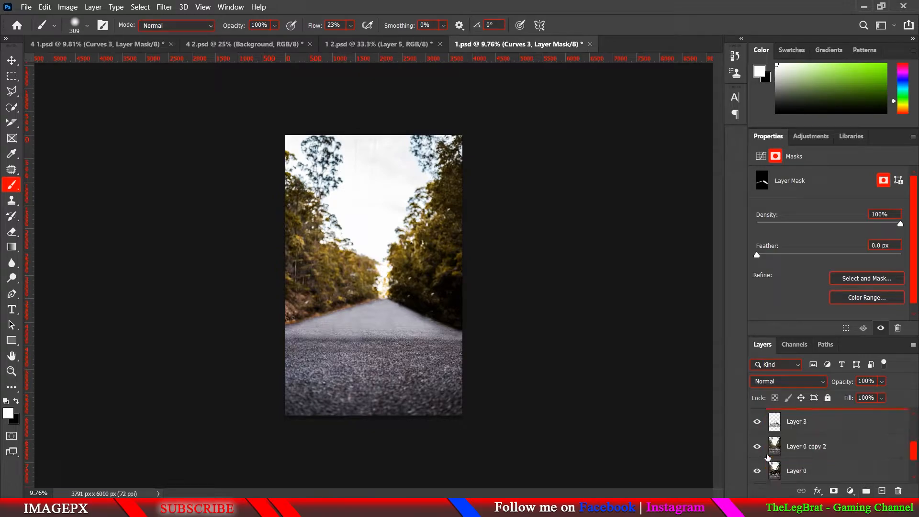
pyautogui.scroll(-1, 767, 457)
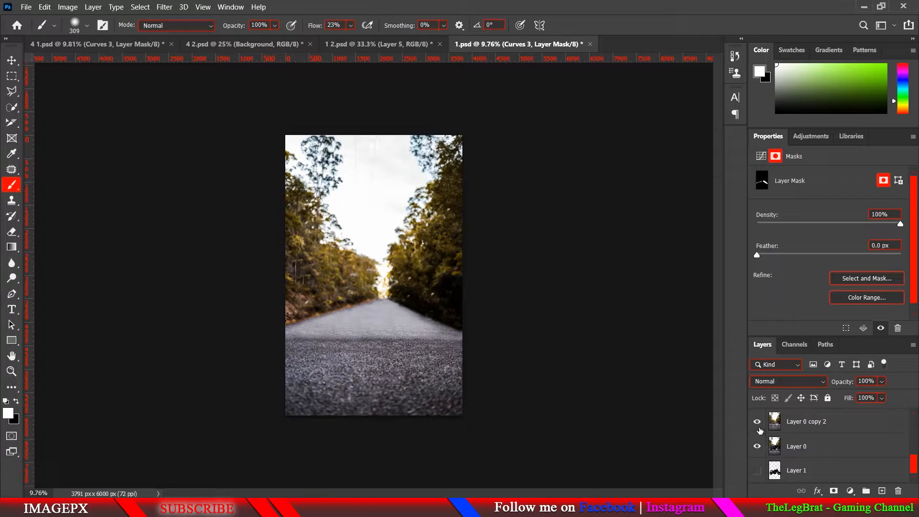
pyautogui.click(759, 427)
pyautogui.scroll(1, 762, 436)
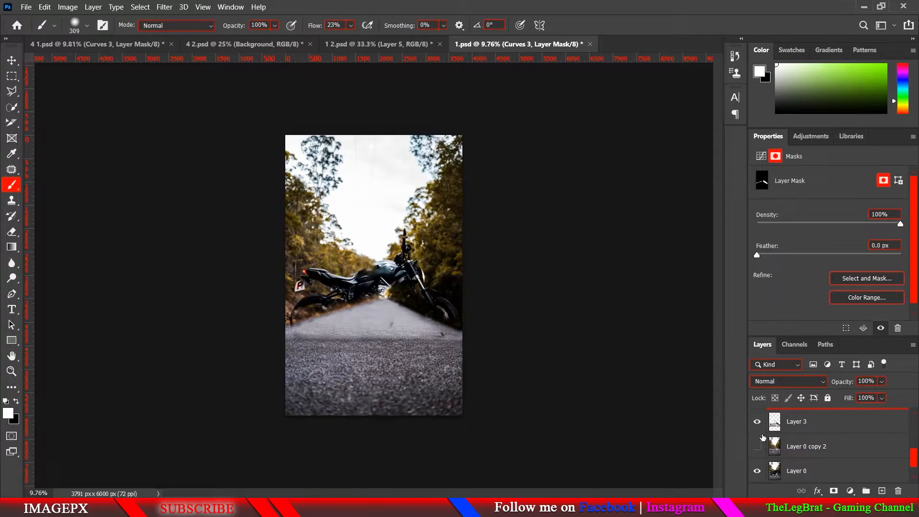
pyautogui.click(757, 423)
pyautogui.scroll(4, 759, 447)
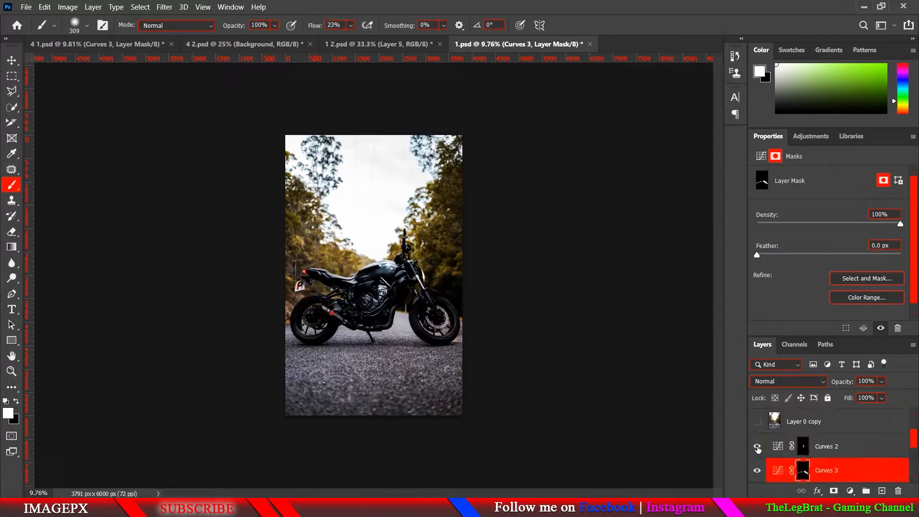
pyautogui.click(756, 445)
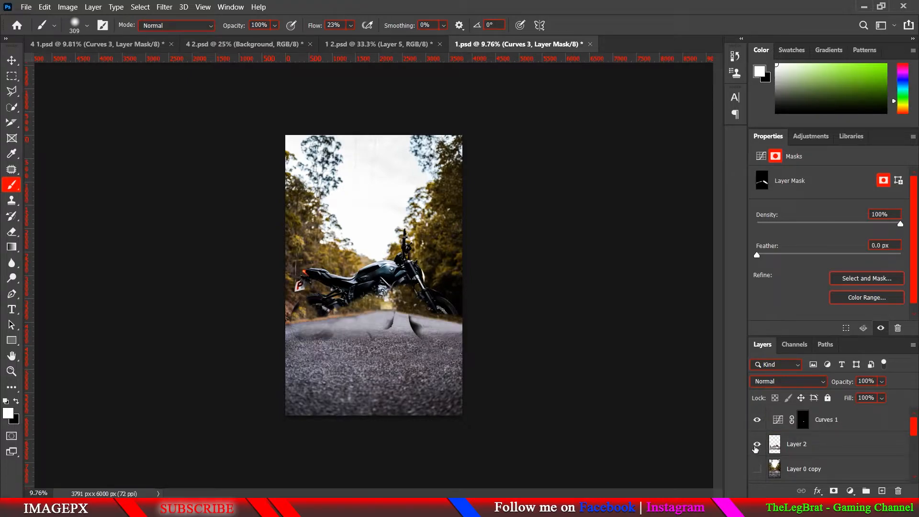
# Step: Revert 1.psd to the earliest state recorded in its history
pyautogui.click(733, 60)
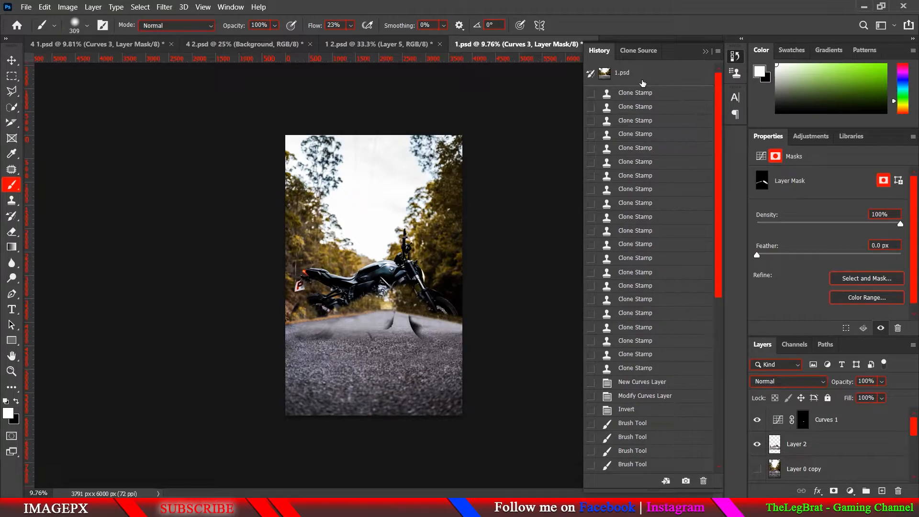
pyautogui.click(642, 84)
pyautogui.click(704, 53)
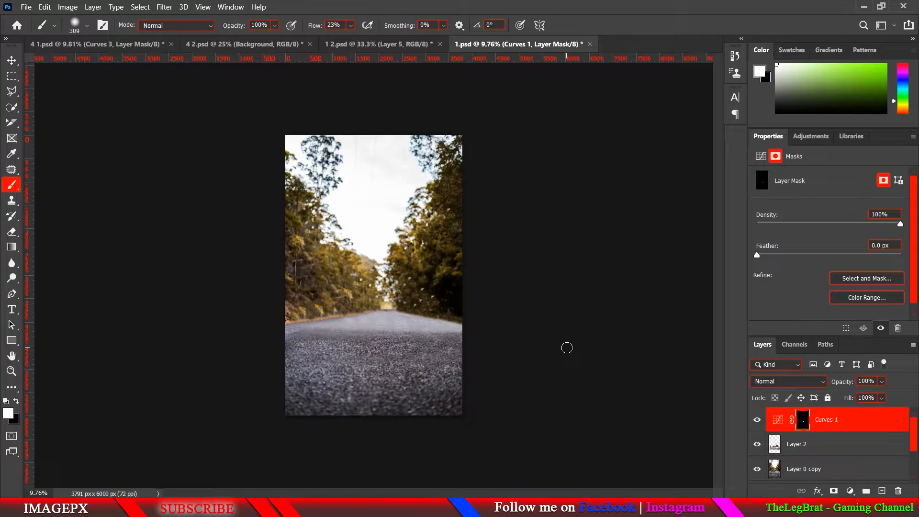
# Step: In the 1 2.psd document, restore the hidden retouch layers and toggle Group 1 on and off to examine its effect
pyautogui.click(385, 44)
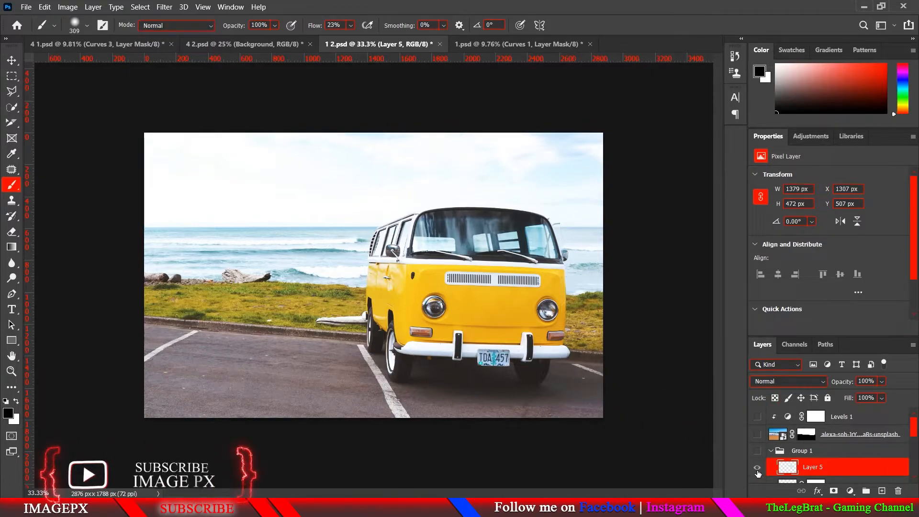
pyautogui.keyDown('alt'); pyautogui.click(758, 472); pyautogui.keyUp('alt')
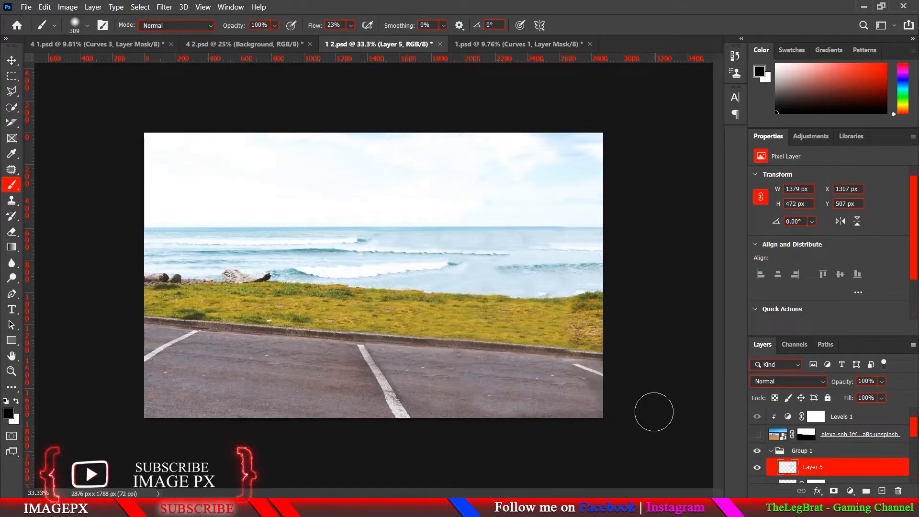
pyautogui.click(758, 452)
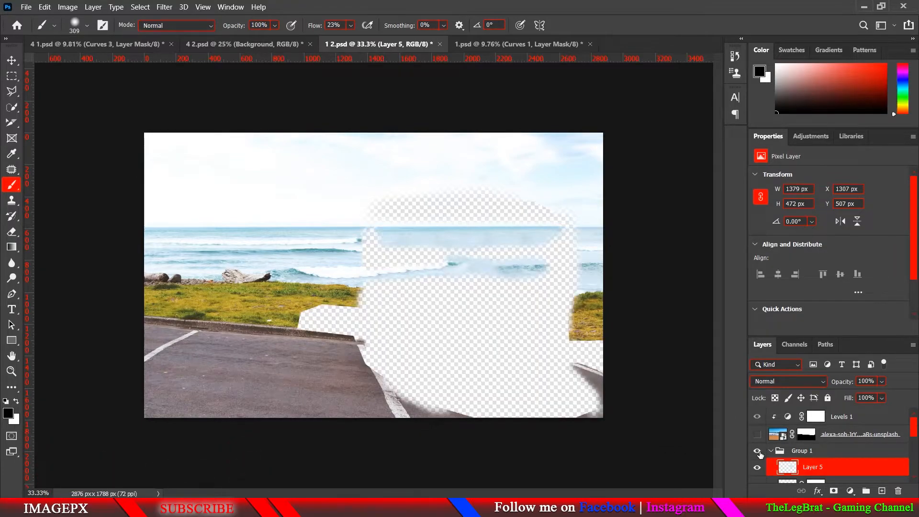
pyautogui.click(758, 452)
pyautogui.click(758, 451)
pyautogui.click(758, 451)
pyautogui.click(758, 451)
pyautogui.click(758, 451)
# Step: Duplicate the Background layer and hide all the layers above the new copy
pyautogui.scroll(-5, 797, 465)
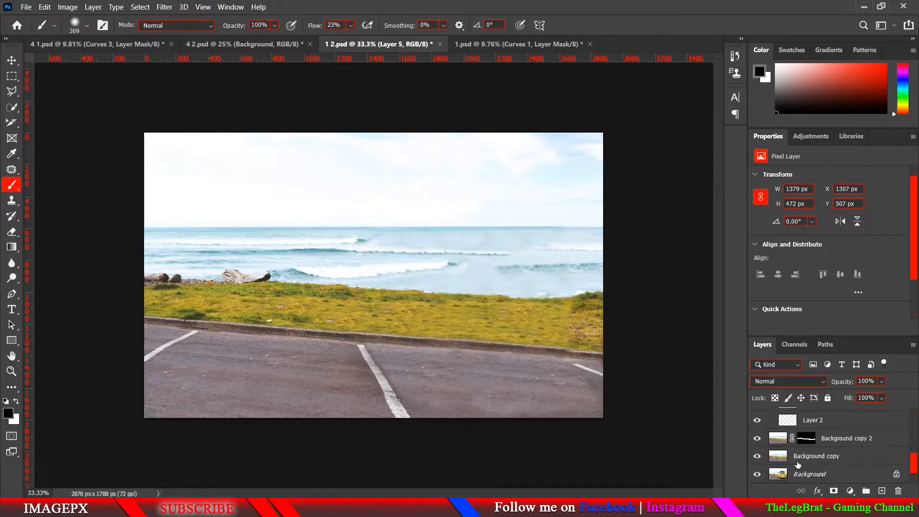
pyautogui.click(800, 473)
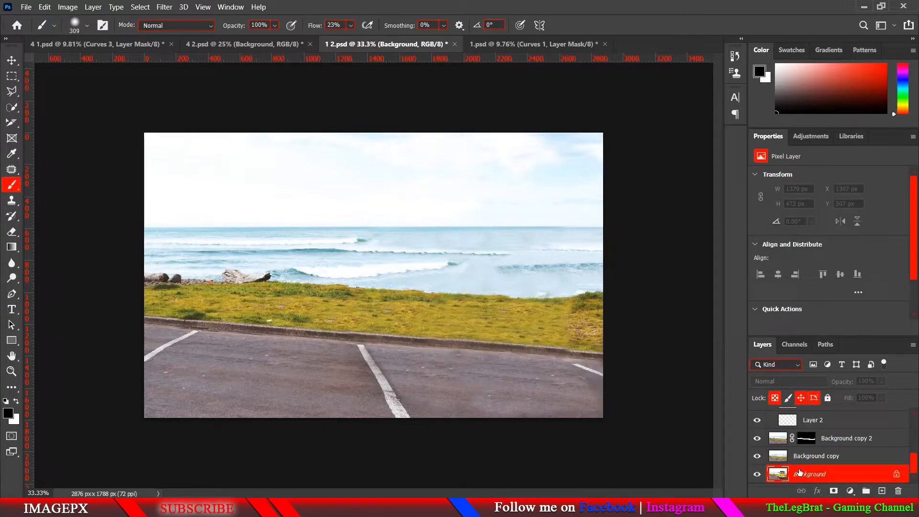
pyautogui.hotkey('ctrl', 'j')
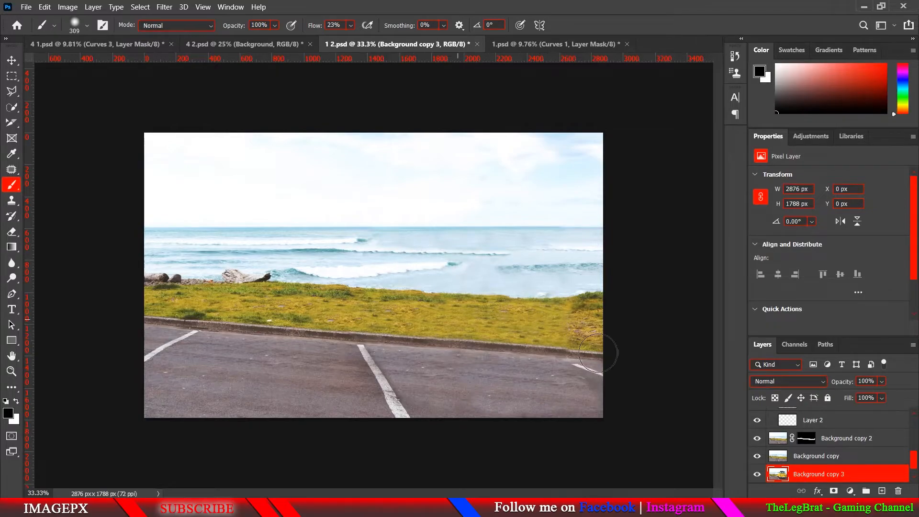
pyautogui.moveTo(760, 458); pyautogui.dragTo(749, 351)
pyautogui.scroll(-10, 768, 451)
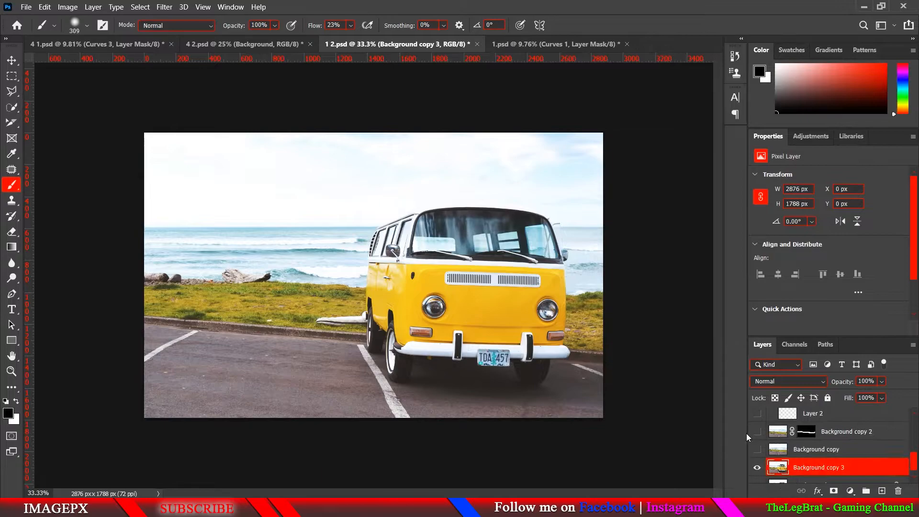
# Step: Outline the yellow van, its shadow and the log behind it with a loose Polygonal Lasso selection
pyautogui.click(12, 91)
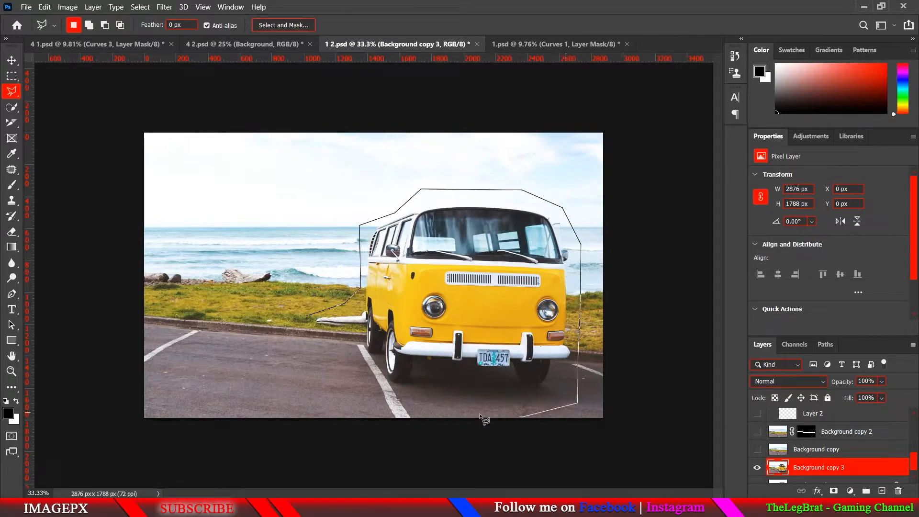
pyautogui.click(402, 411)
pyautogui.click(347, 386)
pyautogui.click(312, 318)
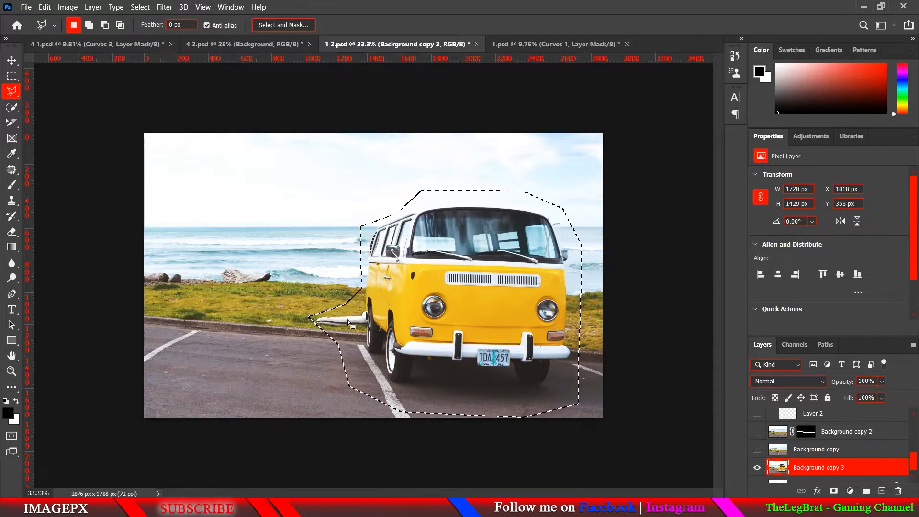
# Step: Fill the van selection with Content-Aware contents, Color Adaptation on, Normal mode and 100% opacity, and clear the selection
pyautogui.rightClick(432, 314)
pyautogui.click(484, 240)
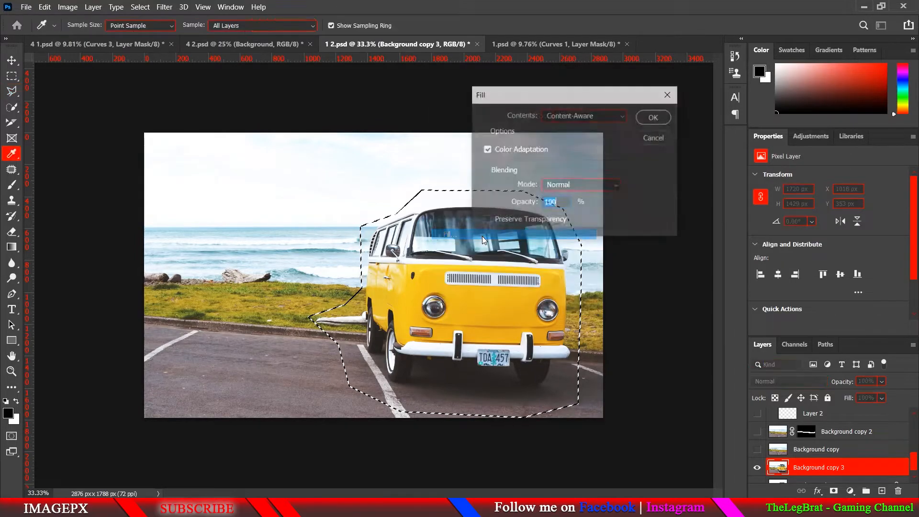
pyautogui.click(649, 118)
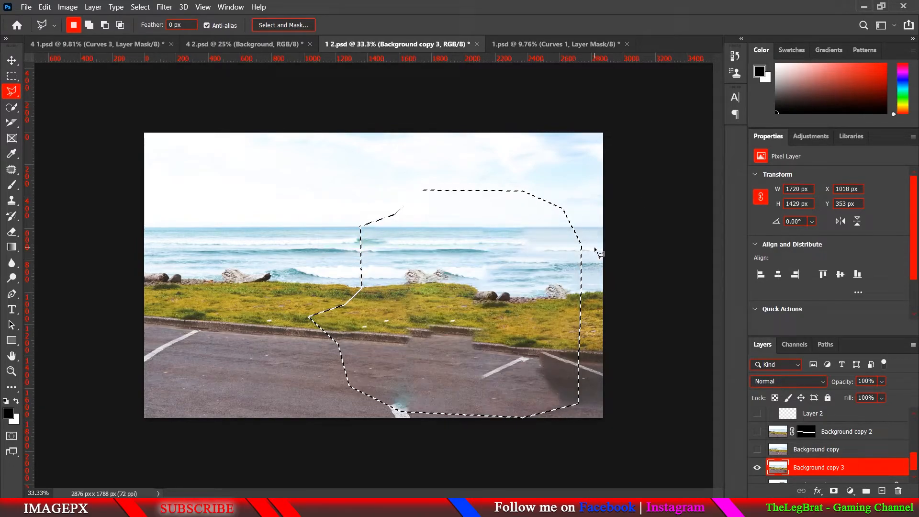
pyautogui.hotkey('ctrl', 'd')
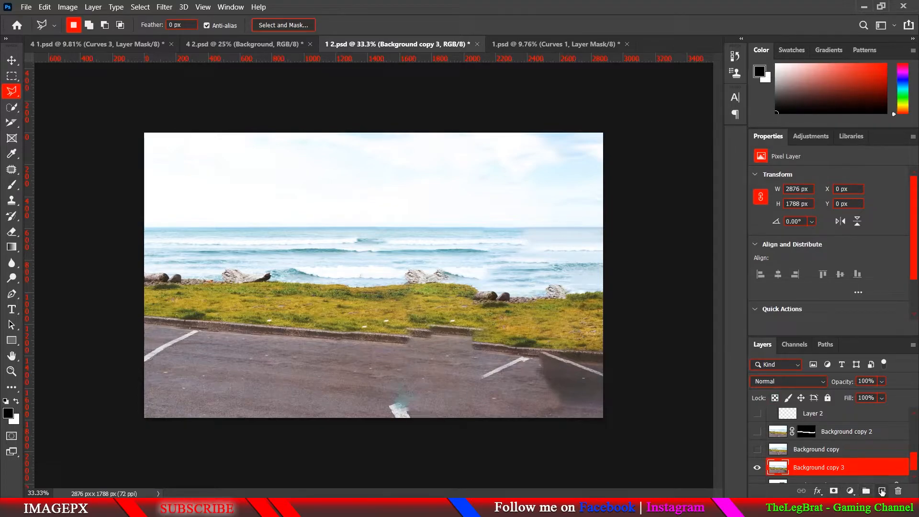
# Step: Add an empty layer above Background copy 3 and set up a soft 115 px Clone Stamp brush
pyautogui.click(882, 490)
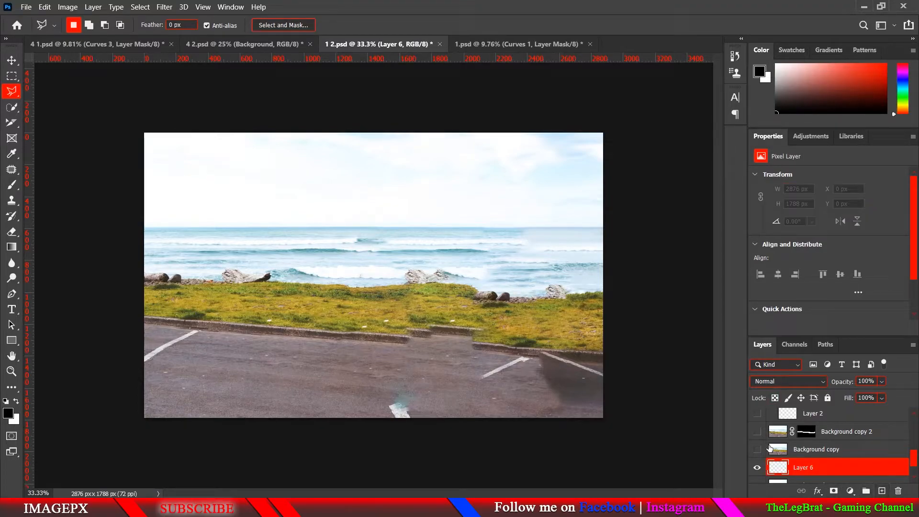
pyautogui.click(12, 200)
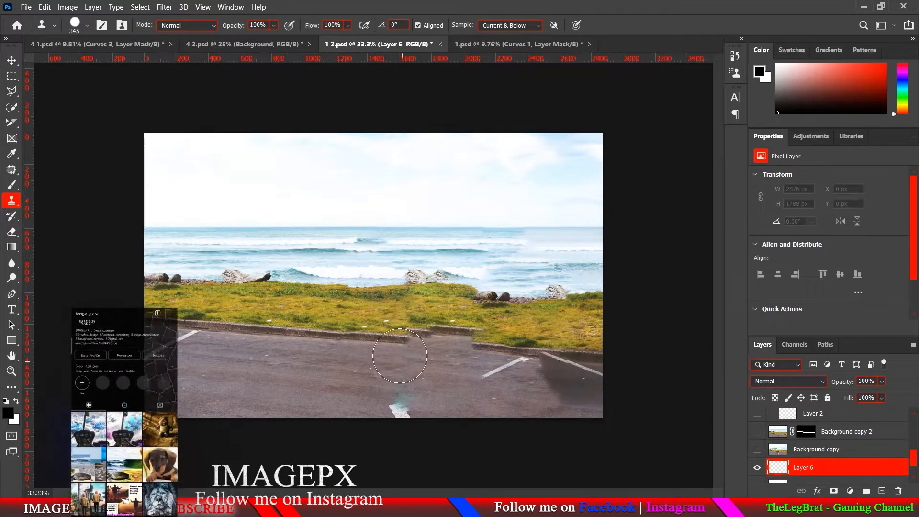
pyautogui.moveTo(389, 350); pyautogui.dragTo(328, 347)
pyautogui.scroll(2, 332, 355)
pyautogui.click(88, 25)
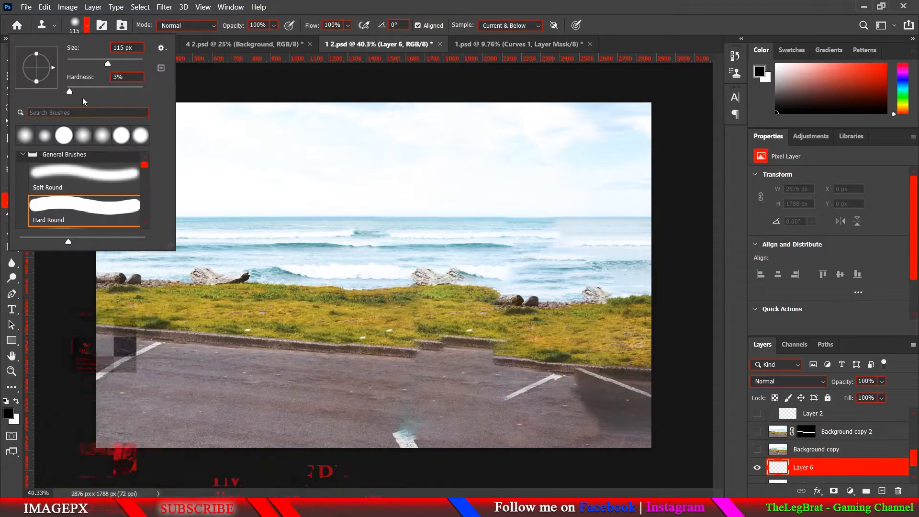
pyautogui.click(226, 83)
# Step: Sample the intact curb and clone it in a straight line across the stepped break with a 147 px brush
pyautogui.moveTo(340, 353); pyautogui.dragTo(345, 354)
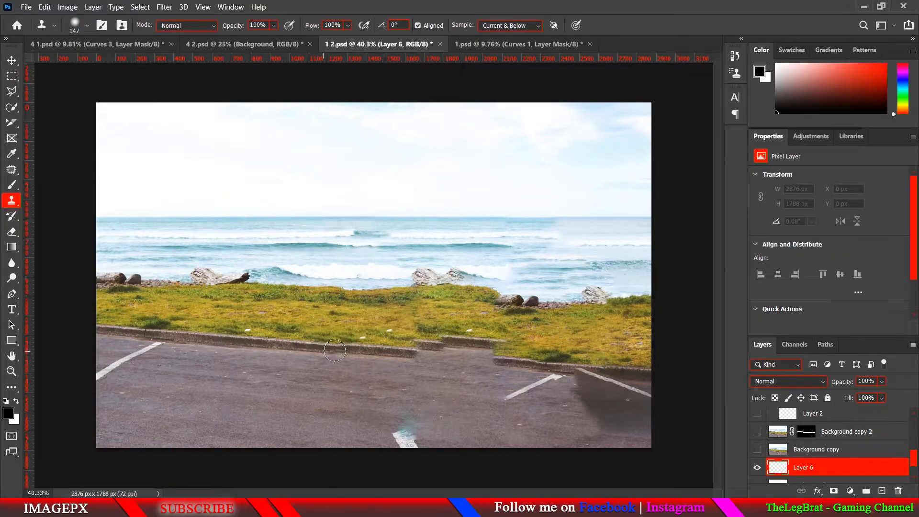
pyautogui.click(343, 348)
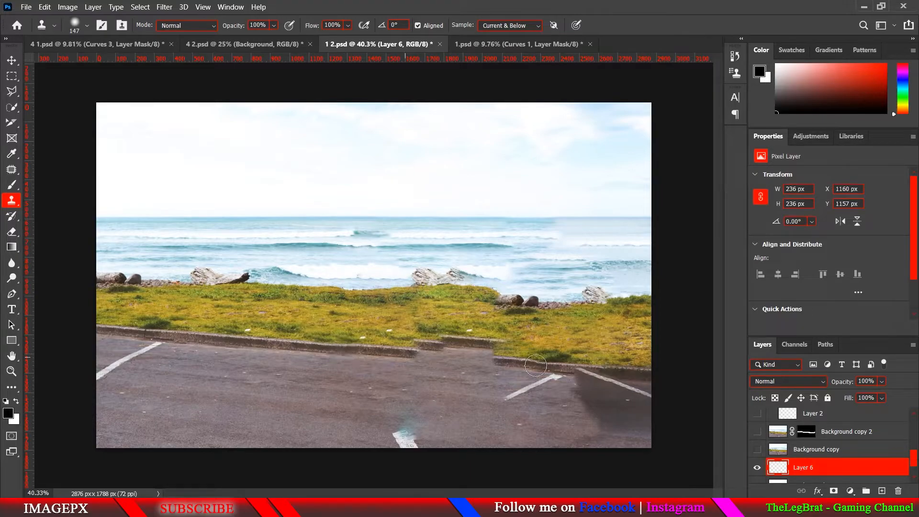
pyautogui.keyDown('shift'); pyautogui.click(596, 370); pyautogui.keyUp('shift')
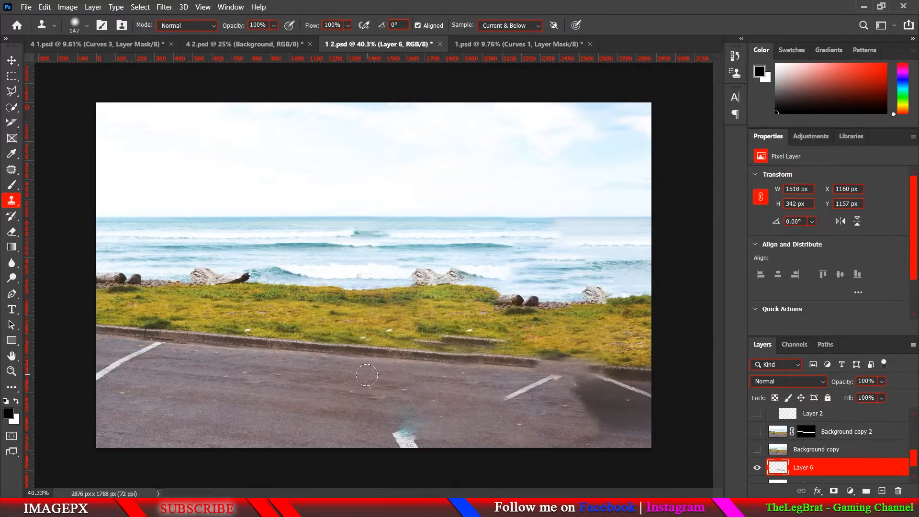
# Step: Clone the curb onward over the remaining gap up to the right edge of the photo
pyautogui.scroll(-2, 367, 375)
pyautogui.scroll(5, 379, 343)
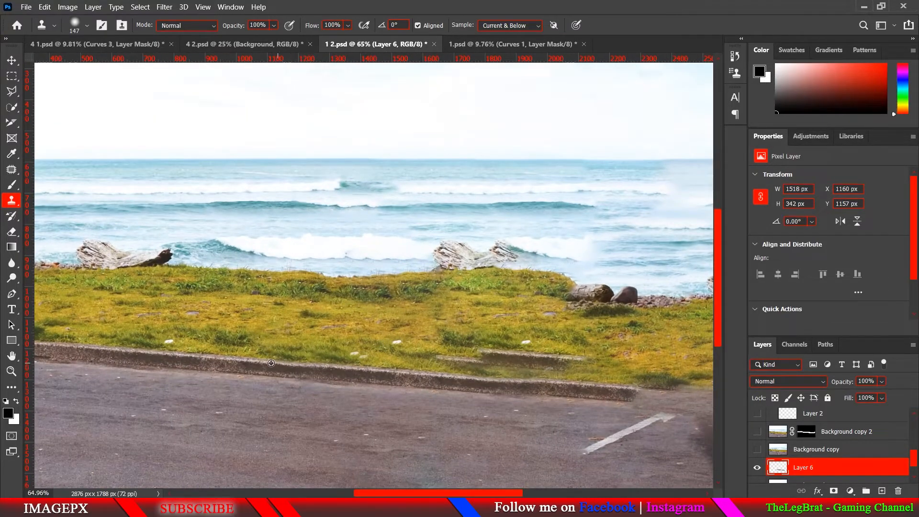
pyautogui.hscroll(5, 271, 362)
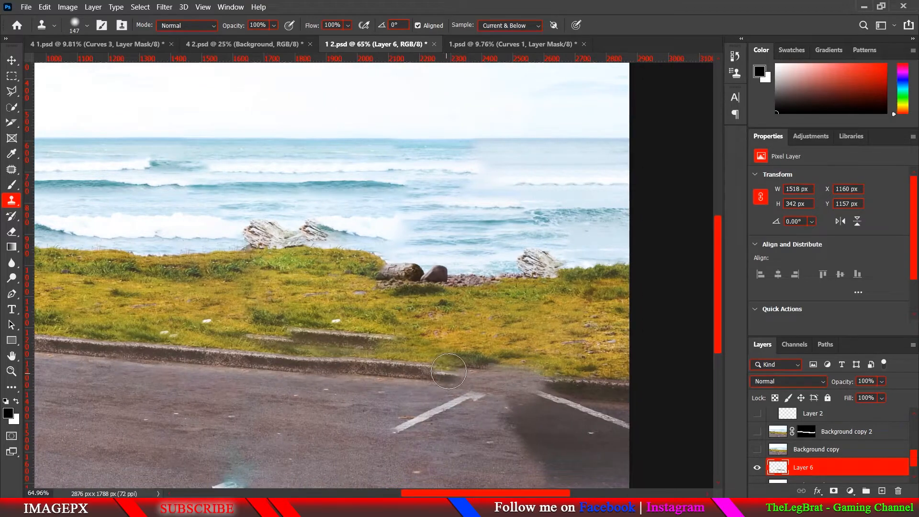
pyautogui.click(449, 370)
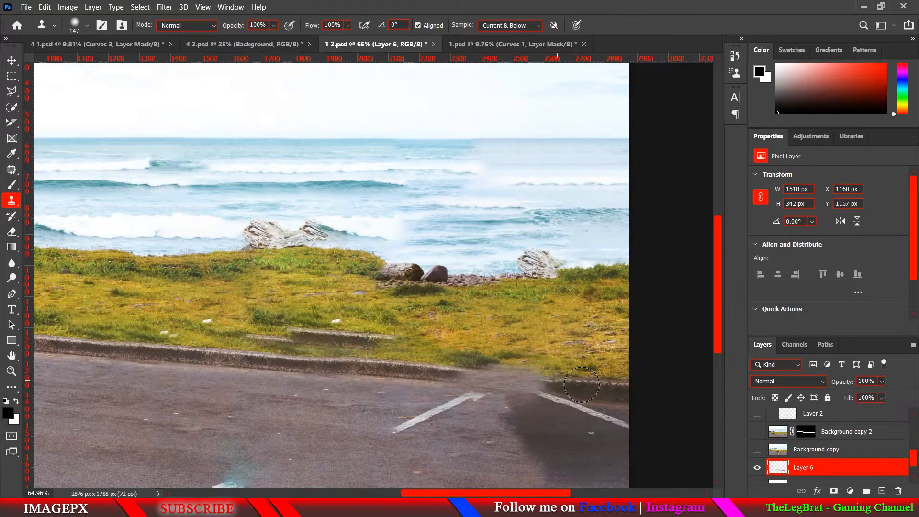
pyautogui.moveTo(605, 390); pyautogui.dragTo(623, 391)
pyautogui.scroll(-5, 622, 391)
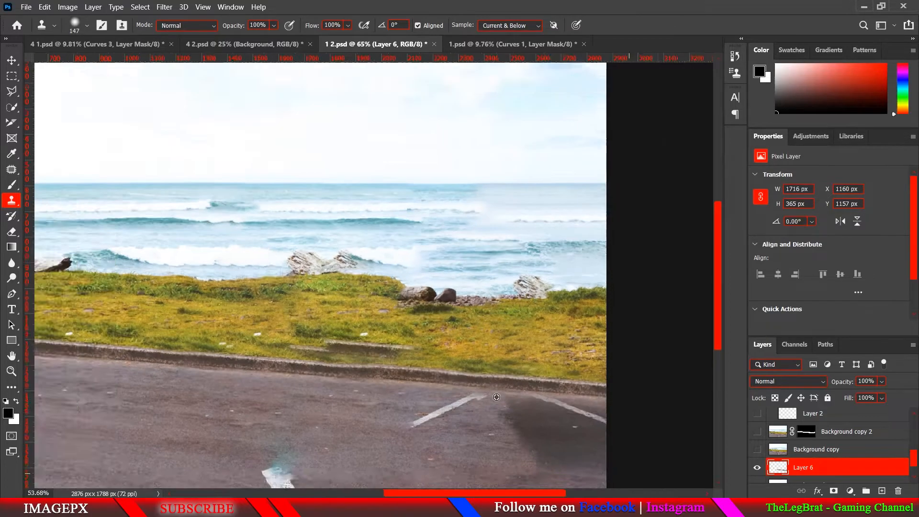
# Step: Clone grass over the leftover curb fragments in the middle of the lawn
pyautogui.scroll(4, 444, 342)
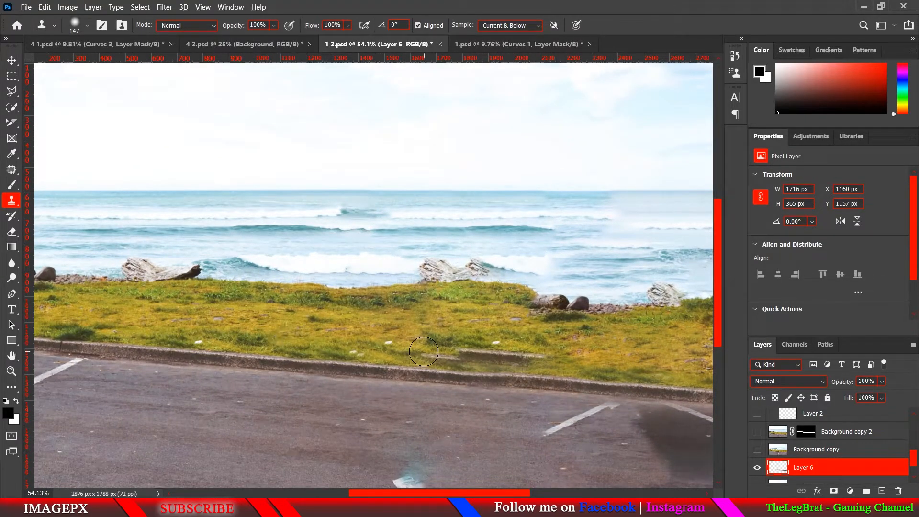
pyautogui.moveTo(423, 351); pyautogui.dragTo(600, 364)
pyautogui.scroll(-3, 596, 365)
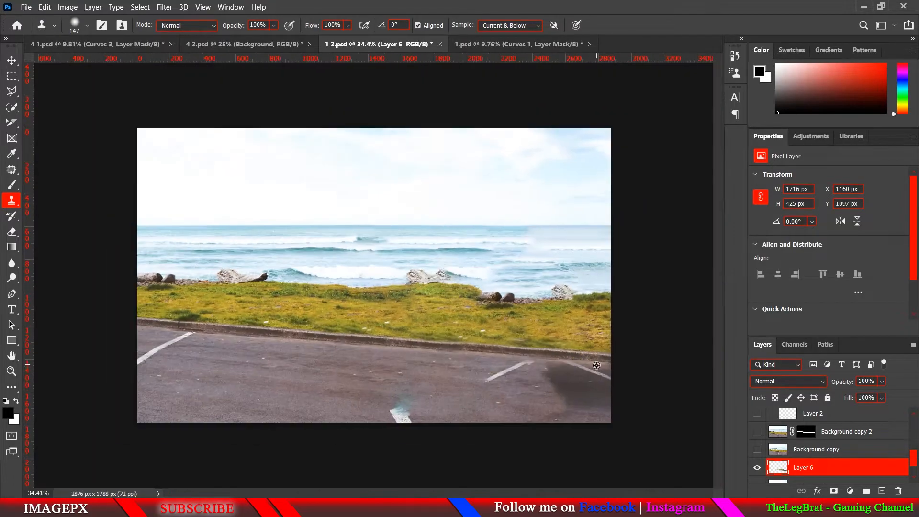
# Step: Clone clean asphalt over the white line remnant and teal smudge at the road's lower middle with a soft 171 px brush
pyautogui.scroll(2, 536, 390)
pyautogui.scroll(1, 395, 399)
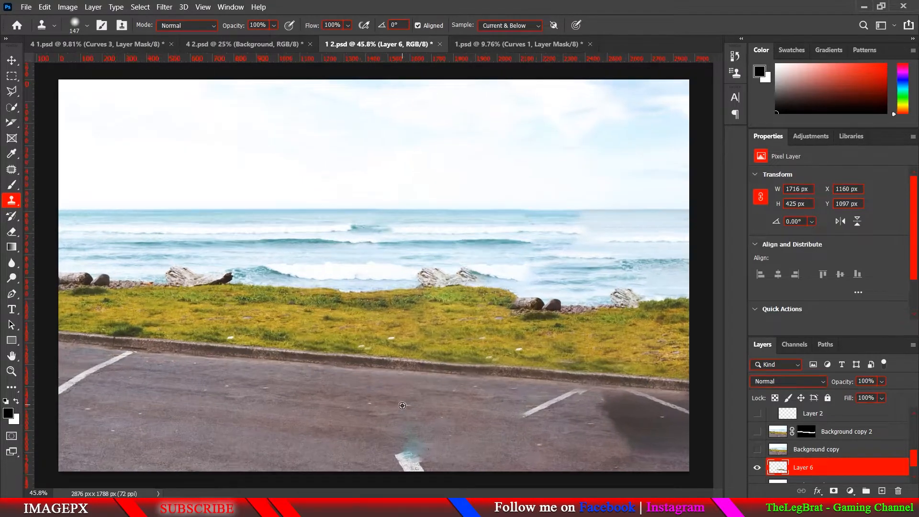
pyautogui.moveTo(338, 425); pyautogui.dragTo(343, 428)
pyautogui.keyDown('alt'); pyautogui.click(337, 450); pyautogui.keyUp('alt')
pyautogui.moveTo(408, 462)
pyautogui.mouseDown()
pyautogui.moveTo(400, 462)
pyautogui.moveTo(422, 465)
pyautogui.moveTo(412, 433)
pyautogui.moveTo(456, 445)
pyautogui.mouseUp()
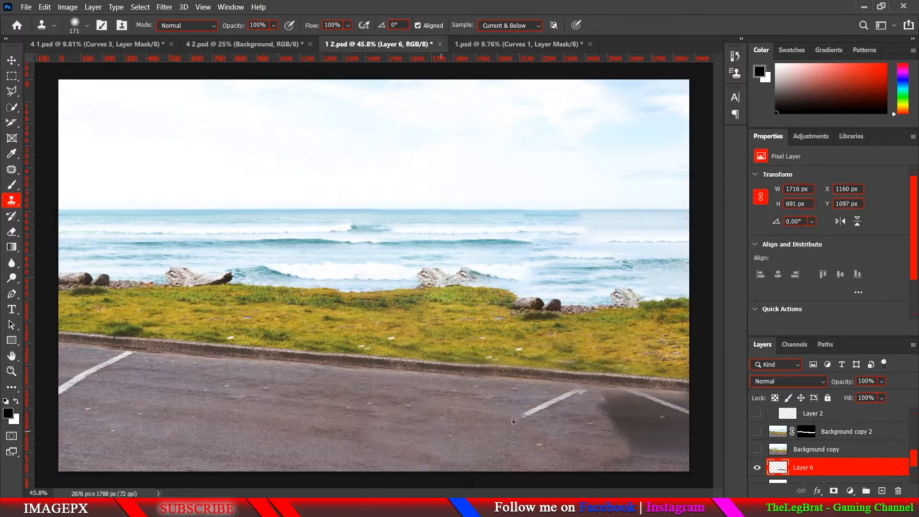
# Step: Clone asphalt over the two short parking lines and the dark shadow patch at the right end of the road
pyautogui.keyDown('alt'); pyautogui.click(514, 422); pyautogui.keyUp('alt')
pyautogui.moveTo(524, 418); pyautogui.dragTo(540, 411)
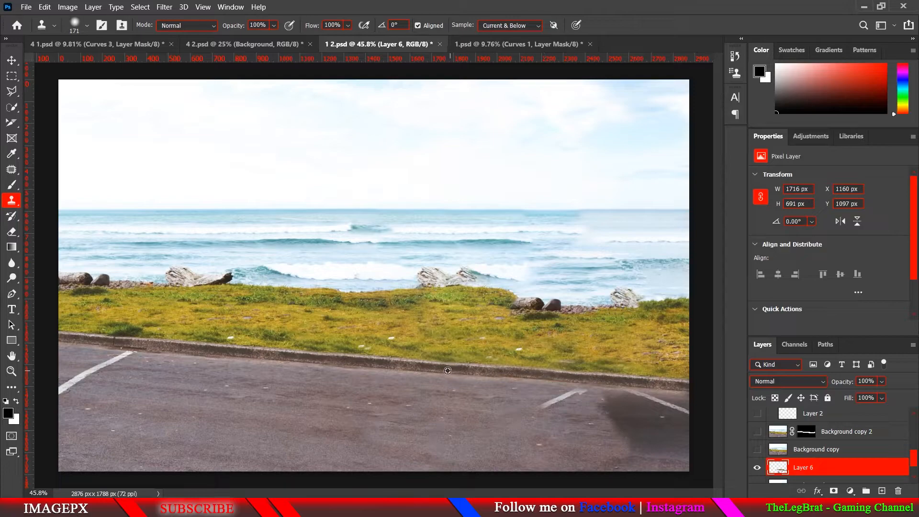
pyautogui.moveTo(561, 372)
pyautogui.mouseDown()
pyautogui.moveTo(569, 392)
pyautogui.moveTo(539, 408)
pyautogui.moveTo(596, 402)
pyautogui.moveTo(622, 382)
pyautogui.moveTo(624, 402)
pyautogui.moveTo(612, 414)
pyautogui.moveTo(646, 449)
pyautogui.moveTo(663, 447)
pyautogui.moveTo(661, 415)
pyautogui.moveTo(647, 406)
pyautogui.moveTo(702, 417)
pyautogui.moveTo(637, 406)
pyautogui.mouseUp()
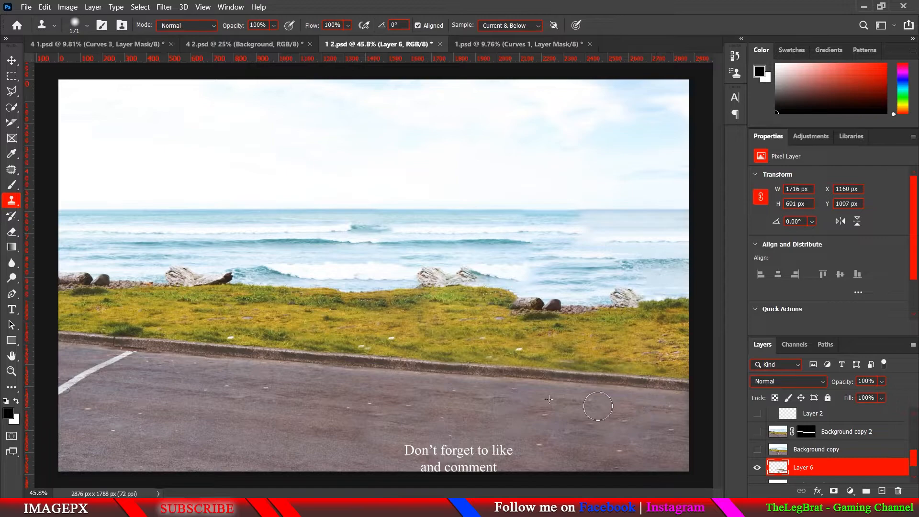
# Step: Compare the retouched photo with the original by toggling the Background layer to show alone and restoring the other layers
pyautogui.scroll(-4, 532, 412)
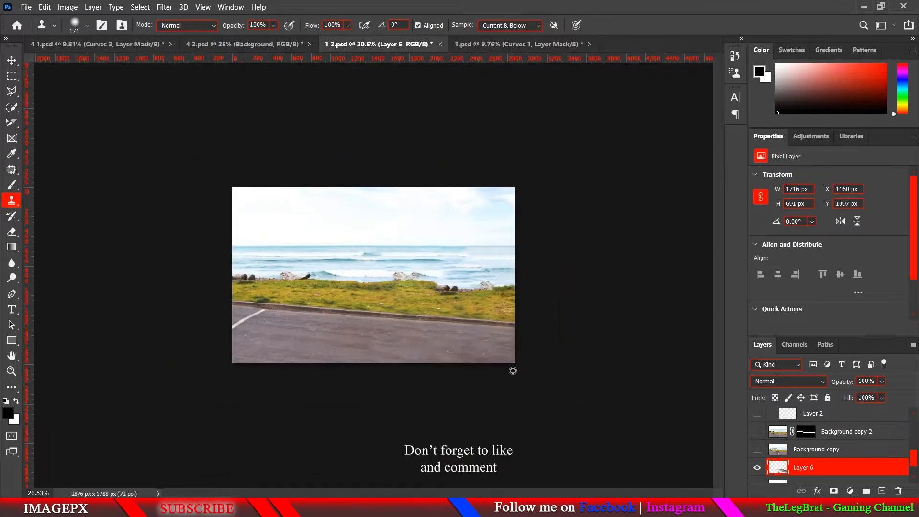
pyautogui.scroll(4, 405, 348)
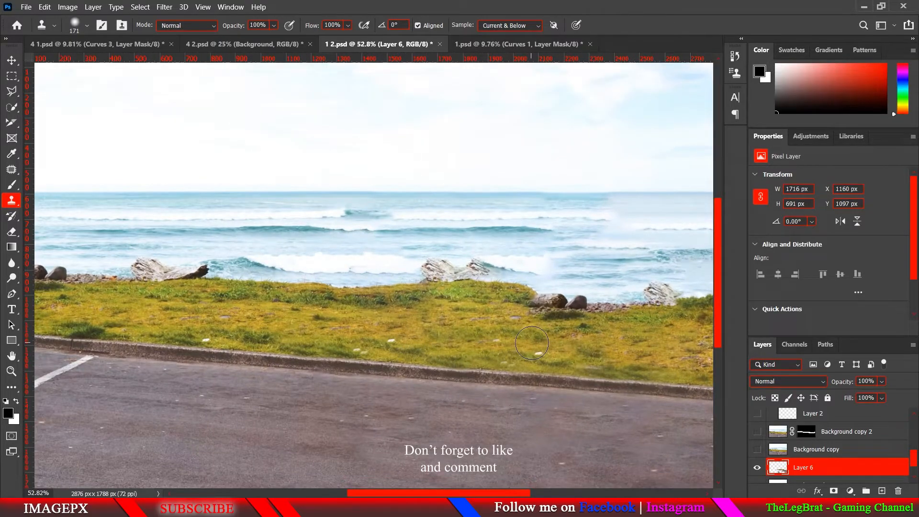
pyautogui.scroll(-2, 532, 342)
pyautogui.scroll(4, 538, 309)
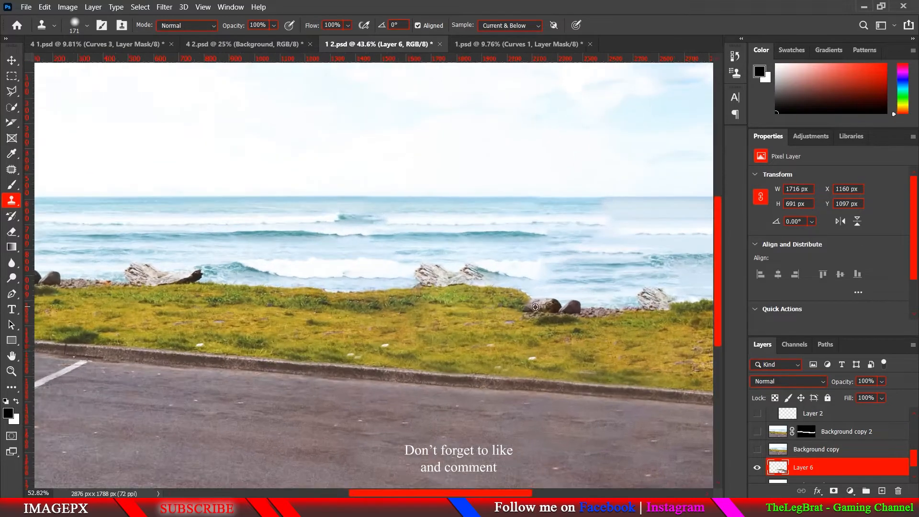
pyautogui.scroll(-2, 530, 357)
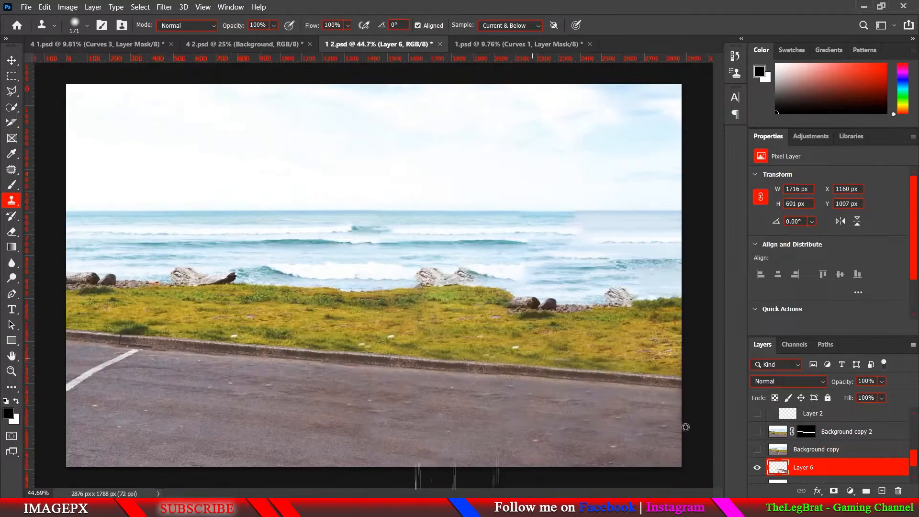
pyautogui.scroll(-1, 760, 472)
pyautogui.keyDown('alt'); pyautogui.click(756, 474); pyautogui.keyUp('alt')
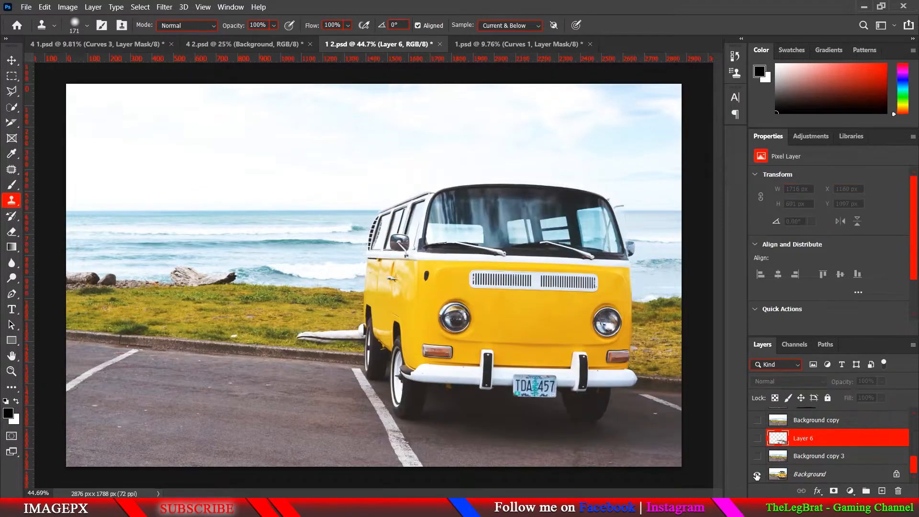
pyautogui.keyDown('alt'); pyautogui.click(757, 474); pyautogui.keyUp('alt')
pyautogui.keyDown('alt'); pyautogui.click(757, 474); pyautogui.keyUp('alt')
pyautogui.keyDown('alt'); pyautogui.click(756, 474); pyautogui.keyUp('alt')
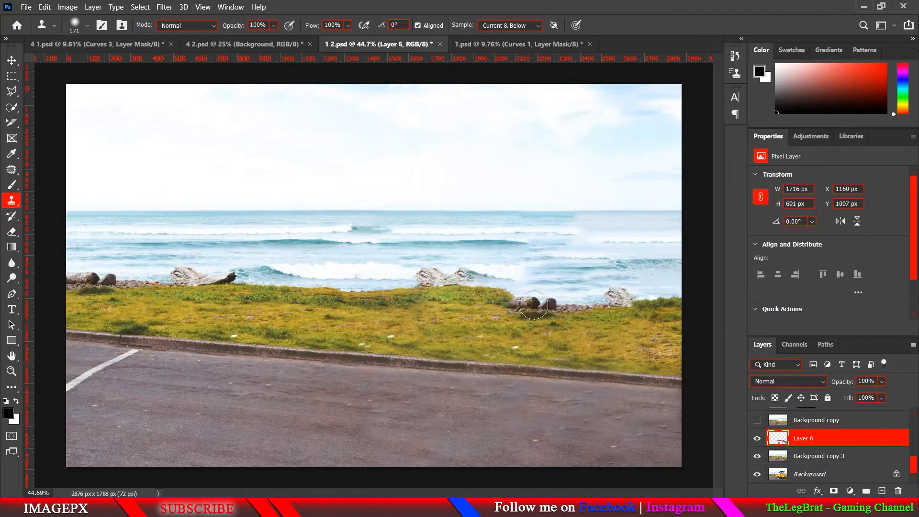
# Step: Examine the rebuilt shoreline, looking for repeated rocks and driftwood along the grass edge
pyautogui.scroll(-1, 533, 306)
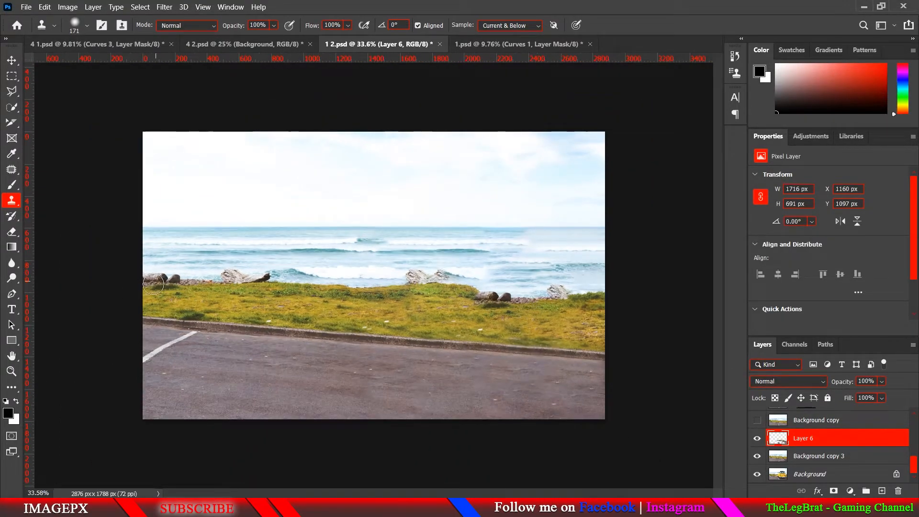
pyautogui.scroll(5, 542, 301)
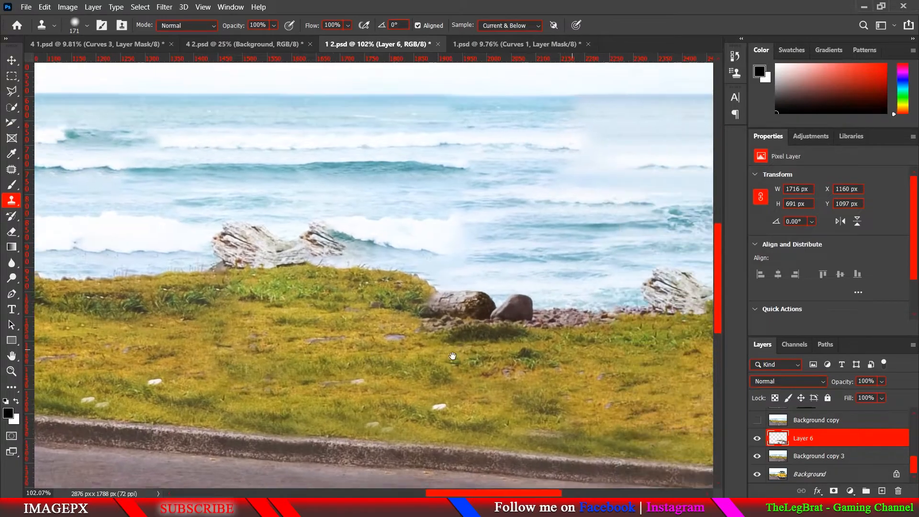
pyautogui.scroll(-3, 467, 357)
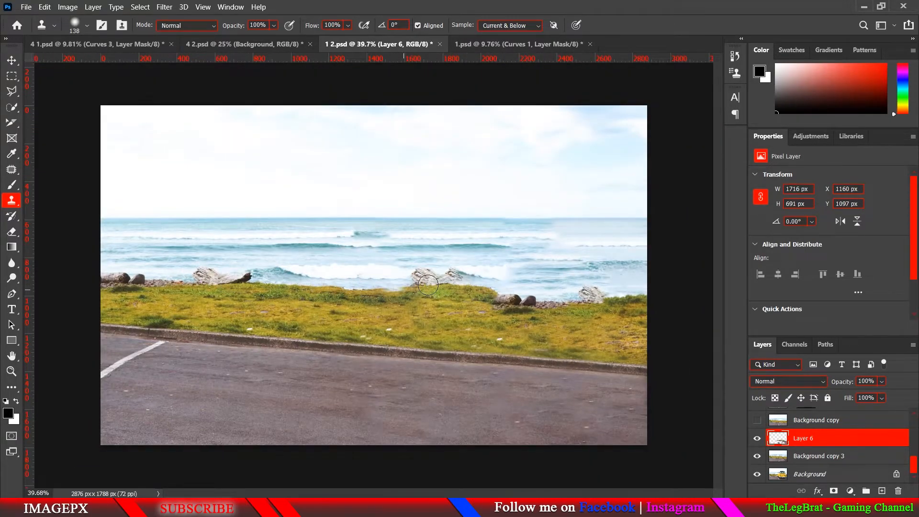
pyautogui.scroll(1, 548, 318)
pyautogui.scroll(2, 602, 322)
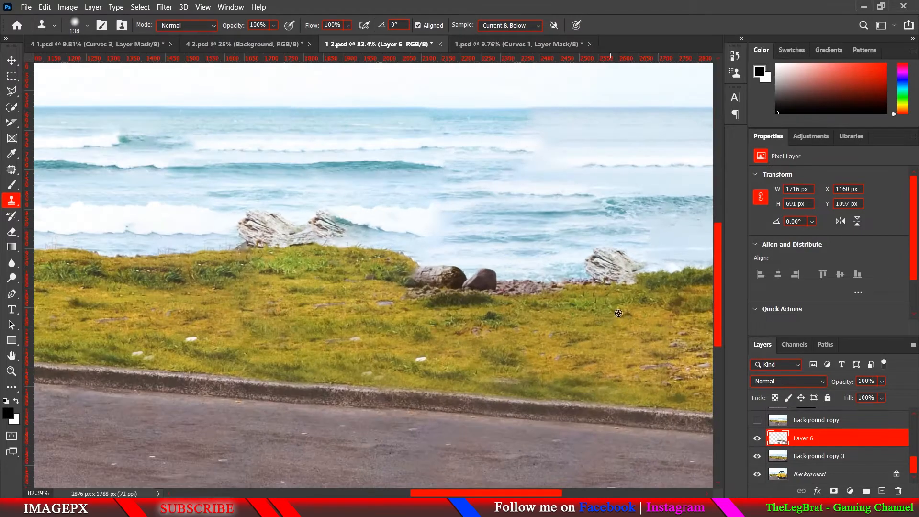
pyautogui.click(619, 291)
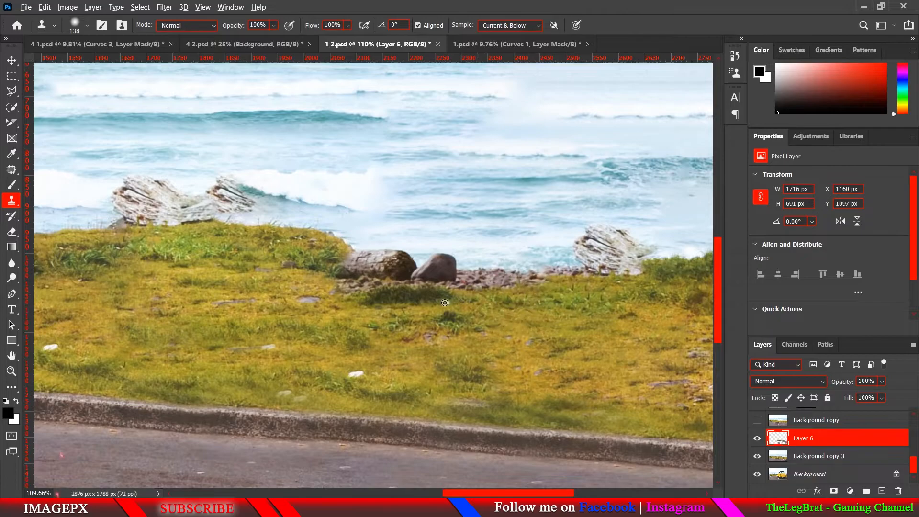
pyautogui.scroll(-2, 437, 300)
pyautogui.scroll(1, 404, 288)
pyautogui.scroll(-2, 404, 288)
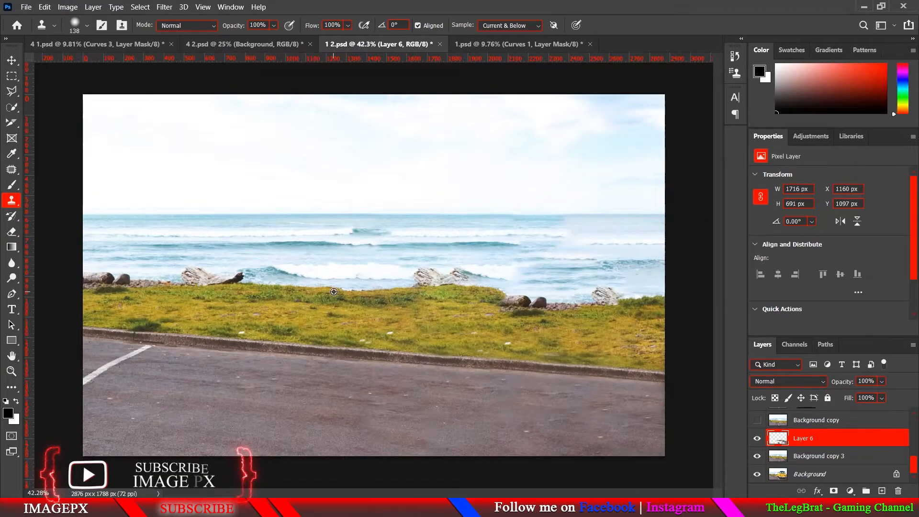
# Step: Clone the grassy slope over the duplicated log beside the dark rock with a brush of about 66 px
pyautogui.scroll(2, 547, 292)
pyautogui.scroll(3, 547, 293)
pyautogui.moveTo(554, 309); pyautogui.dragTo(315, 366)
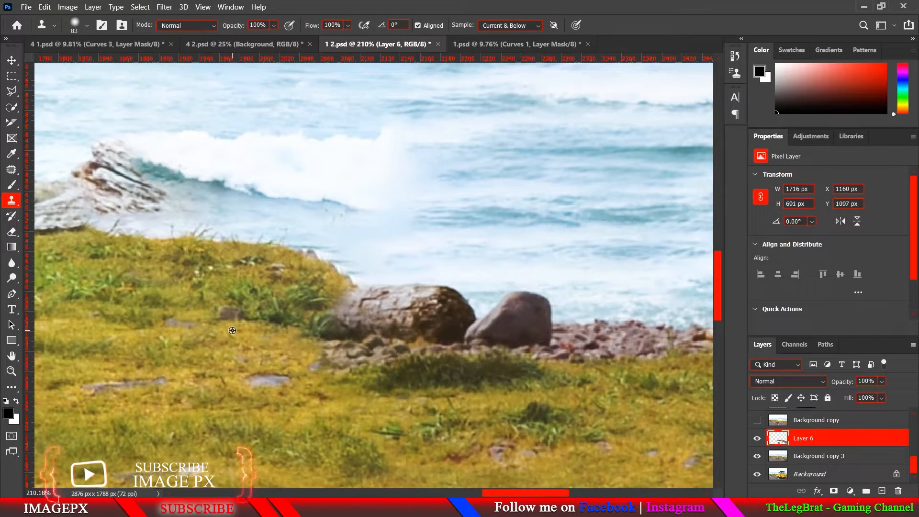
pyautogui.click(337, 314)
pyautogui.moveTo(283, 283); pyautogui.dragTo(274, 288)
pyautogui.hotkey('ctrl', 'z')
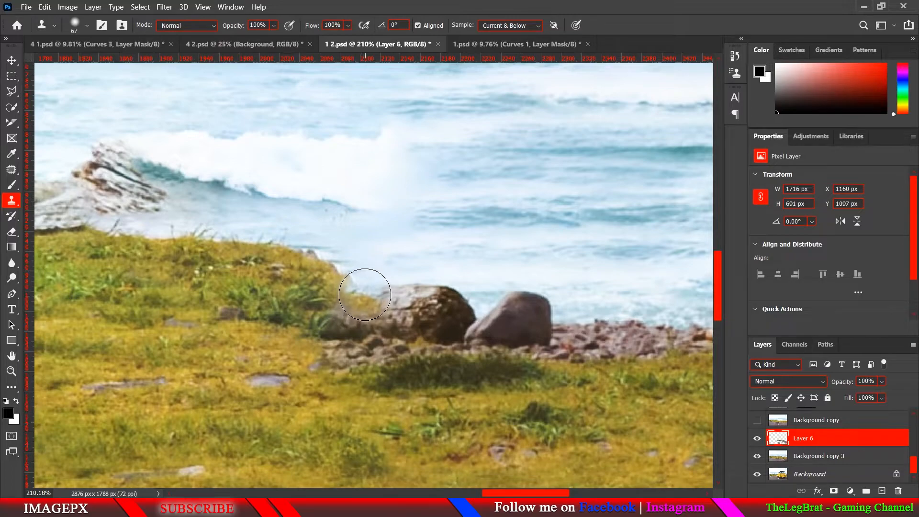
pyautogui.moveTo(371, 288)
pyautogui.mouseDown()
pyautogui.moveTo(448, 307)
pyautogui.moveTo(431, 306)
pyautogui.mouseUp()
pyautogui.moveTo(443, 302)
pyautogui.mouseDown()
pyautogui.moveTo(462, 308)
pyautogui.moveTo(450, 327)
pyautogui.moveTo(376, 335)
pyautogui.moveTo(391, 341)
pyautogui.moveTo(336, 334)
pyautogui.moveTo(336, 350)
pyautogui.mouseUp()
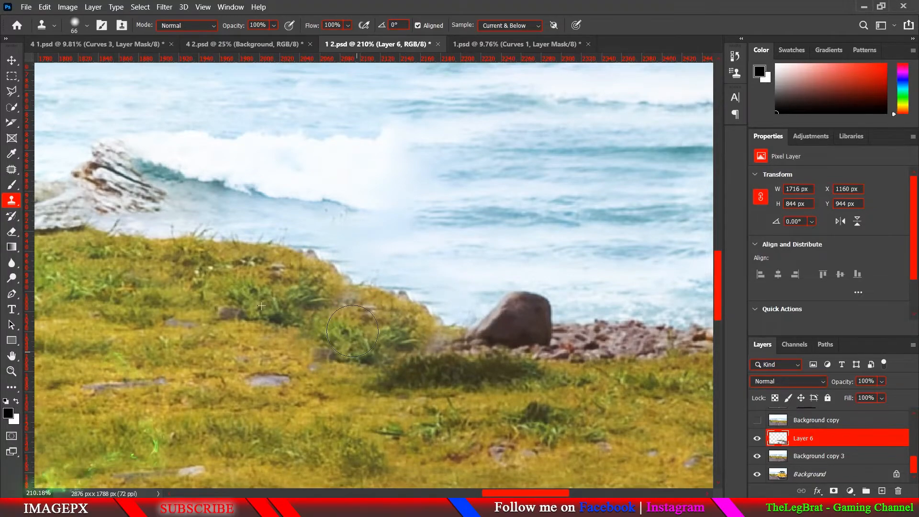
pyautogui.click(321, 322)
pyautogui.scroll(-5, 392, 386)
pyautogui.moveTo(407, 386); pyautogui.dragTo(399, 386)
pyautogui.scroll(-4, 407, 369)
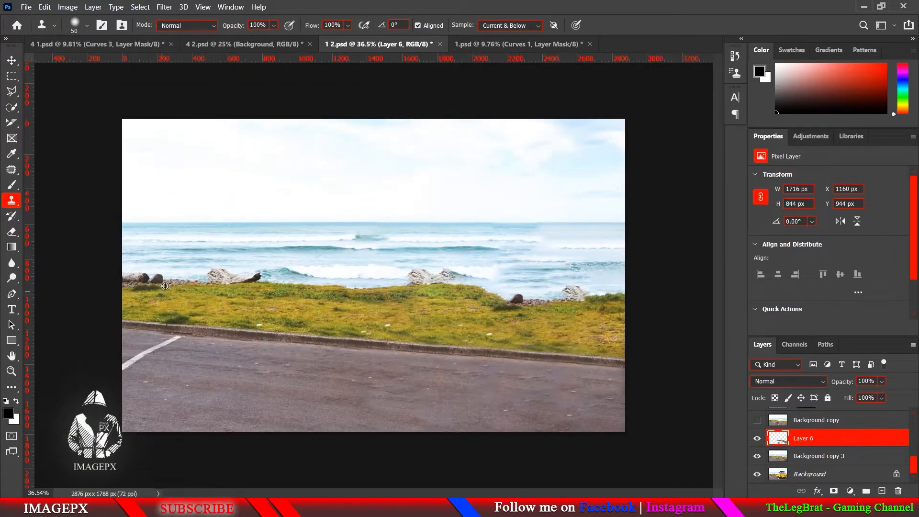
# Step: Clone water and grass edge over the right half of the duplicated driftwood in the middle with a soft 60 px brush
pyautogui.scroll(5, 447, 321)
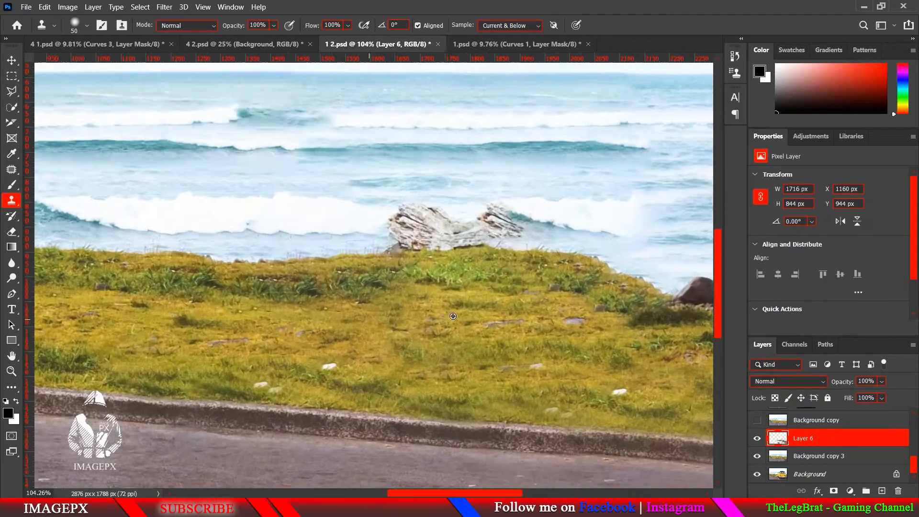
pyautogui.moveTo(466, 310); pyautogui.dragTo(381, 380)
pyautogui.scroll(1, 392, 330)
pyautogui.scroll(-1, 392, 331)
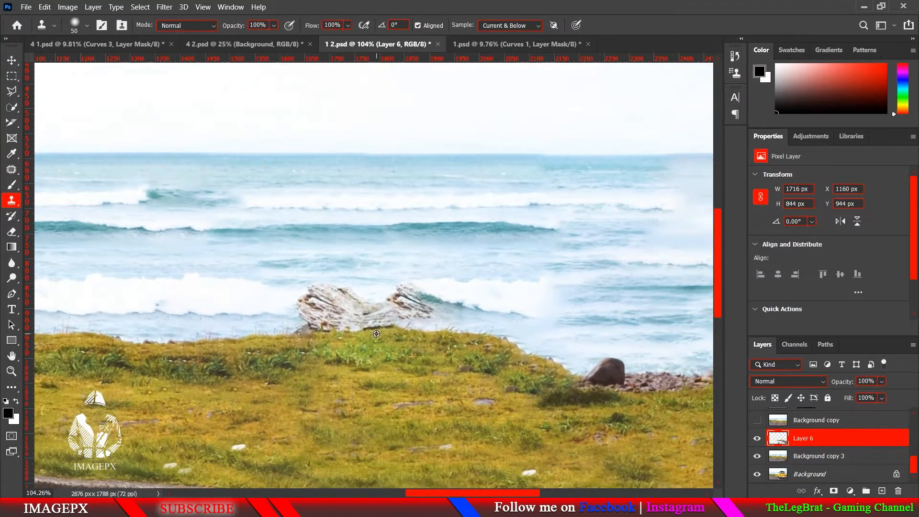
pyautogui.scroll(2, 399, 325)
pyautogui.scroll(1, 399, 325)
pyautogui.keyDown('alt'); pyautogui.rightClick(425, 339); pyautogui.keyUp('alt')
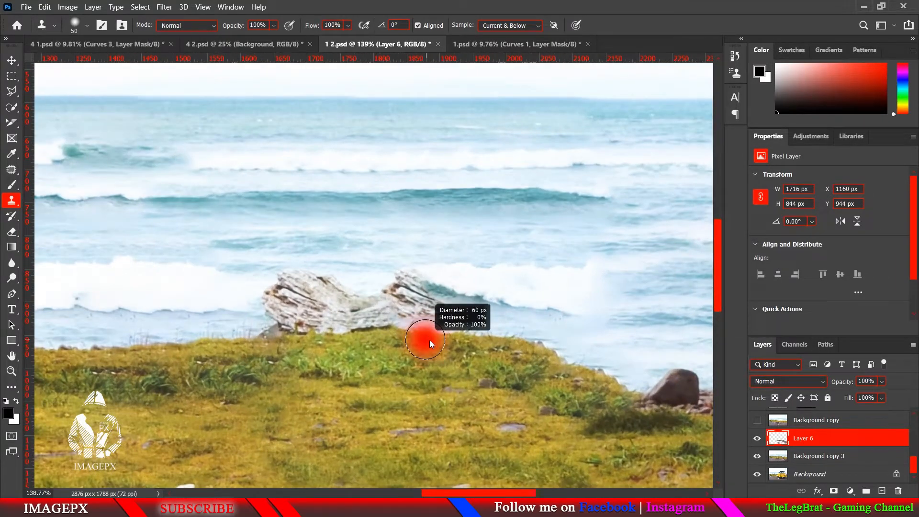
pyautogui.scroll(-1, 445, 340)
pyautogui.keyDown('alt'); pyautogui.rightClick(462, 338); pyautogui.keyUp('alt')
pyautogui.scroll(4, 460, 340)
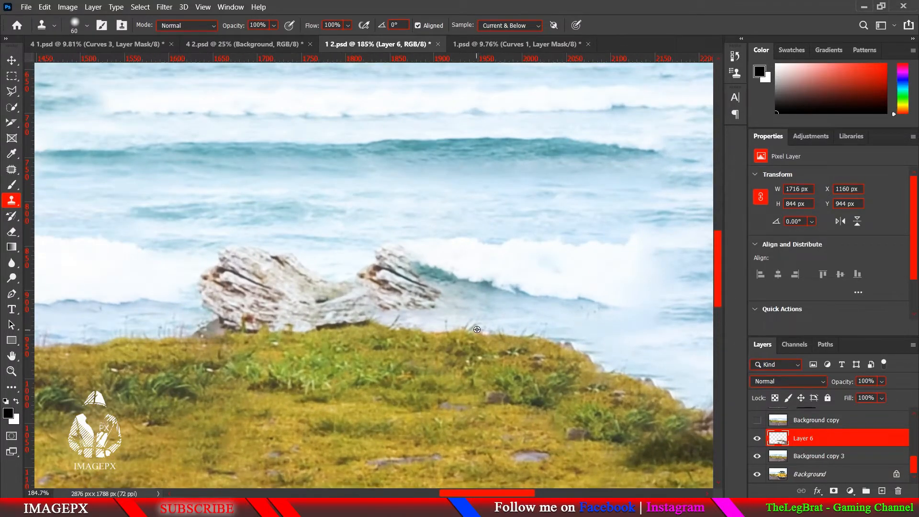
pyautogui.keyDown('alt'); pyautogui.click(477, 330); pyautogui.keyUp('alt')
pyautogui.moveTo(406, 325)
pyautogui.mouseDown()
pyautogui.moveTo(396, 296)
pyautogui.moveTo(376, 280)
pyautogui.moveTo(382, 260)
pyautogui.moveTo(410, 269)
pyautogui.moveTo(421, 293)
pyautogui.moveTo(436, 298)
pyautogui.moveTo(431, 286)
pyautogui.moveTo(452, 278)
pyautogui.moveTo(501, 271)
pyautogui.mouseUp()
# Step: Clone over the abrupt end of the breaking wave above the grassy slope to blend it into the water
pyautogui.scroll(-3, 558, 340)
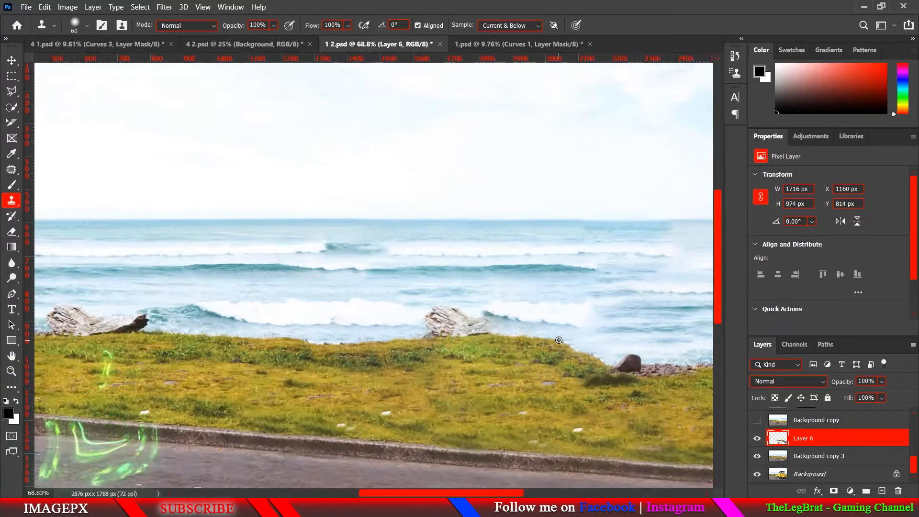
pyautogui.scroll(-2, 558, 339)
pyautogui.scroll(-1, 559, 340)
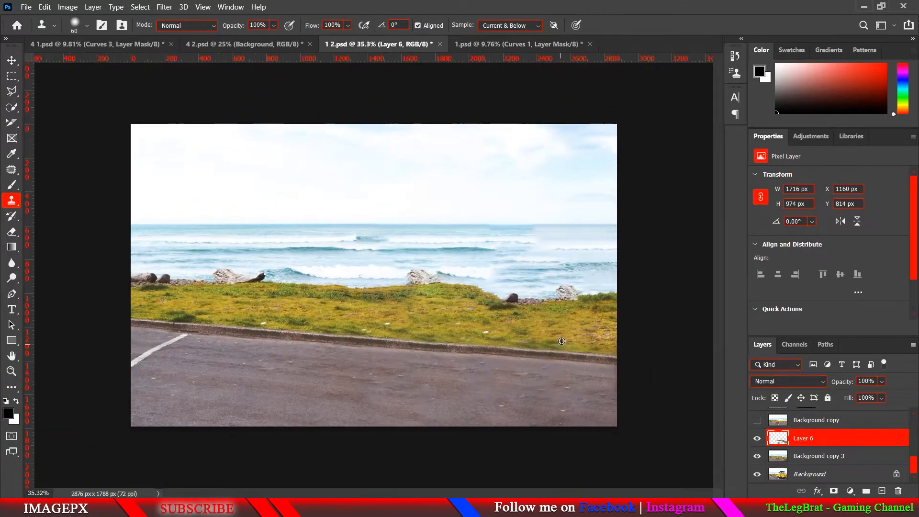
pyautogui.scroll(-1, 558, 340)
pyautogui.scroll(4, 535, 265)
pyautogui.scroll(5, 535, 264)
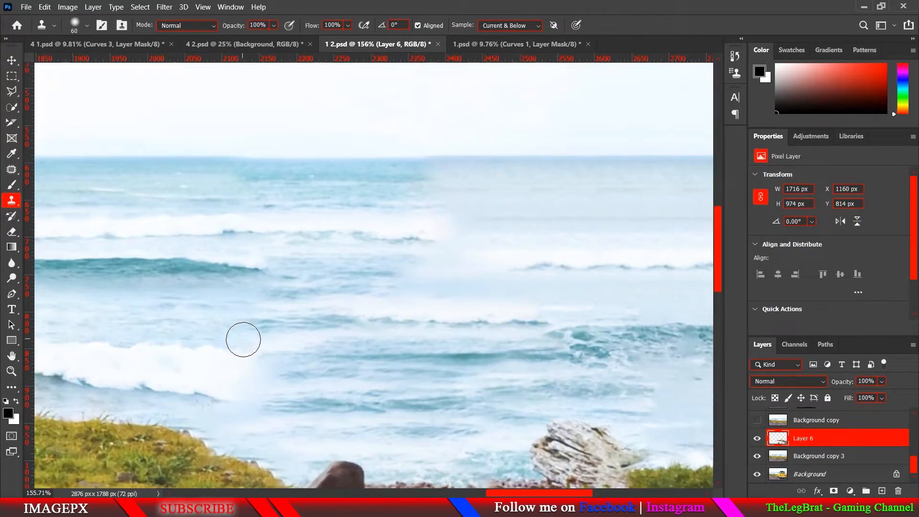
pyautogui.moveTo(245, 340); pyautogui.dragTo(256, 345)
# Step: Reduce the Clone Stamp brush to 57 px and retouch the horizon near the seam with the hazy water
pyautogui.scroll(-3, 353, 327)
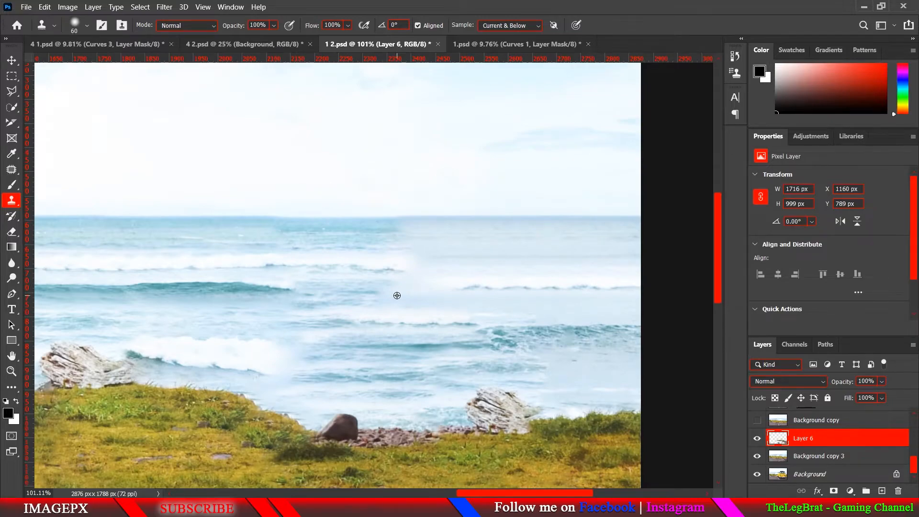
pyautogui.moveTo(383, 329); pyautogui.dragTo(284, 425)
pyautogui.scroll(4, 302, 395)
pyautogui.keyDown('alt'); pyautogui.rightClick(326, 350); pyautogui.keyUp('alt')
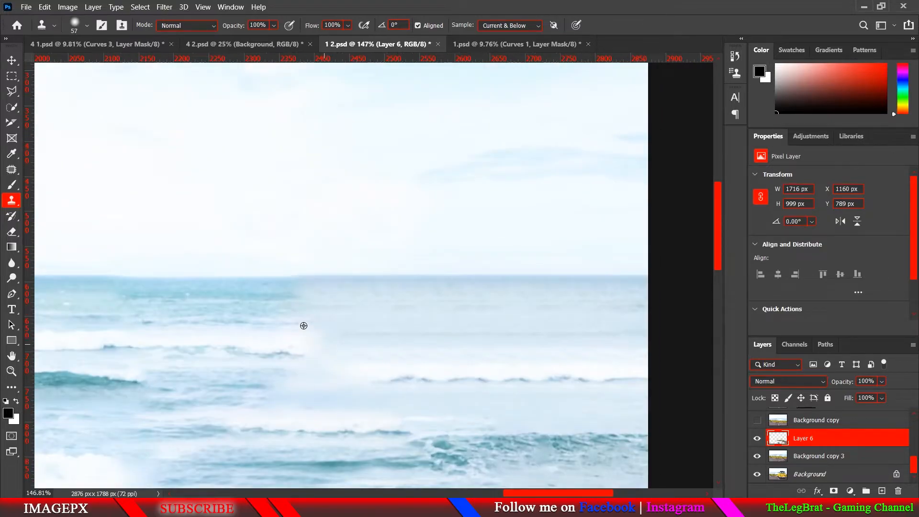
pyautogui.scroll(-4, 303, 325)
pyautogui.scroll(5, 355, 231)
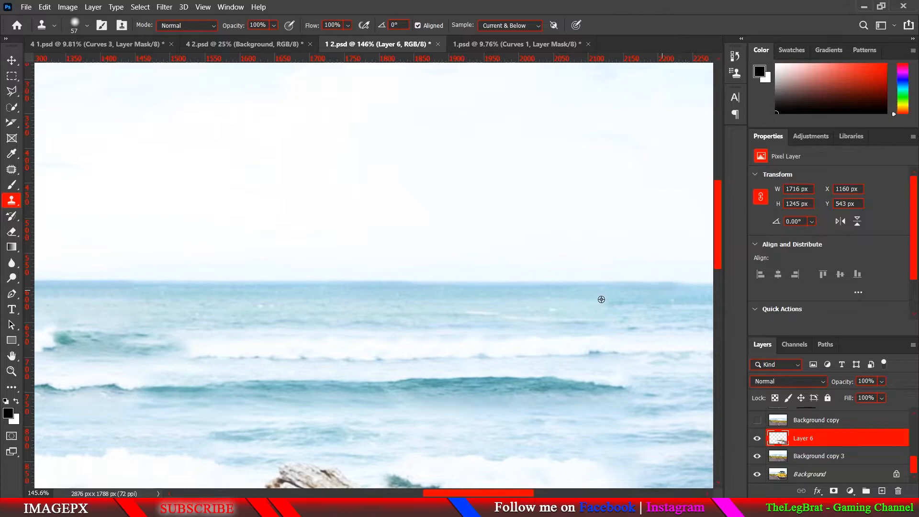
# Step: Sample the intact horizon and clone it along the sea's upper edge across the seam toward the right
pyautogui.scroll(-3, 597, 300)
pyautogui.scroll(-1, 638, 302)
pyautogui.moveTo(591, 314); pyautogui.dragTo(461, 320)
pyautogui.scroll(4, 467, 313)
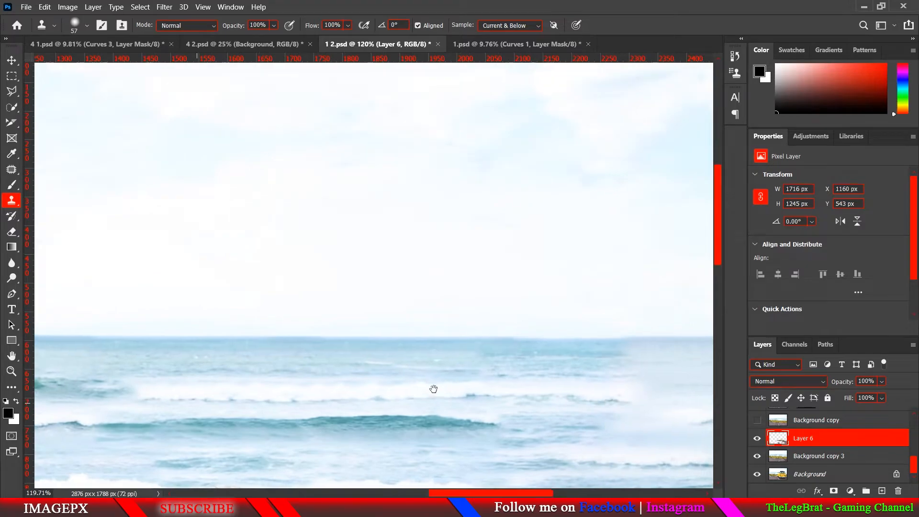
pyautogui.moveTo(433, 388); pyautogui.dragTo(326, 395)
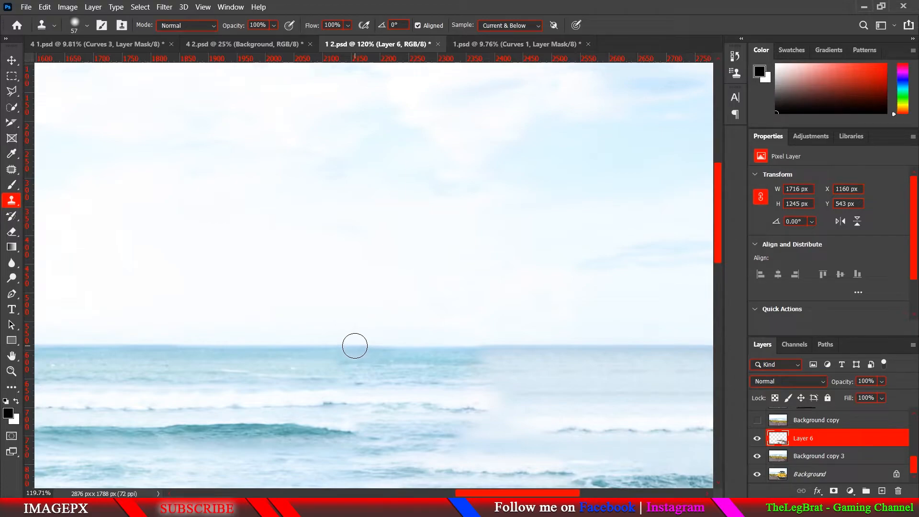
pyautogui.click(525, 345)
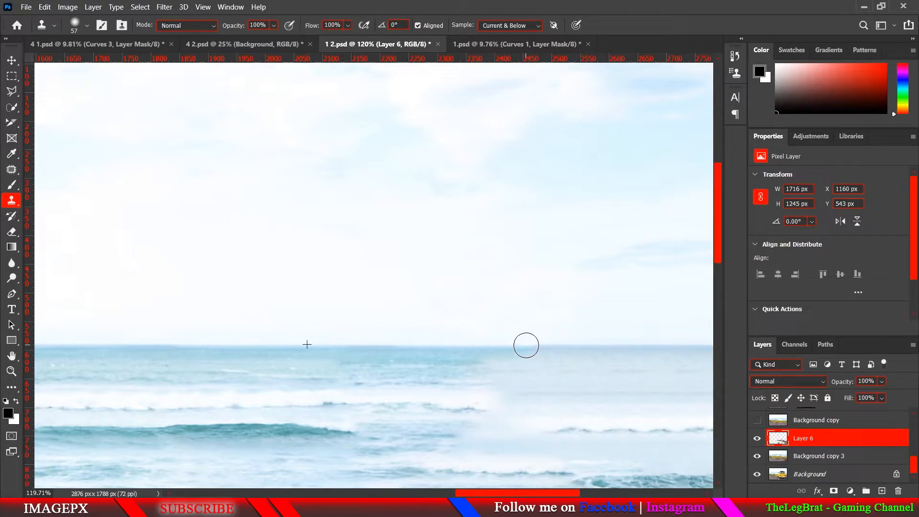
pyautogui.scroll(-5, 526, 345)
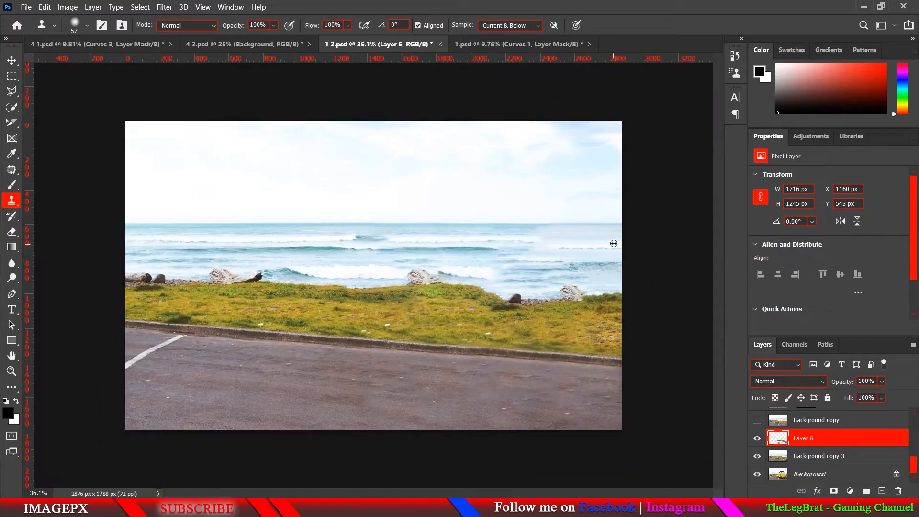
pyautogui.scroll(3, 555, 224)
pyautogui.moveTo(410, 302); pyautogui.dragTo(401, 308)
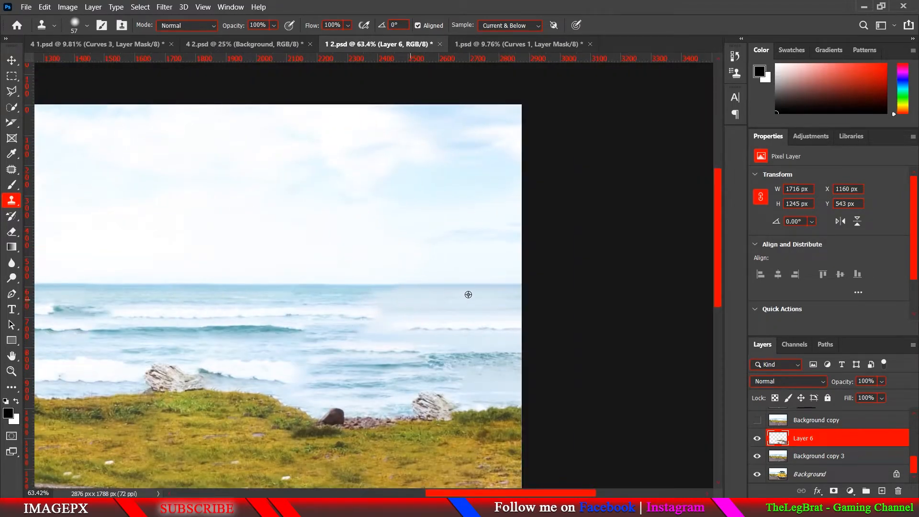
# Step: Check the cloned horizon and sea around the seam and save the retouched 1 2.psd
pyautogui.scroll(3, 477, 290)
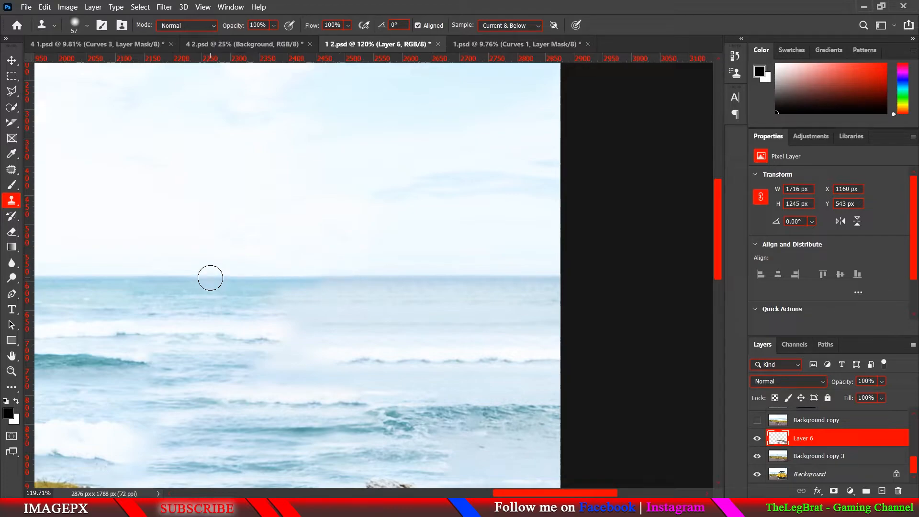
pyautogui.scroll(-5, 338, 312)
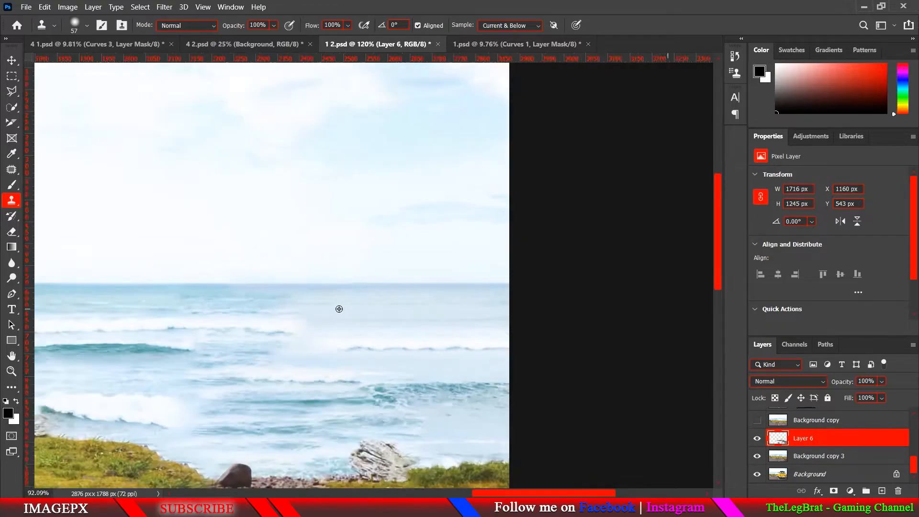
pyautogui.scroll(3, 558, 275)
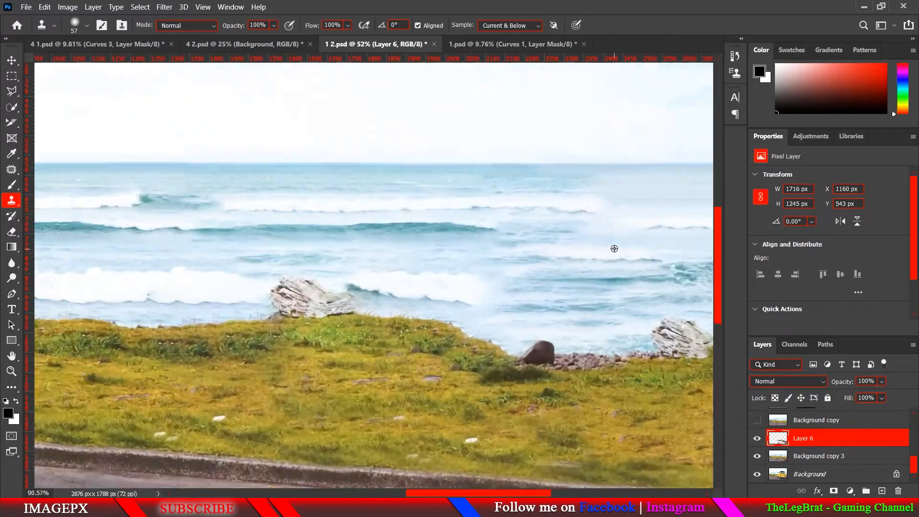
pyautogui.moveTo(613, 248); pyautogui.dragTo(302, 349)
pyautogui.scroll(2, 347, 374)
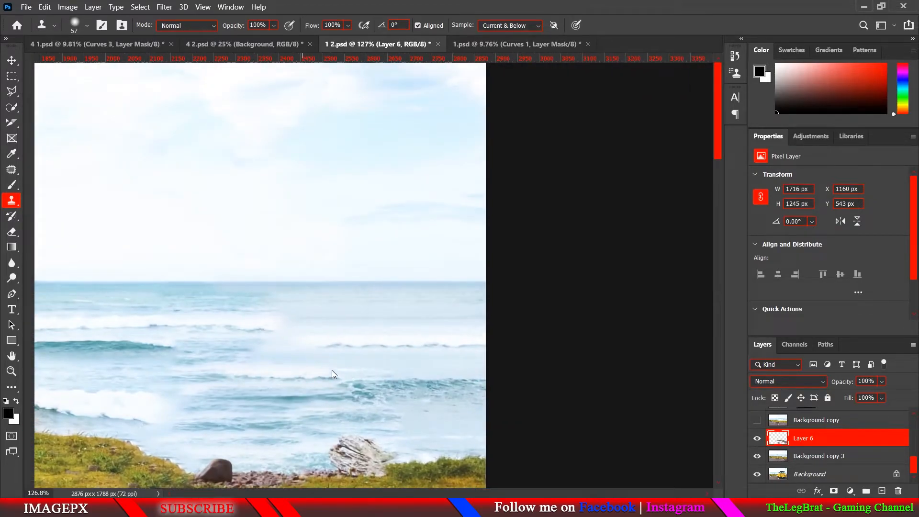
pyautogui.scroll(2, 332, 371)
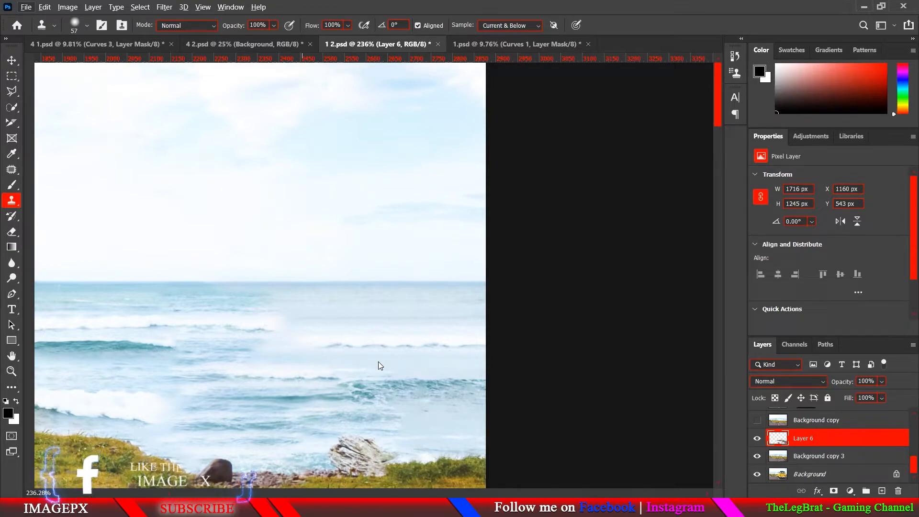
pyautogui.scroll(-3, 361, 384)
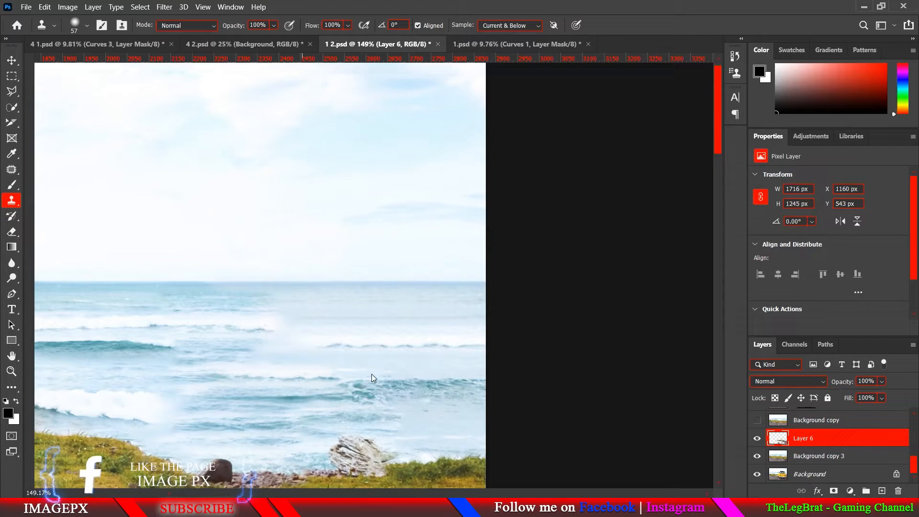
pyautogui.click(26, 6)
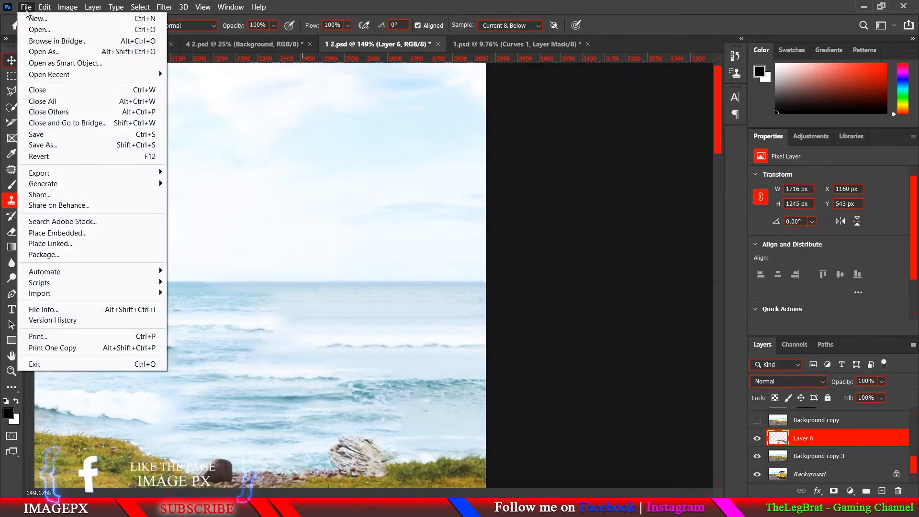
pyautogui.click(59, 138)
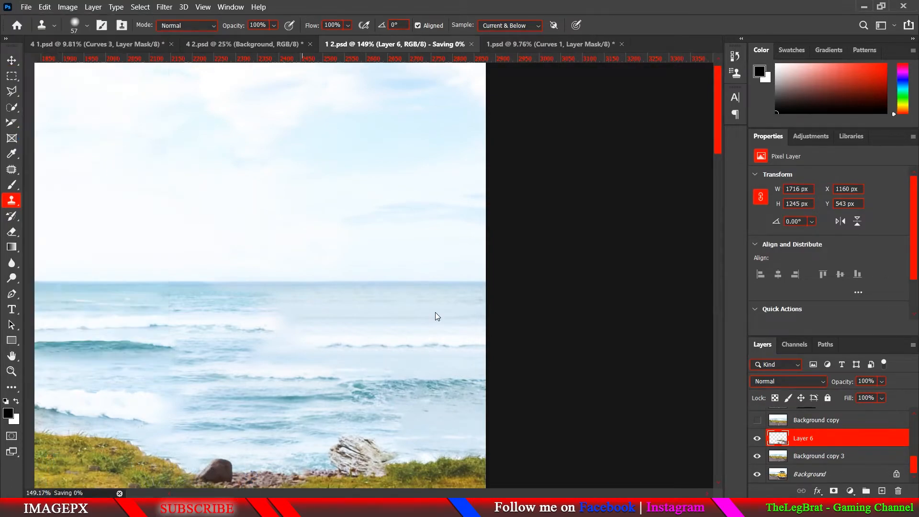
pyautogui.moveTo(716, 122); pyautogui.dragTo(718, 175)
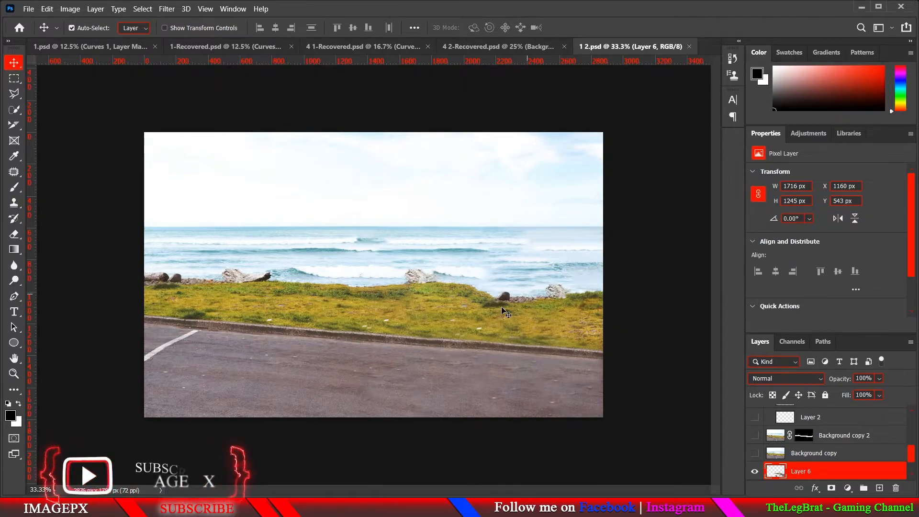
# Step: Activate the Clone Stamp tool and reduce its soft brush to 85 px for the hazy seam in the sea
pyautogui.hotkey('ctrl', '0')
pyautogui.scroll(2, 550, 304)
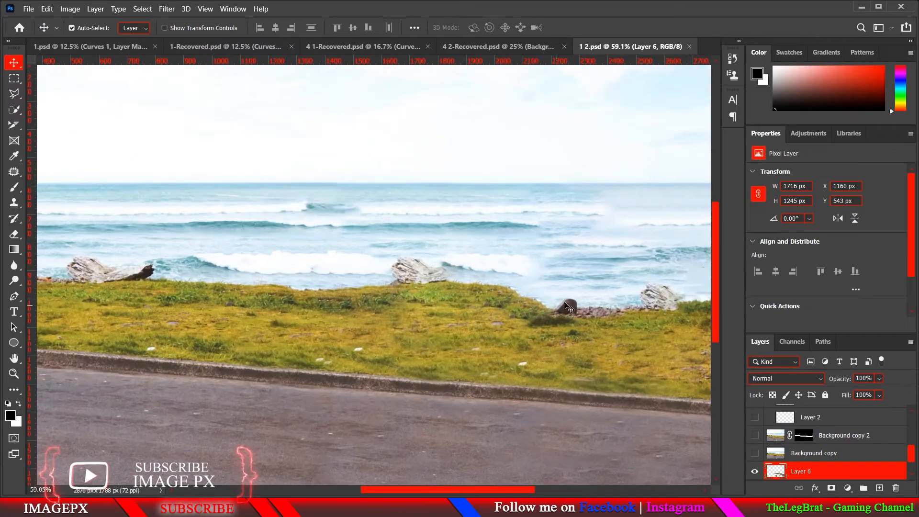
pyautogui.moveTo(546, 306); pyautogui.dragTo(357, 338)
pyautogui.scroll(-2, 476, 287)
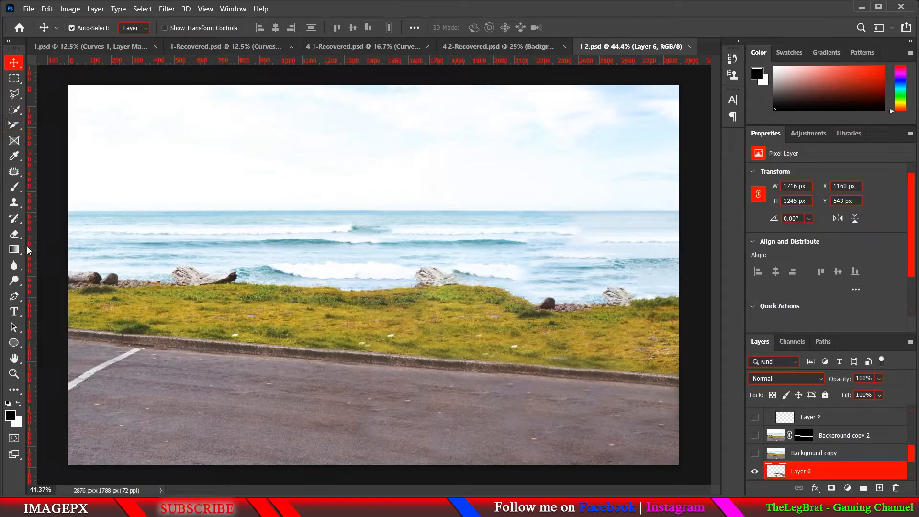
pyautogui.click(14, 203)
pyautogui.scroll(5, 439, 252)
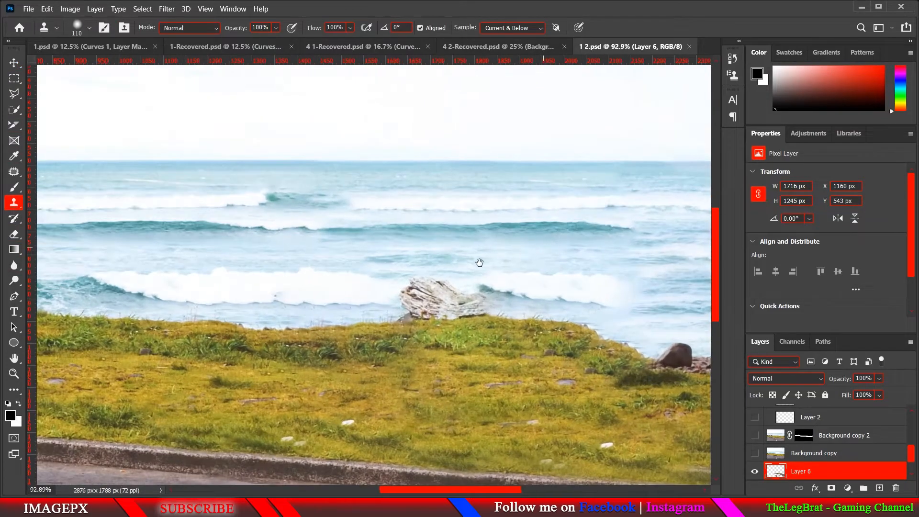
pyautogui.moveTo(479, 263); pyautogui.dragTo(210, 310)
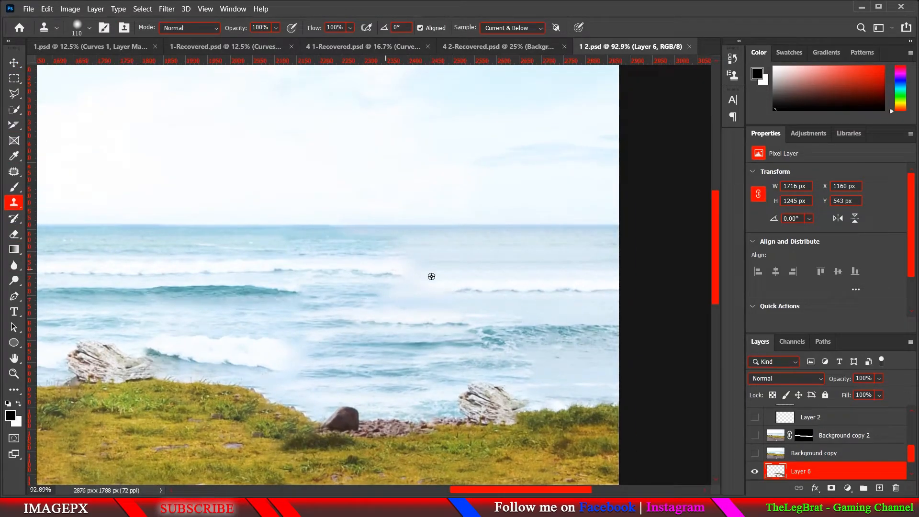
pyautogui.keyDown('alt'); pyautogui.rightClick(458, 283); pyautogui.keyUp('alt')
pyautogui.scroll(-3, 364, 283)
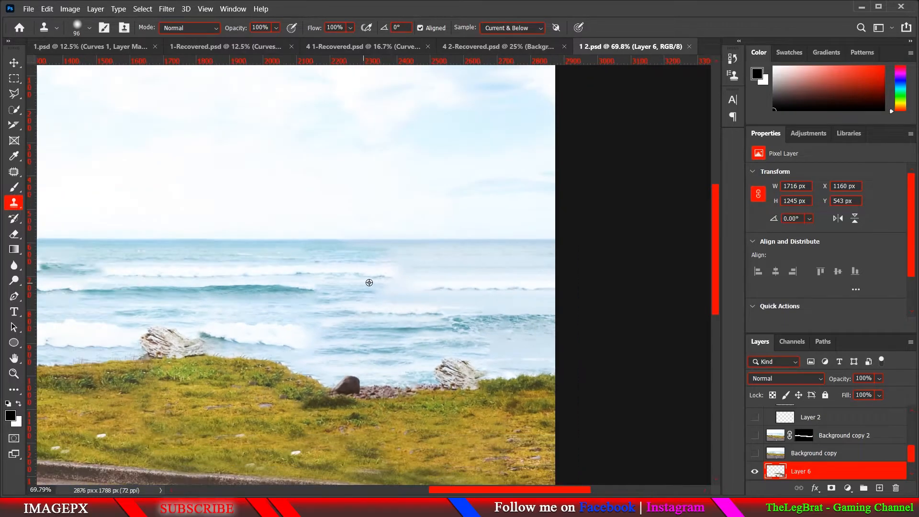
pyautogui.scroll(4, 429, 283)
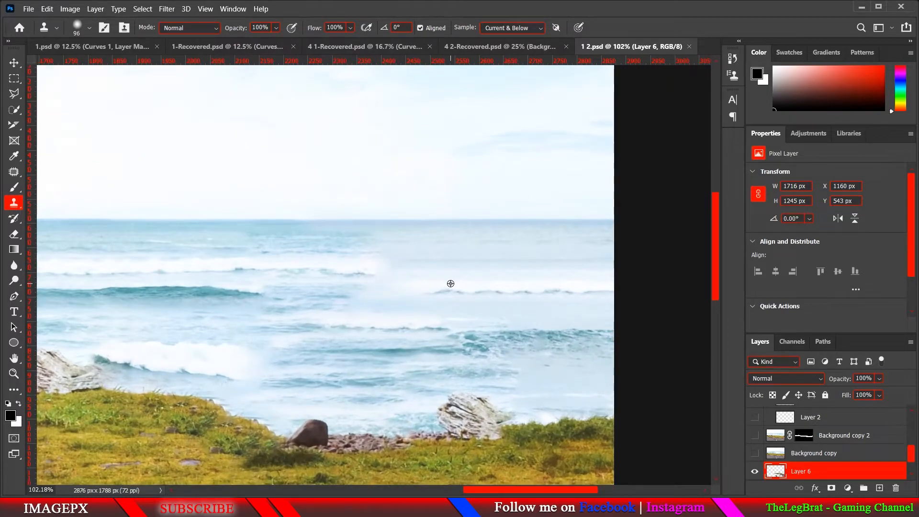
pyautogui.keyDown('alt'); pyautogui.rightClick(450, 283); pyautogui.keyUp('alt')
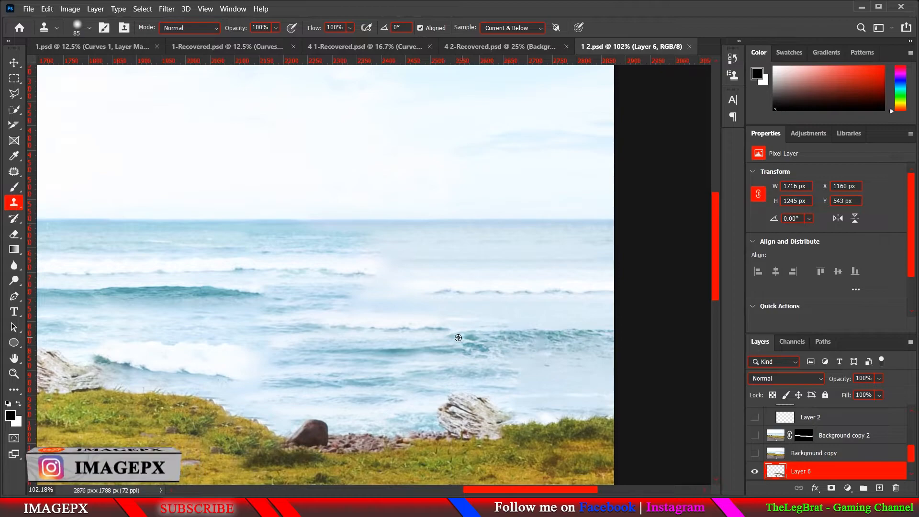
# Step: Enlarge the brush to 94 px, sample the intact dark wave, and clone it into the gap before the faint right-hand wave
pyautogui.scroll(-2, 364, 326)
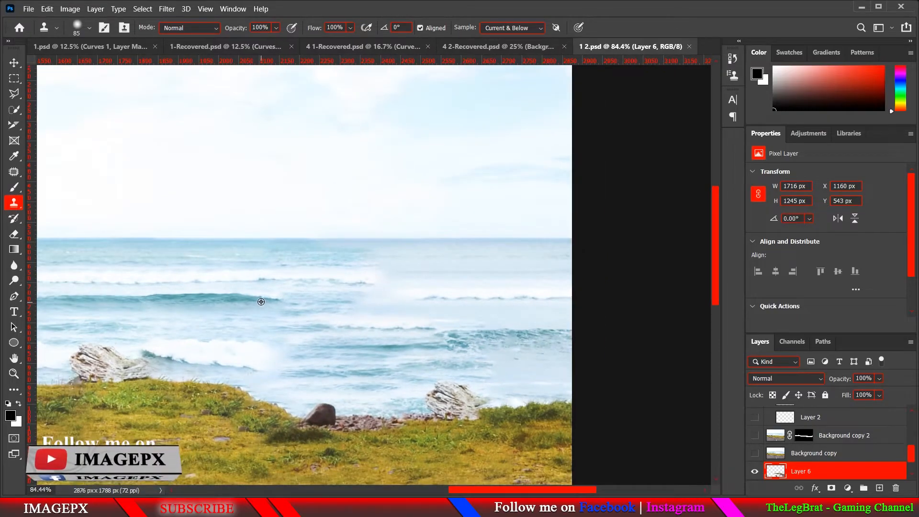
pyautogui.scroll(1, 260, 302)
pyautogui.scroll(-3, 261, 302)
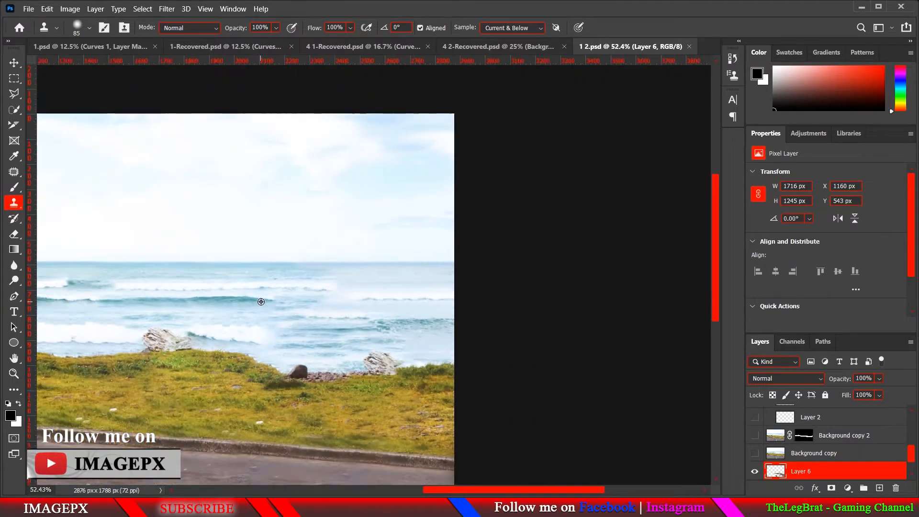
pyautogui.moveTo(165, 300); pyautogui.dragTo(383, 314)
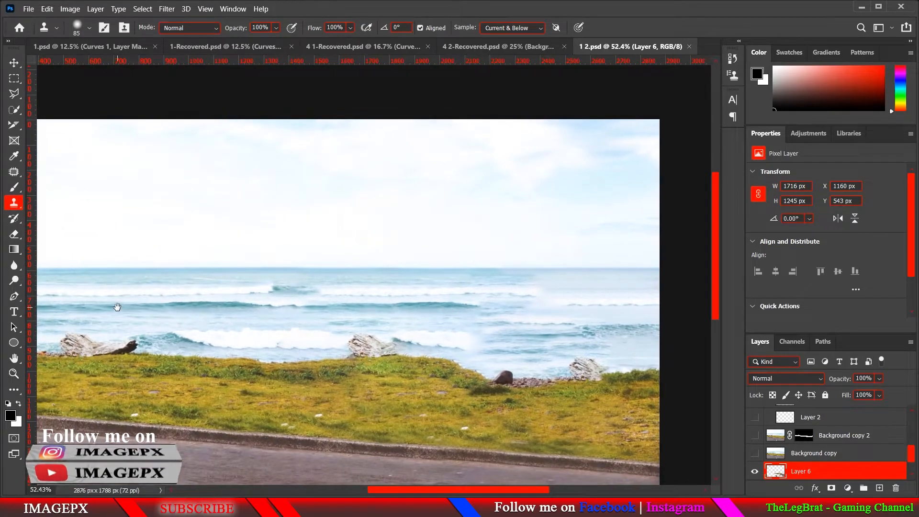
pyautogui.moveTo(129, 310); pyautogui.dragTo(134, 308)
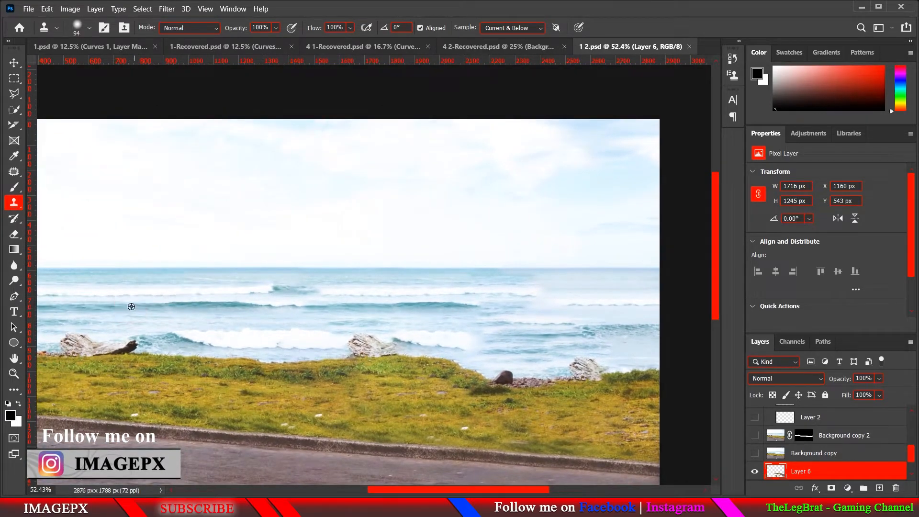
pyautogui.scroll(3, 550, 299)
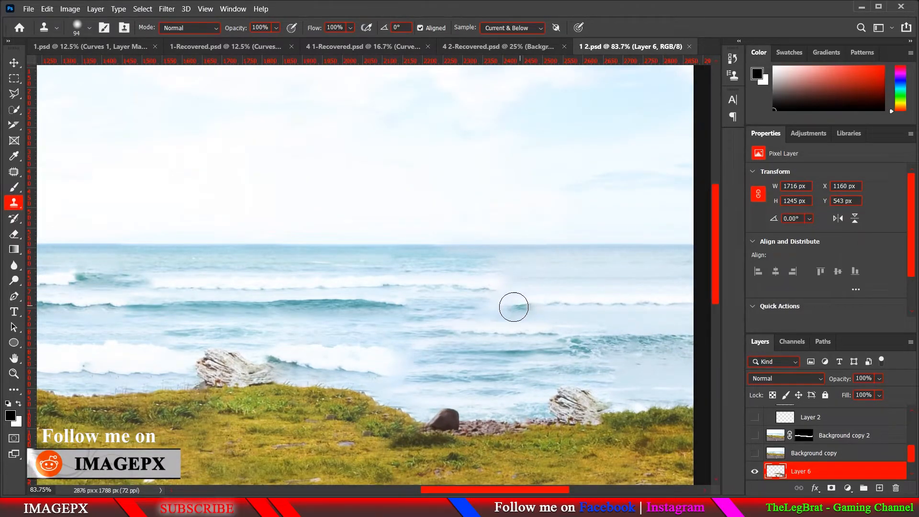
pyautogui.moveTo(513, 306); pyautogui.dragTo(465, 312)
# Step: Reduce the brush to 57 px and clone the upper white wave crest across the seam to extend it toward the right
pyautogui.keyDown('alt'); pyautogui.rightClick(490, 306); pyautogui.keyUp('alt')
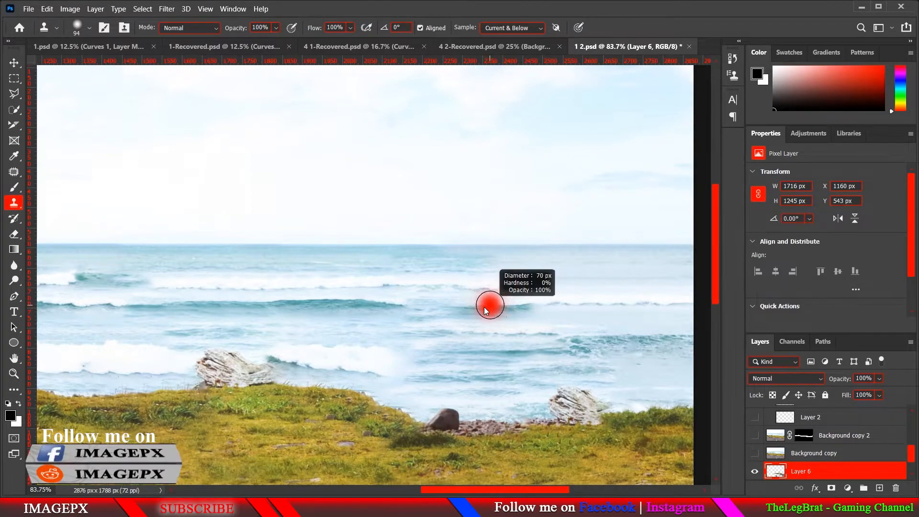
pyautogui.scroll(-4, 560, 339)
pyautogui.scroll(5, 589, 229)
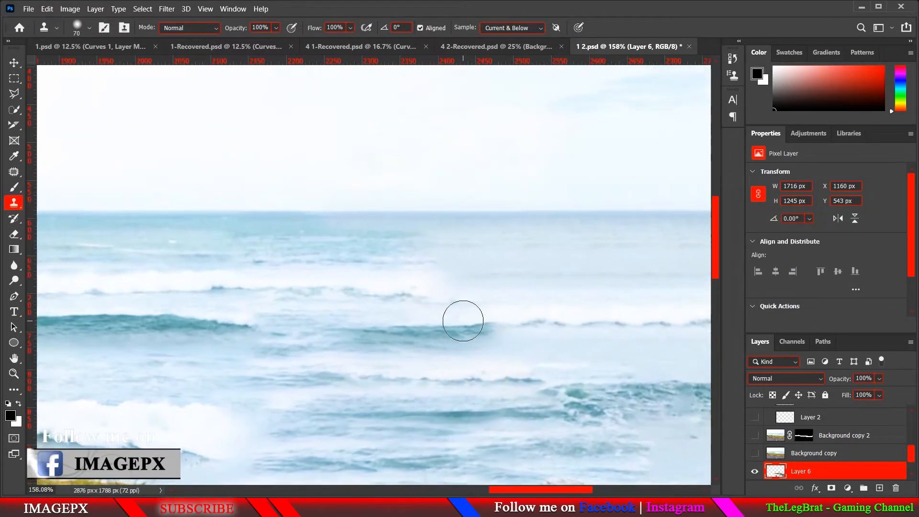
pyautogui.keyDown('alt'); pyautogui.rightClick(458, 322); pyautogui.keyUp('alt')
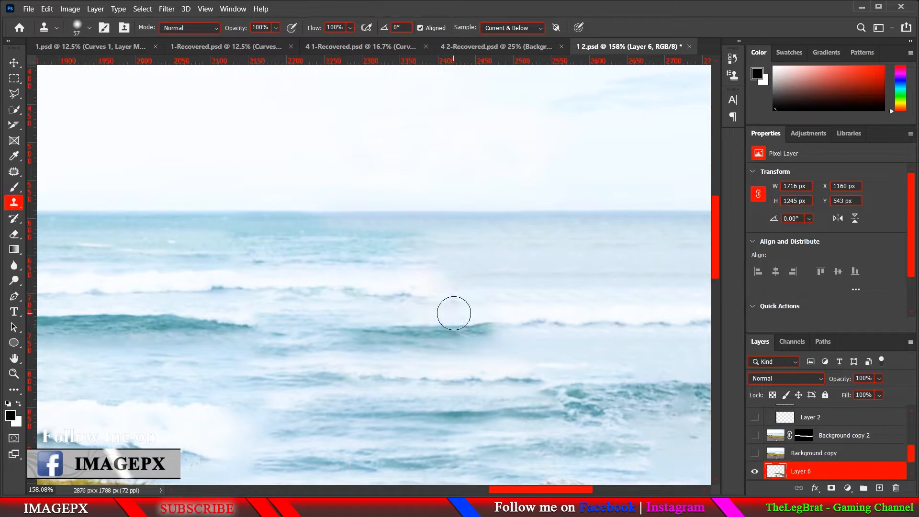
pyautogui.moveTo(448, 301)
pyautogui.mouseDown()
pyautogui.moveTo(472, 290)
pyautogui.moveTo(536, 292)
pyautogui.mouseUp()
pyautogui.scroll(-4, 542, 288)
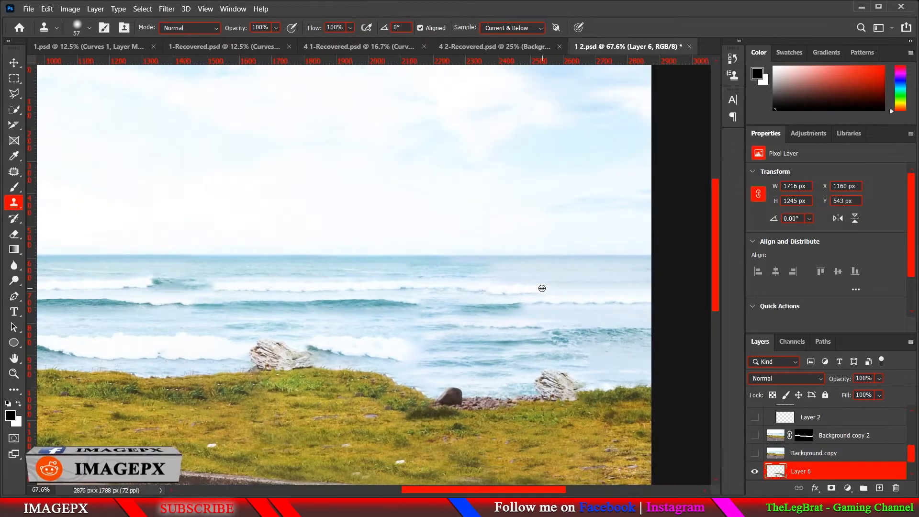
pyautogui.scroll(-1, 270, 301)
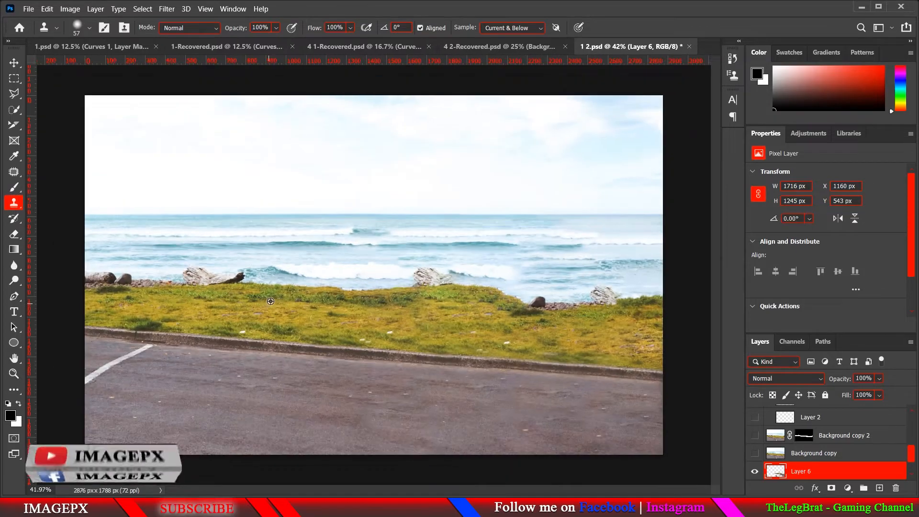
# Step: Clone wave texture over the right end of the small curling wave mid-sea with an 82 px brush and save the file
pyautogui.scroll(3, 398, 244)
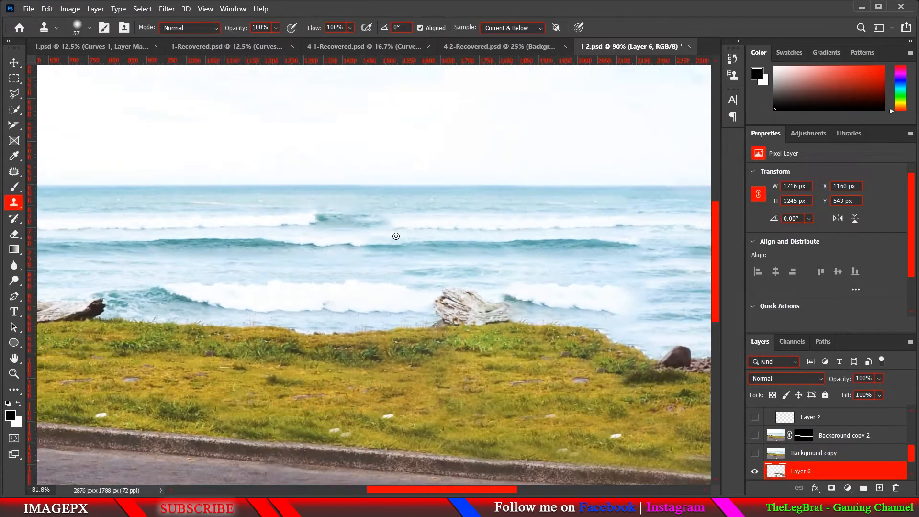
pyautogui.keyDown('alt'); pyautogui.rightClick(279, 243); pyautogui.keyUp('alt')
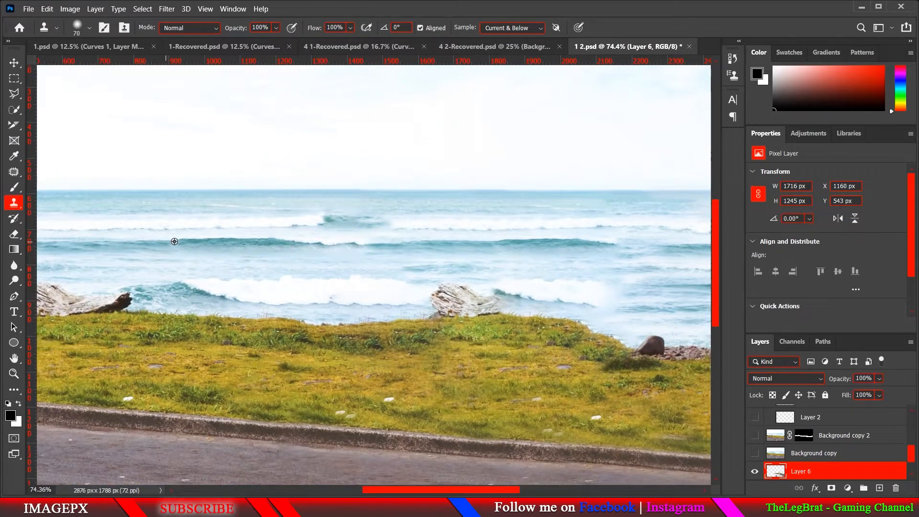
pyautogui.scroll(1, 396, 227)
pyautogui.keyDown('alt'); pyautogui.rightClick(395, 228); pyautogui.keyUp('alt')
pyautogui.moveTo(385, 226); pyautogui.dragTo(366, 228)
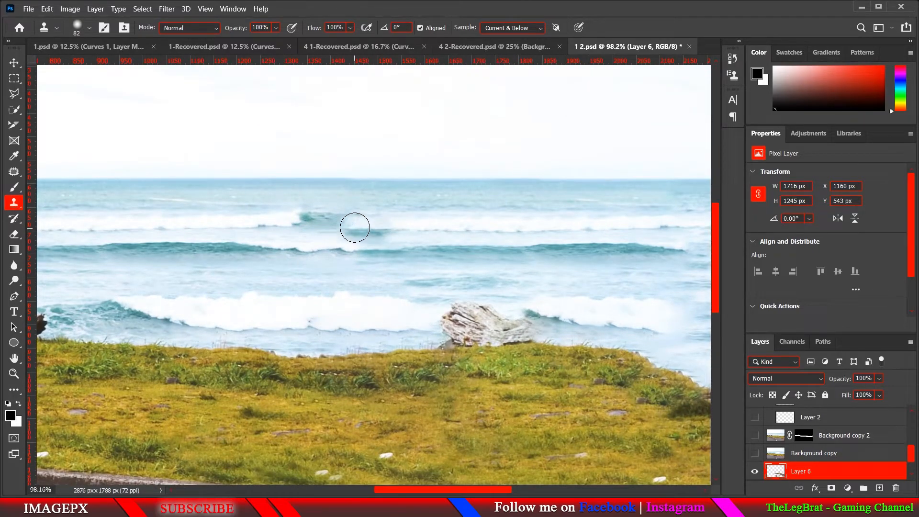
pyautogui.scroll(-2, 479, 283)
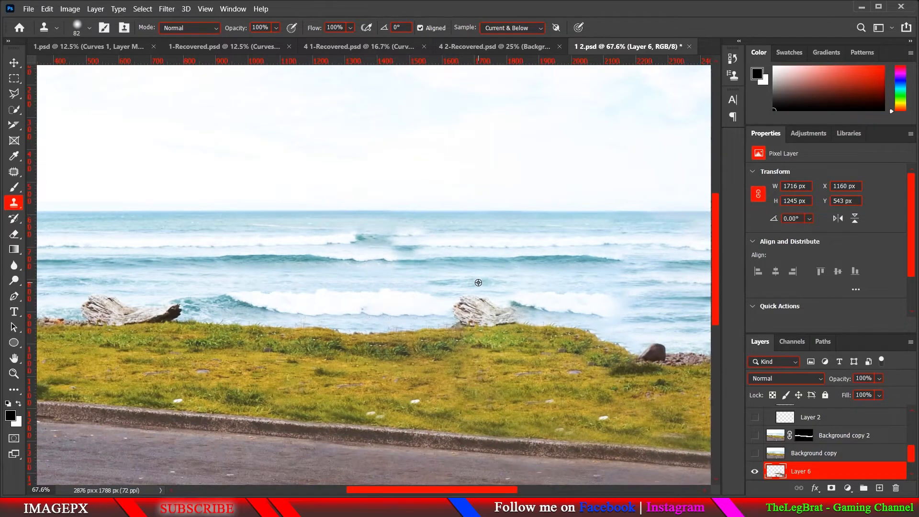
pyautogui.scroll(-1, 478, 283)
pyautogui.hotkey('ctrl', 's')
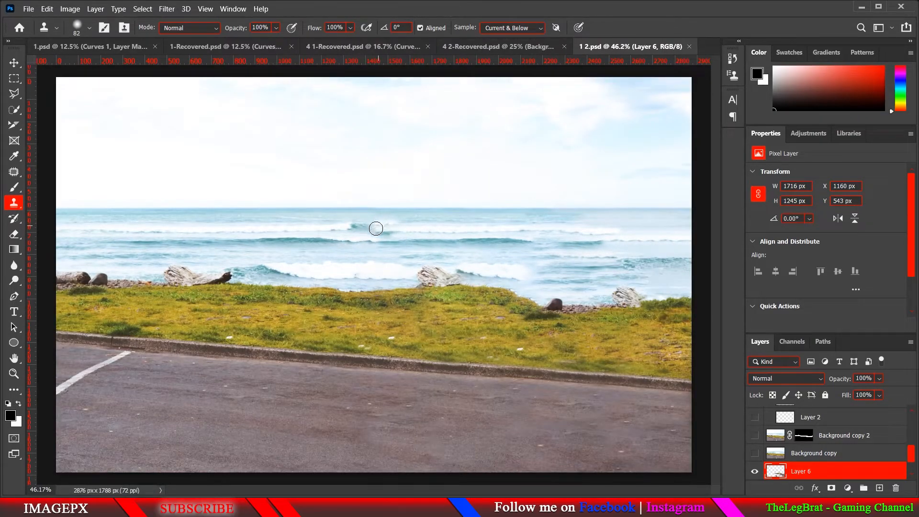
# Step: Clone the small curling wave onto the end of the extended white crest right of the seam with a 63 px brush
pyautogui.scroll(1, 361, 234)
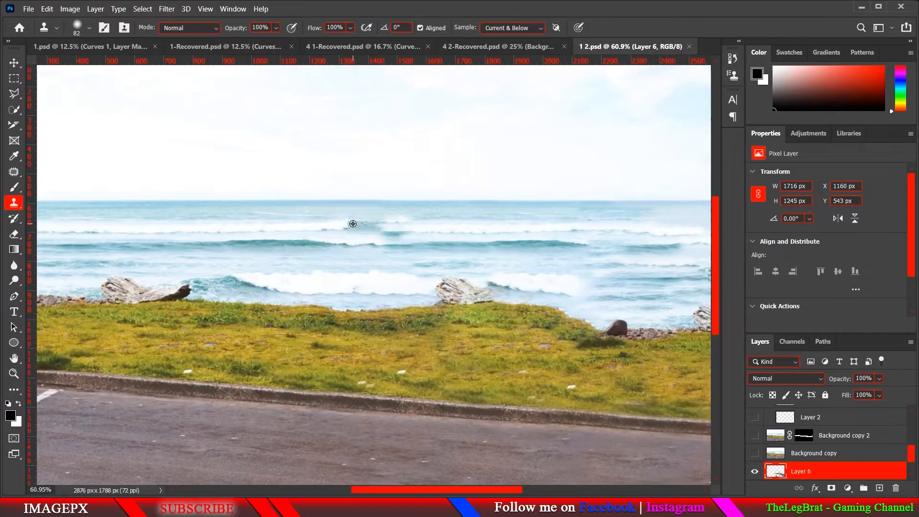
pyautogui.hscroll(5, 420, 232)
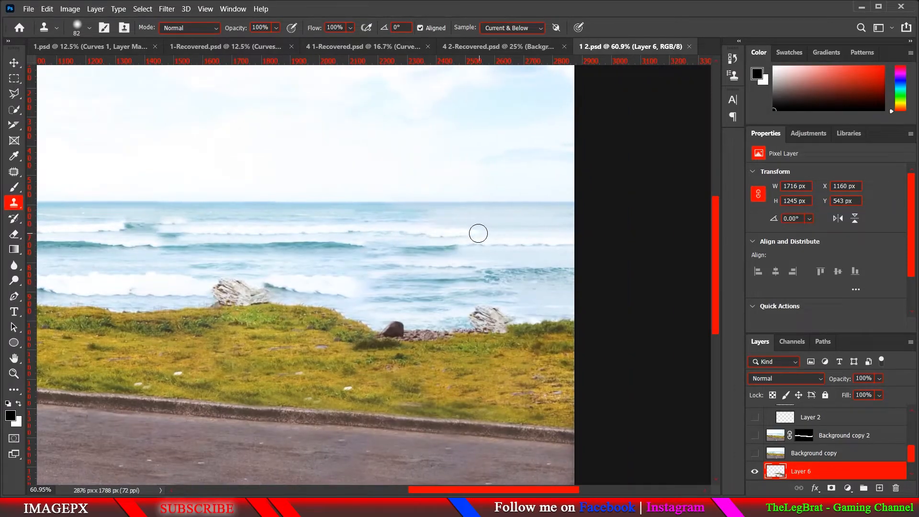
pyautogui.moveTo(481, 232); pyautogui.dragTo(490, 232)
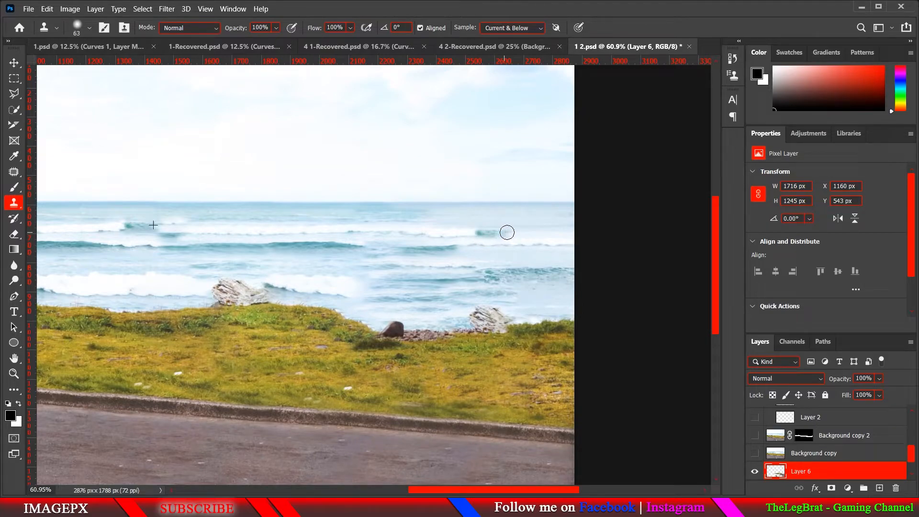
pyautogui.scroll(-4, 507, 232)
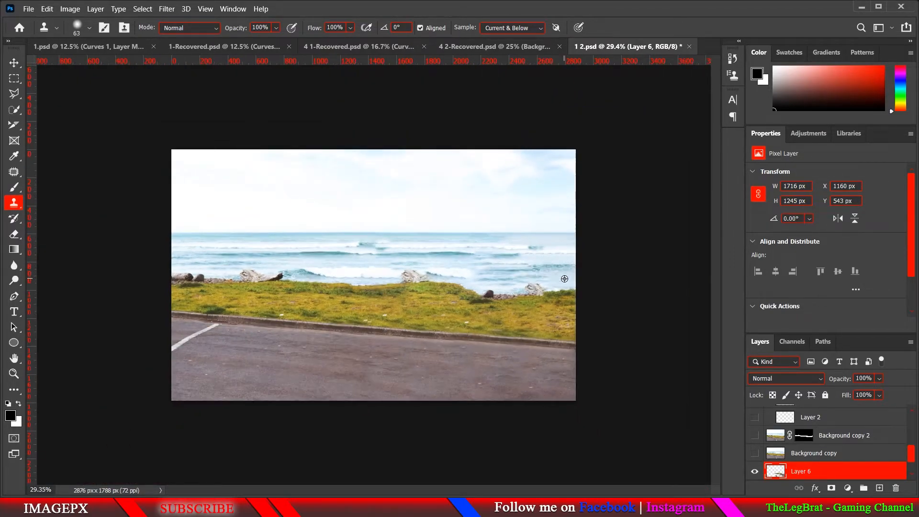
# Step: Select the Background layer and show only that layer, hiding all the retouched layers
pyautogui.scroll(1, 493, 284)
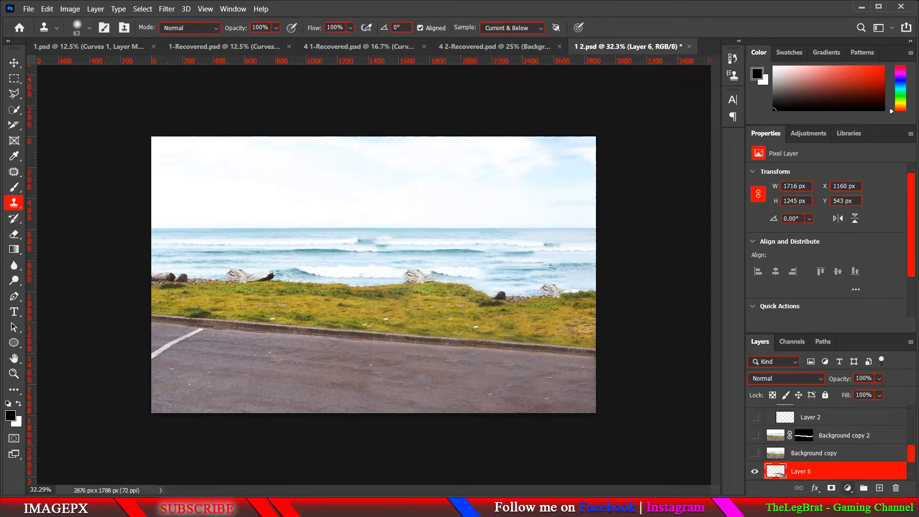
pyautogui.scroll(-2, 814, 462)
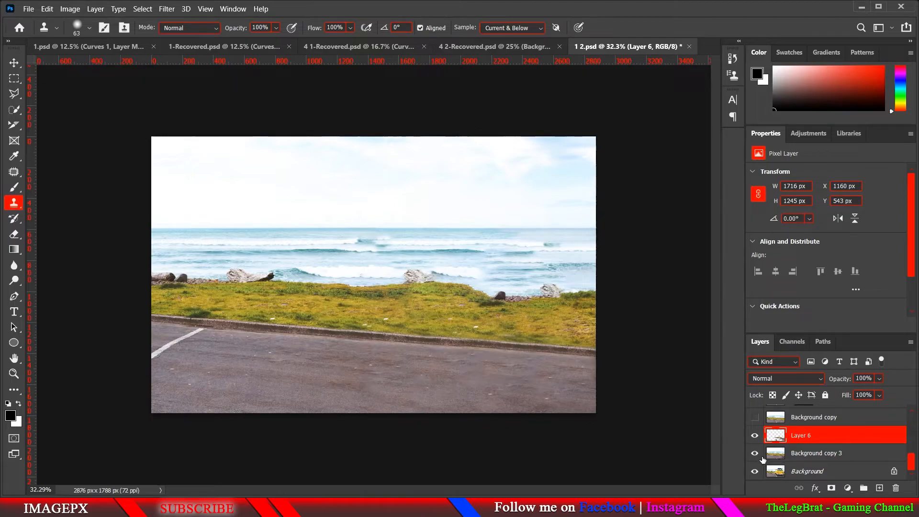
pyautogui.click(799, 471)
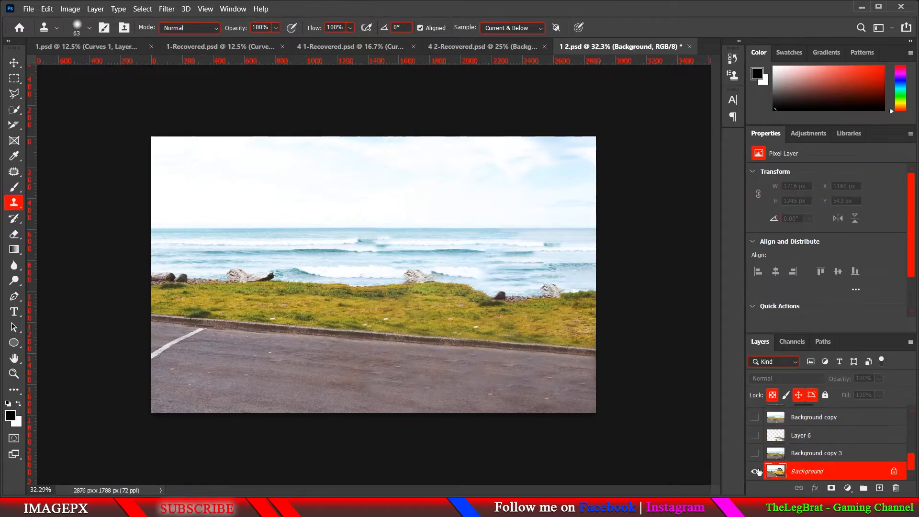
pyautogui.keyDown('alt'); pyautogui.click(755, 471); pyautogui.keyUp('alt')
# Step: Outline the white parking line beside the van's front wheel, down to the image's lower edge, with the Polygonal Lasso
pyautogui.click(16, 95)
pyautogui.scroll(8, 330, 295)
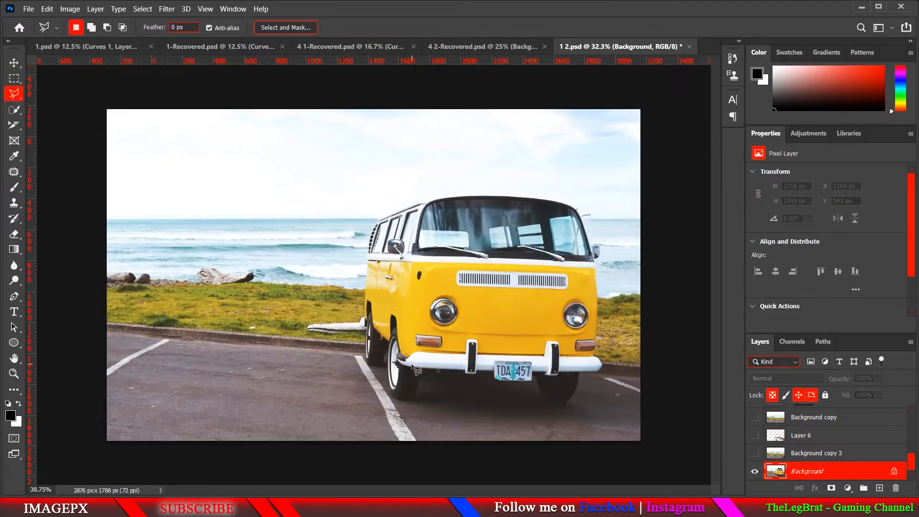
pyautogui.moveTo(373, 426); pyautogui.dragTo(330, 277)
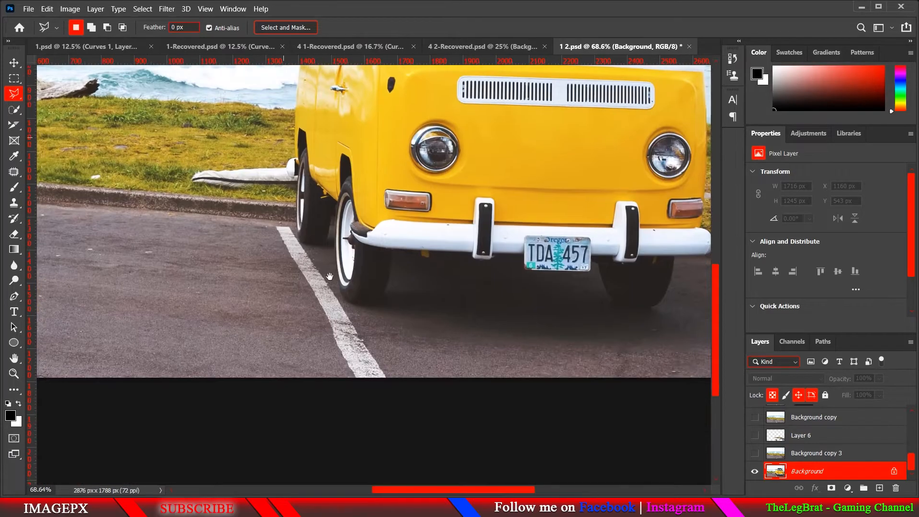
pyautogui.click(269, 227)
pyautogui.click(349, 386)
pyautogui.click(405, 386)
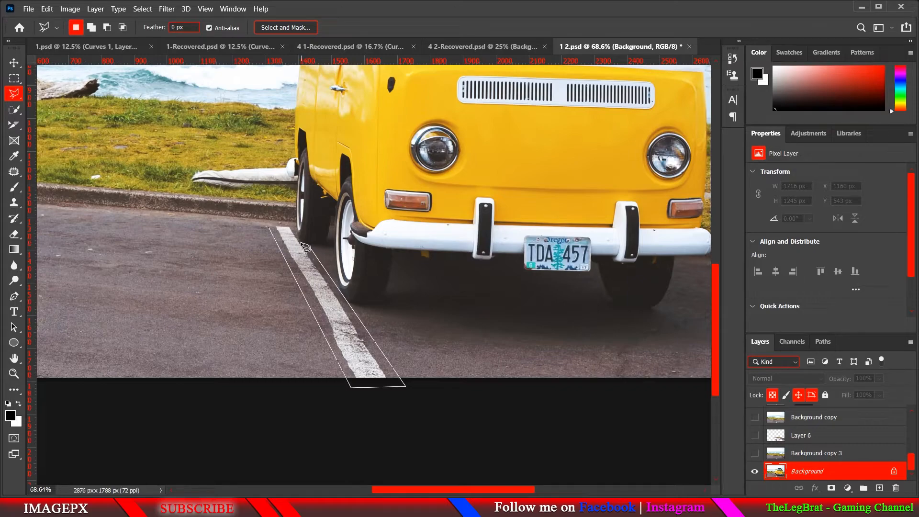
pyautogui.click(272, 228)
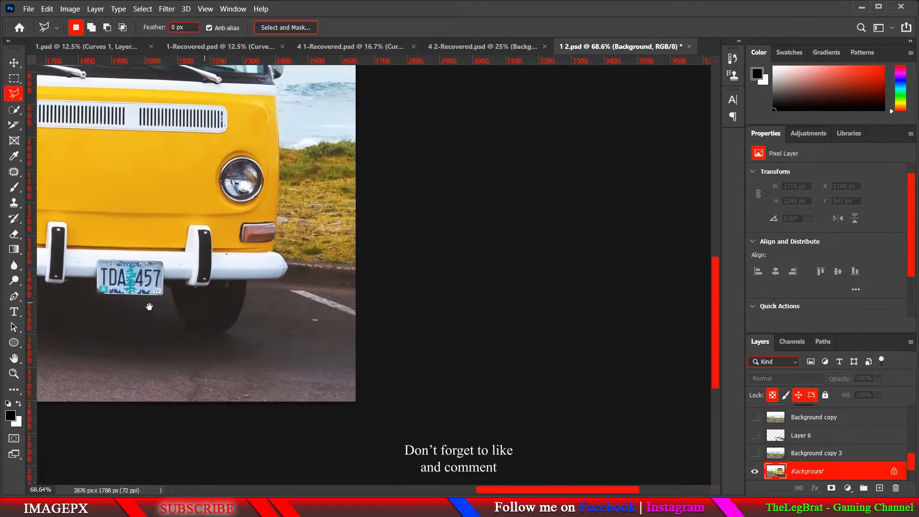
# Step: Add the short parking line at the photo's right edge to the selection and copy both lines to a new layer
pyautogui.moveTo(149, 307); pyautogui.dragTo(144, 306)
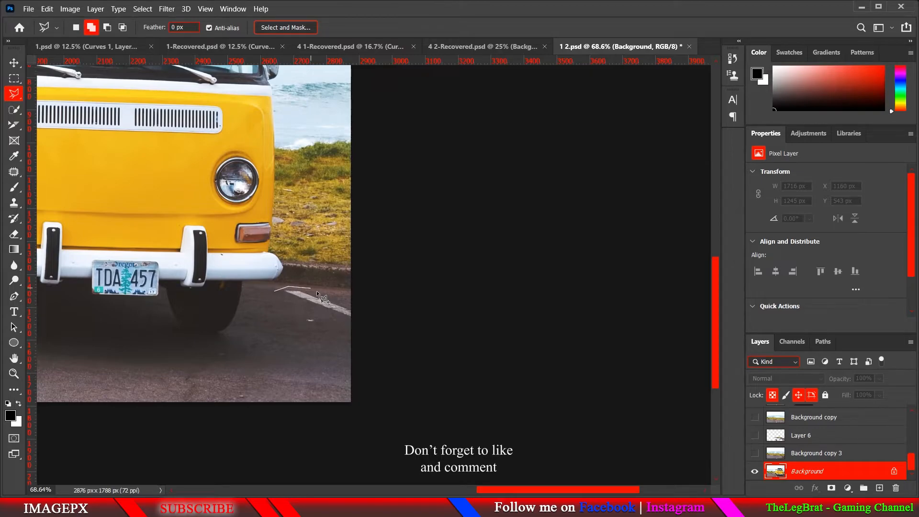
pyautogui.click(377, 314)
pyautogui.click(368, 332)
pyautogui.click(279, 293)
pyautogui.scroll(-5, 542, 390)
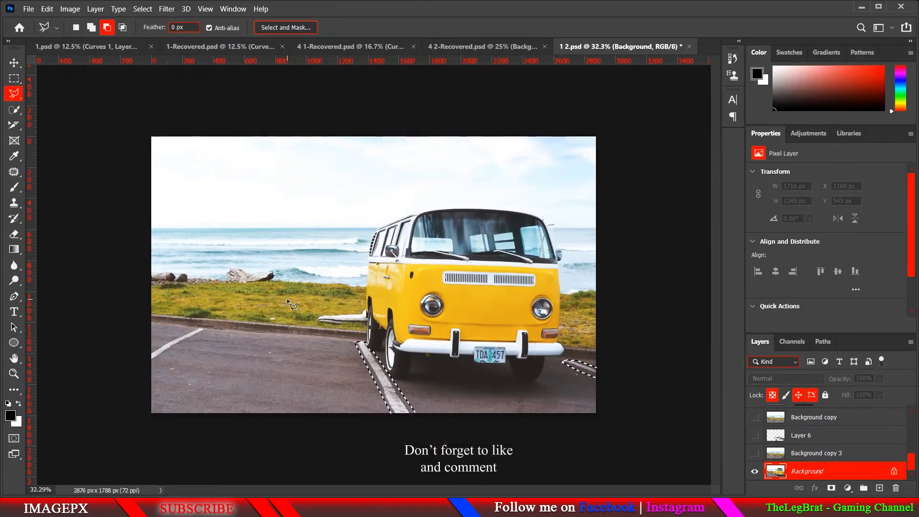
pyautogui.hotkey('ctrl', 'j')
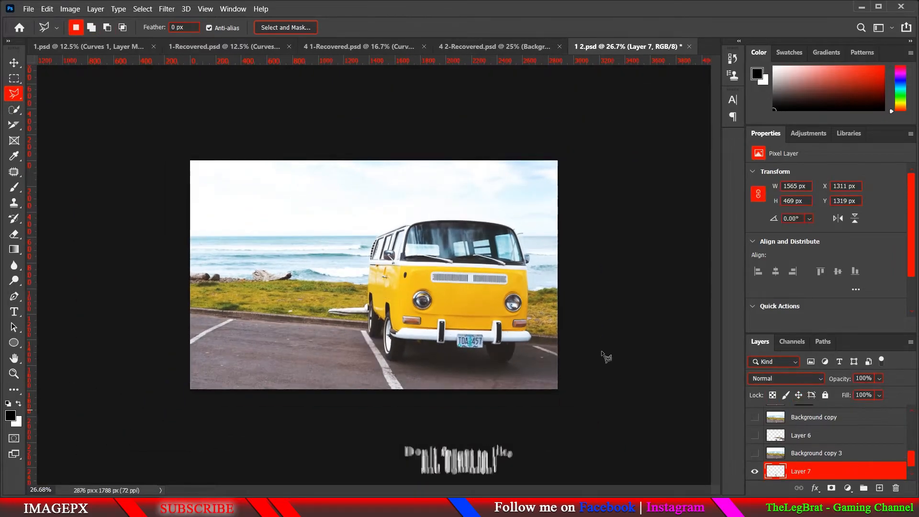
# Step: Make Background copy 3 and Layer 6 visible again and move Layer 7 above Layer 6
pyautogui.click(19, 64)
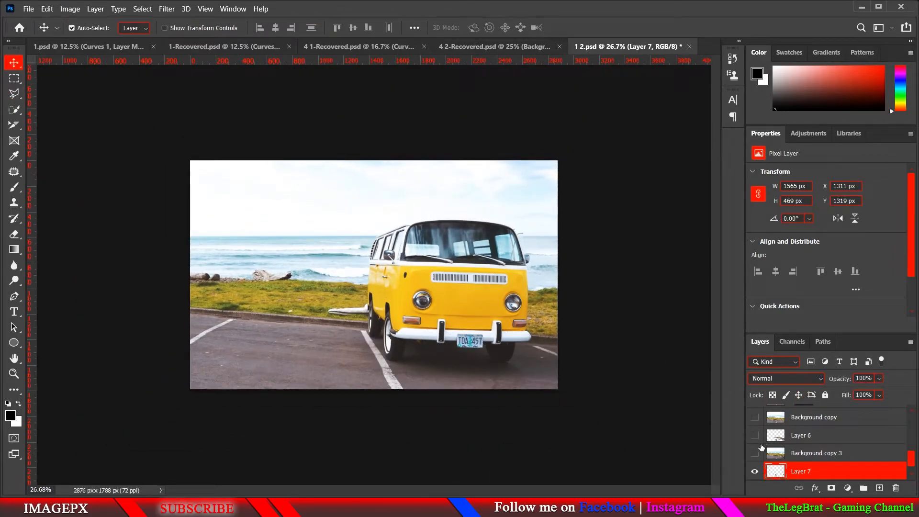
pyautogui.click(755, 453)
pyautogui.click(755, 435)
pyautogui.moveTo(818, 472); pyautogui.dragTo(815, 432)
pyautogui.scroll(-3, 452, 381)
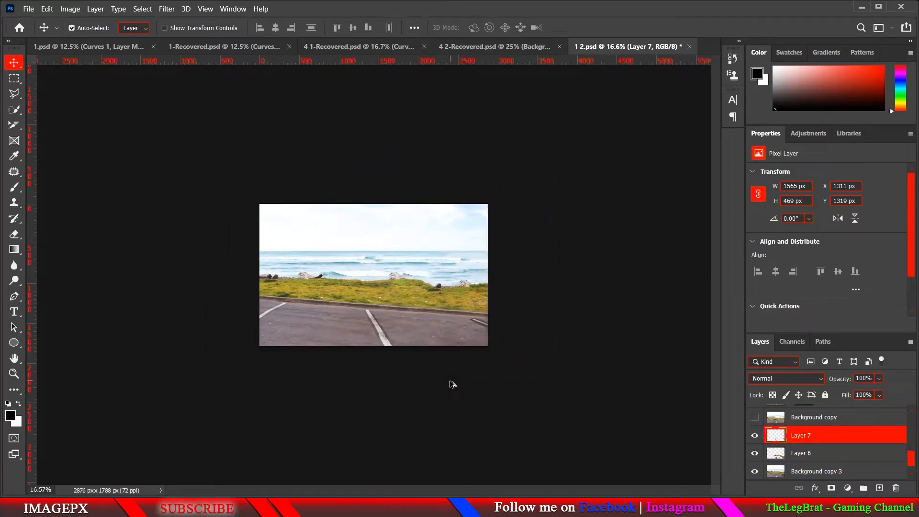
pyautogui.scroll(2, 451, 381)
# Step: Add a Curves adjustment clipped to Layer 7, lifting the shadows strongly and holding back the highlights to match the asphalt
pyautogui.click(851, 487)
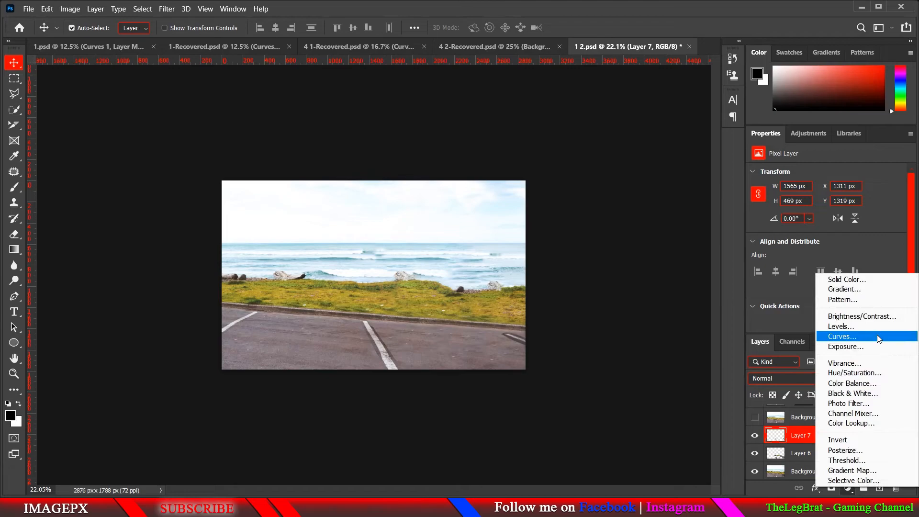
pyautogui.click(838, 334)
pyautogui.keyDown('alt'); pyautogui.click(835, 440); pyautogui.keyUp('alt')
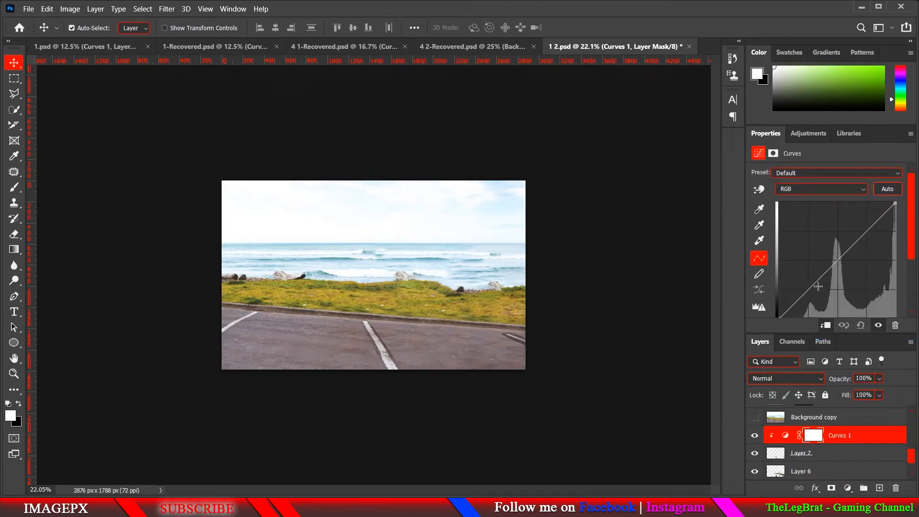
pyautogui.moveTo(817, 282); pyautogui.dragTo(793, 291)
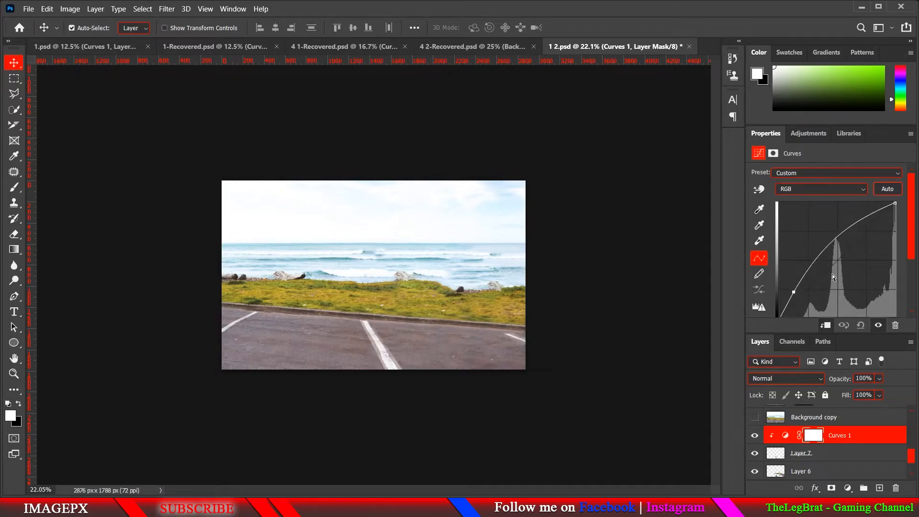
pyautogui.moveTo(850, 231)
pyautogui.mouseDown()
pyautogui.moveTo(862, 243)
pyautogui.moveTo(860, 230)
pyautogui.mouseUp()
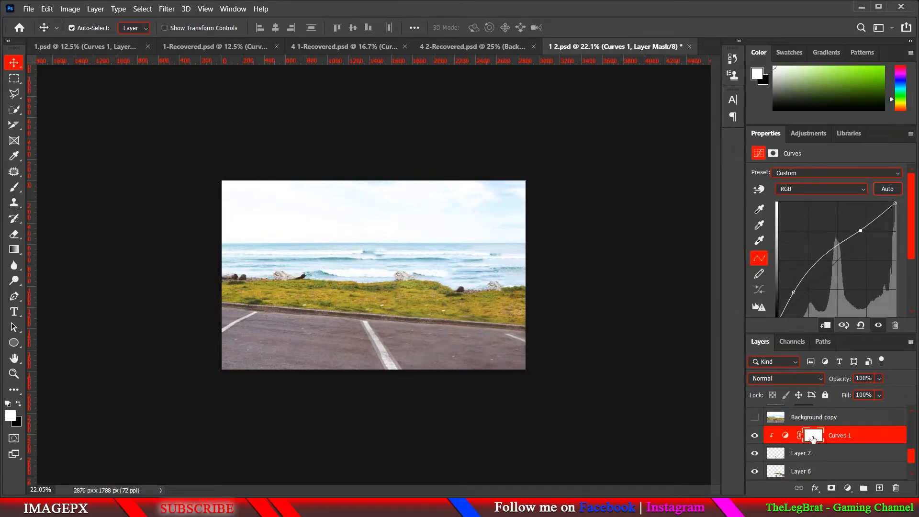
# Step: Add a layer mask to Layer 7 and ready a black 78 px brush at the central parking line
pyautogui.click(811, 453)
pyautogui.click(831, 487)
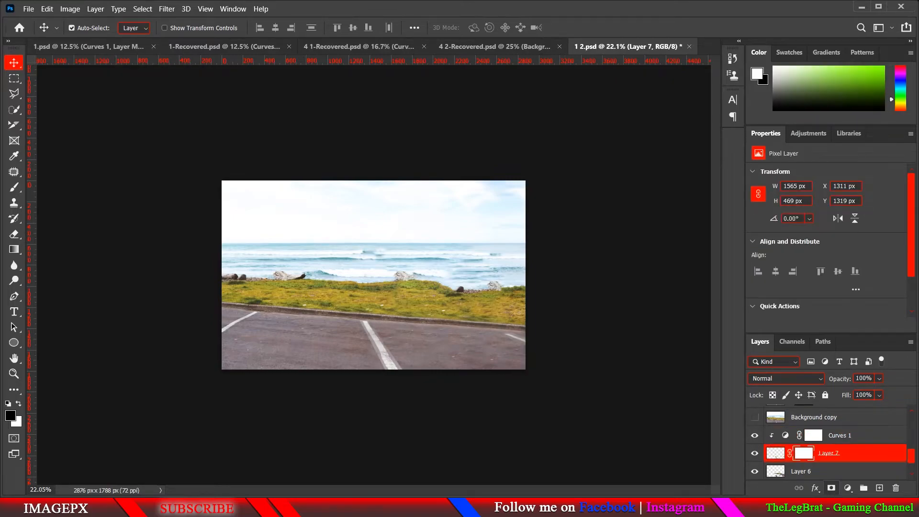
pyautogui.click(13, 187)
pyautogui.scroll(5, 363, 335)
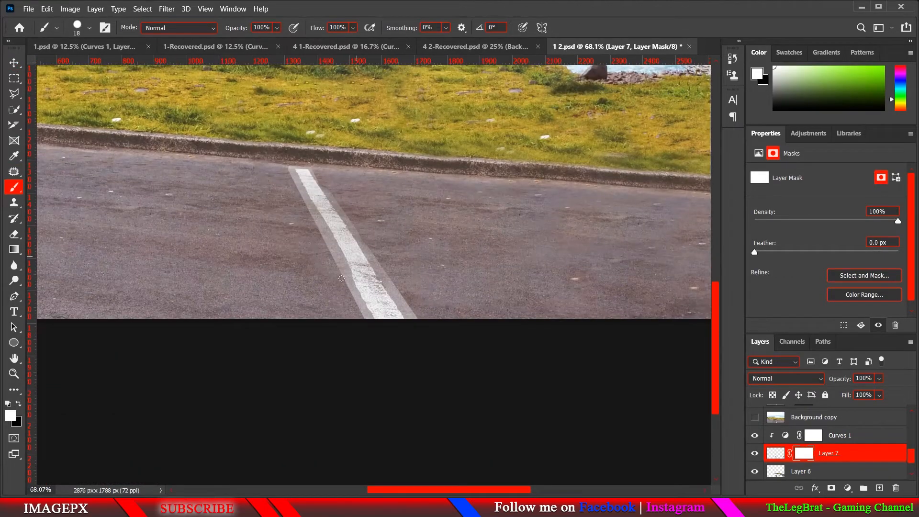
pyautogui.moveTo(341, 278); pyautogui.dragTo(364, 278)
pyautogui.press('x')
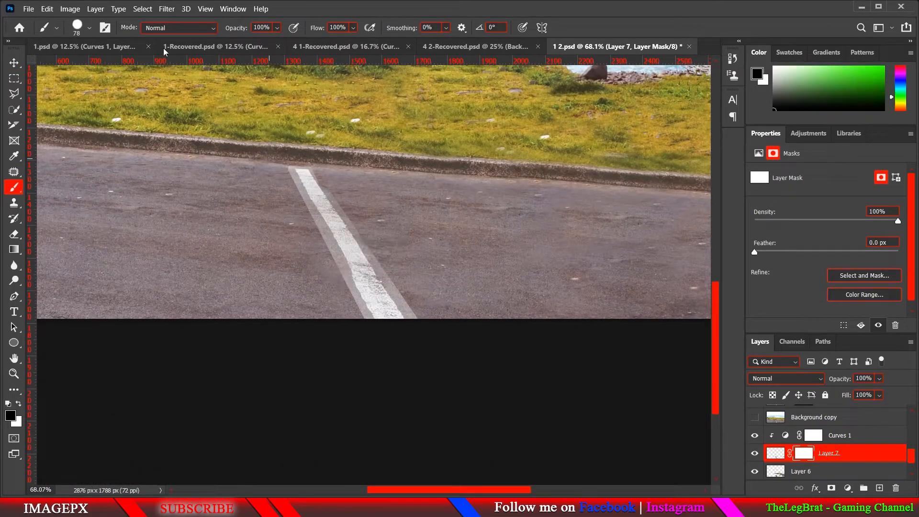
# Step: Switch the brush to the Soft Round preset and set its flow to 64%
pyautogui.click(91, 30)
pyautogui.click(103, 28)
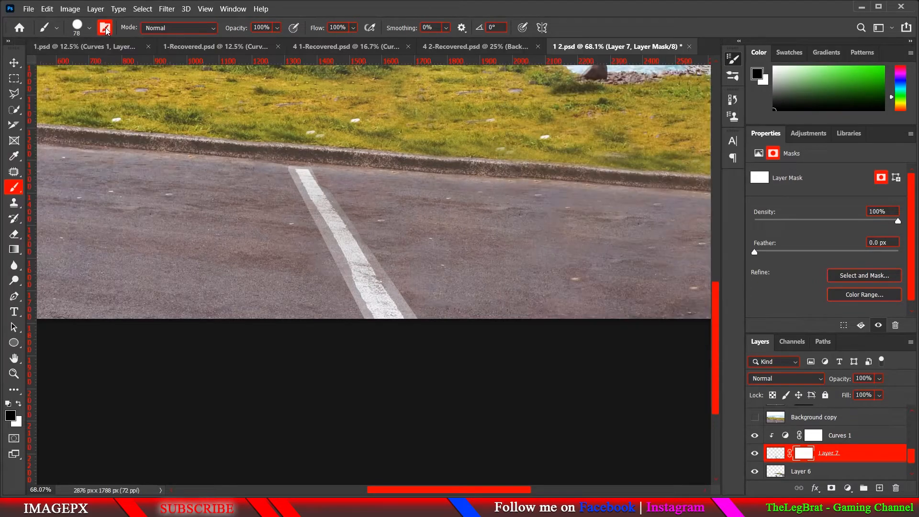
pyautogui.click(89, 27)
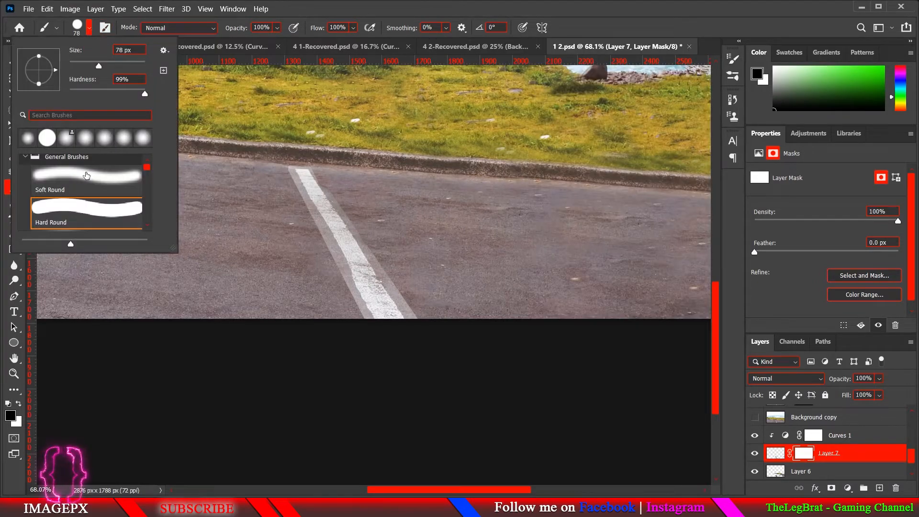
pyautogui.doubleClick(72, 185)
pyautogui.moveTo(317, 34); pyautogui.dragTo(297, 33)
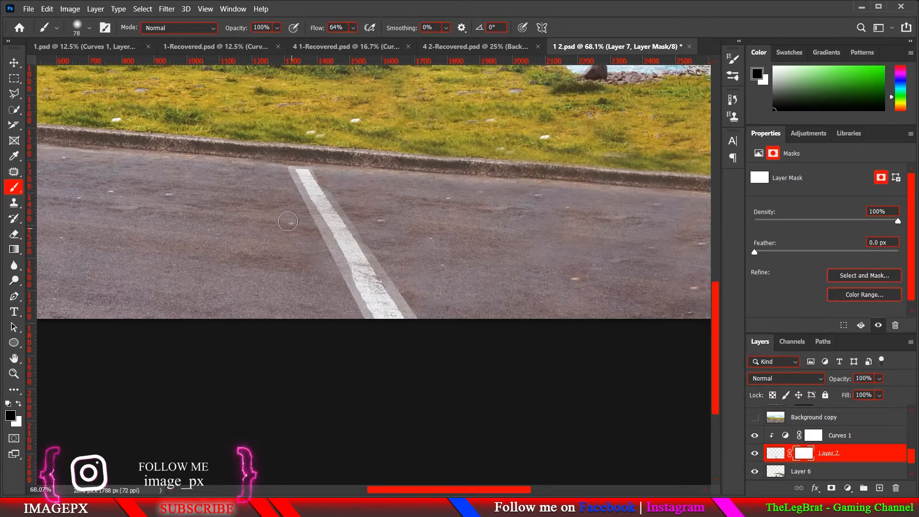
# Step: Mask out the lighter asphalt fringe on both sides of the central parking line, reducing the soft brush to 41 px
pyautogui.moveTo(285, 213)
pyautogui.mouseDown()
pyautogui.moveTo(287, 173)
pyautogui.moveTo(359, 320)
pyautogui.mouseUp()
pyautogui.moveTo(415, 315); pyautogui.dragTo(381, 263)
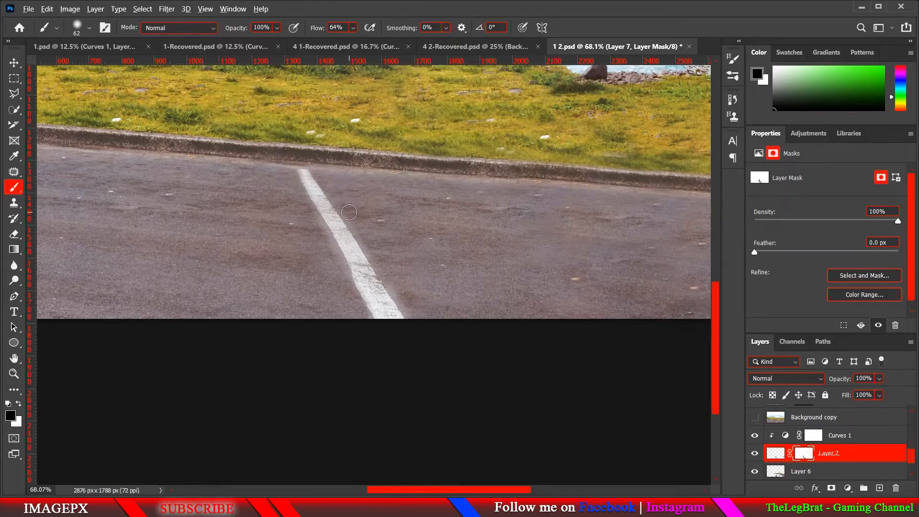
pyautogui.keyDown('alt'); pyautogui.moveTo(349, 214); pyautogui.dragTo(348, 213); pyautogui.keyUp('alt')
pyautogui.scroll(3, 348, 214)
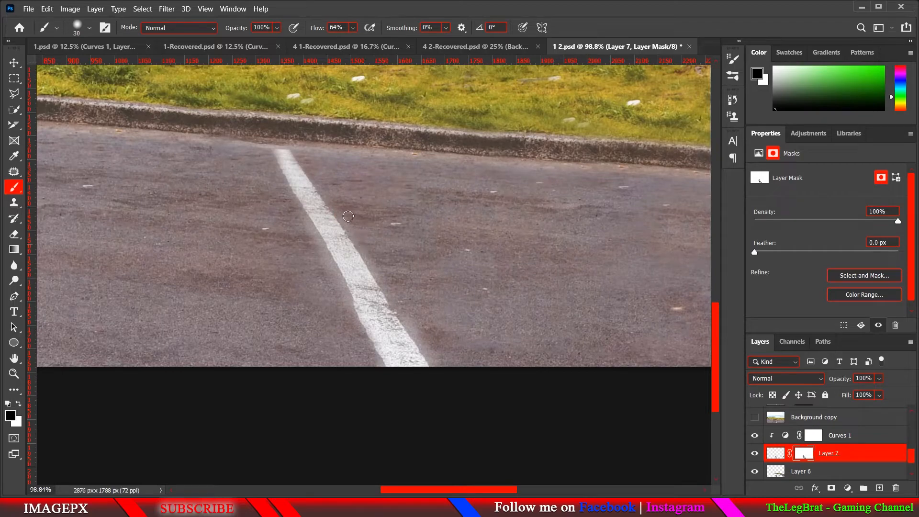
pyautogui.keyDown('alt'); pyautogui.moveTo(326, 263); pyautogui.dragTo(331, 262); pyautogui.keyUp('alt')
pyautogui.scroll(-8, 350, 269)
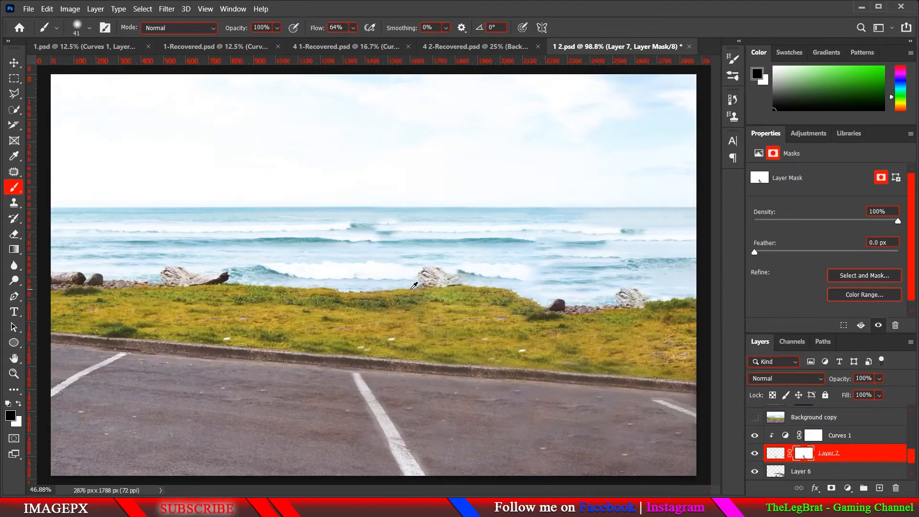
# Step: Mask out the mismatched asphalt around the short parking line at the photo's right edge with the 41 px brush
pyautogui.scroll(3, 487, 347)
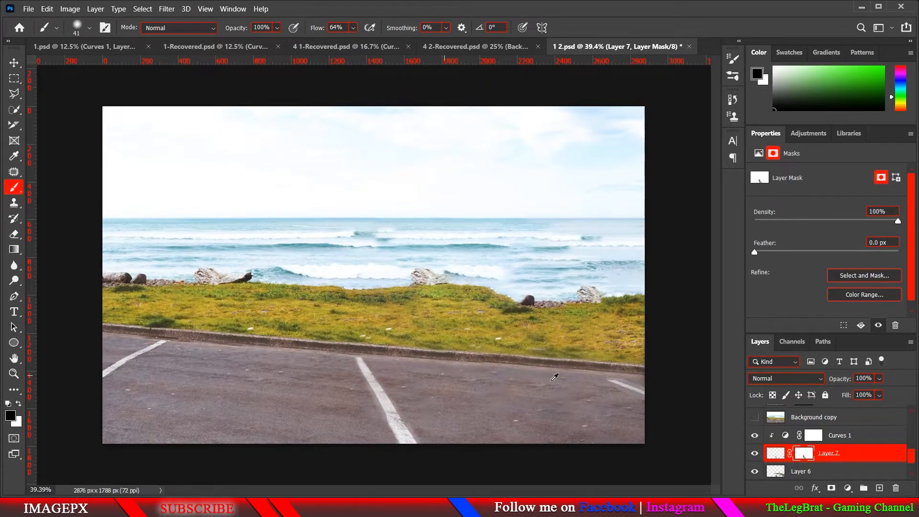
pyautogui.scroll(5, 555, 377)
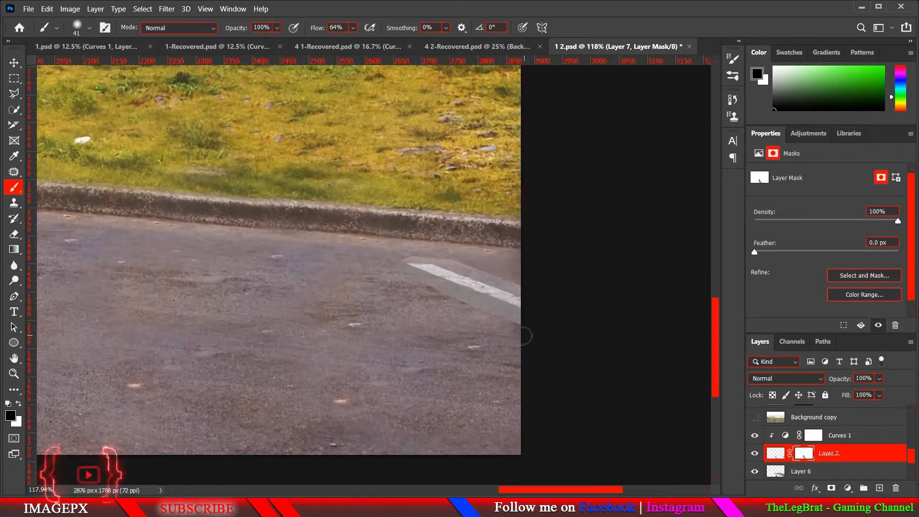
pyautogui.moveTo(522, 324)
pyautogui.mouseDown()
pyautogui.moveTo(379, 264)
pyautogui.moveTo(403, 275)
pyautogui.moveTo(393, 257)
pyautogui.moveTo(456, 258)
pyautogui.moveTo(535, 295)
pyautogui.moveTo(515, 284)
pyautogui.mouseUp()
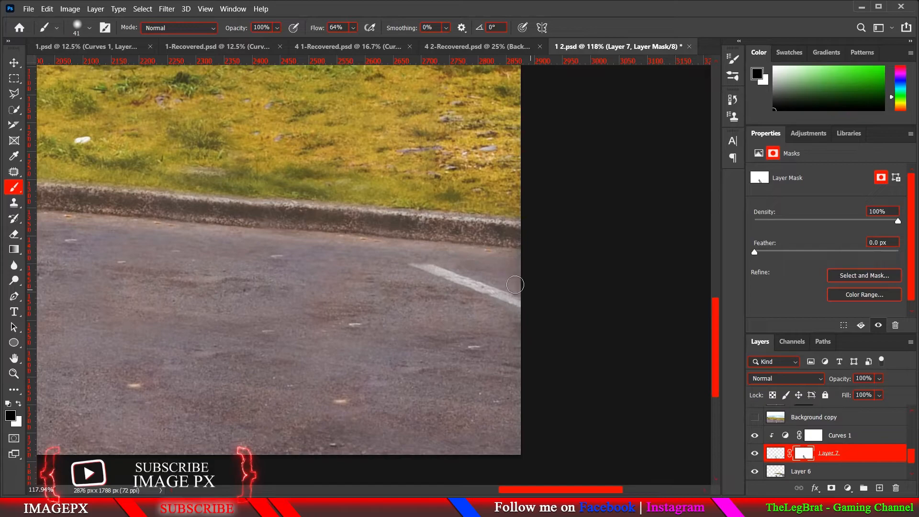
pyautogui.scroll(-5, 515, 287)
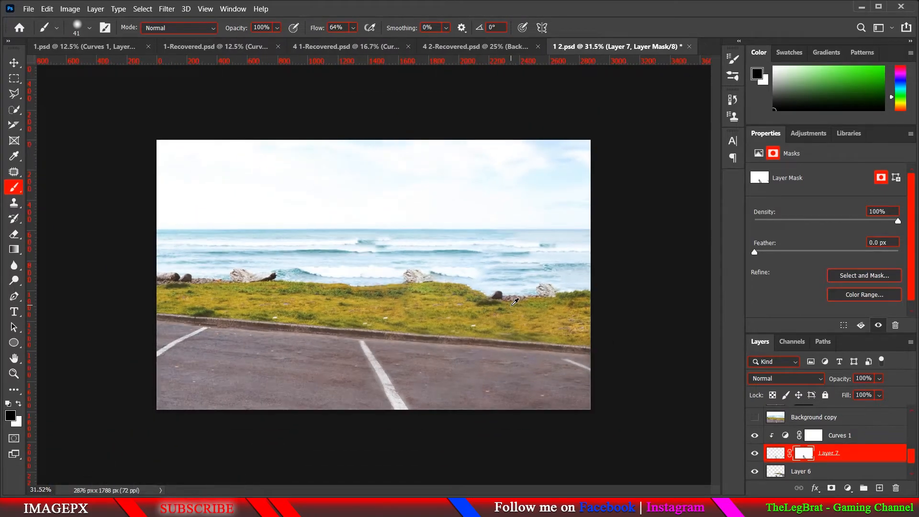
pyautogui.scroll(-2, 515, 301)
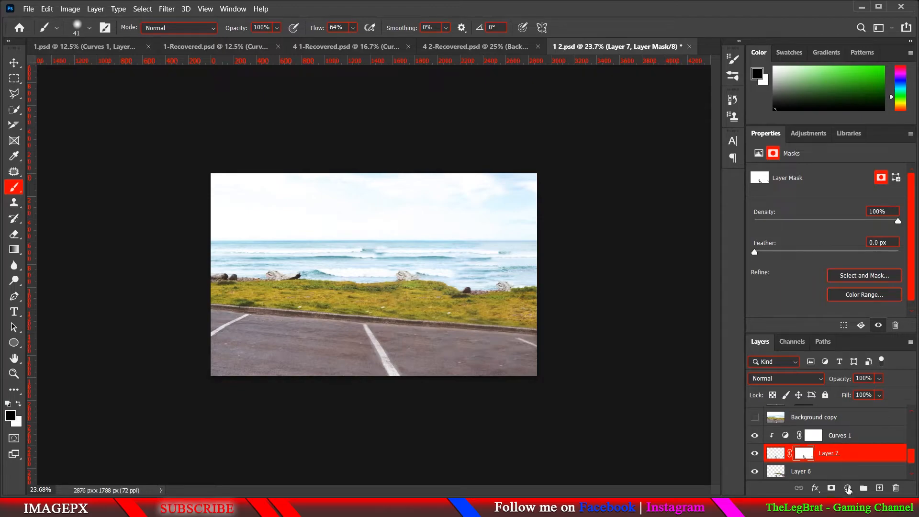
pyautogui.click(848, 488)
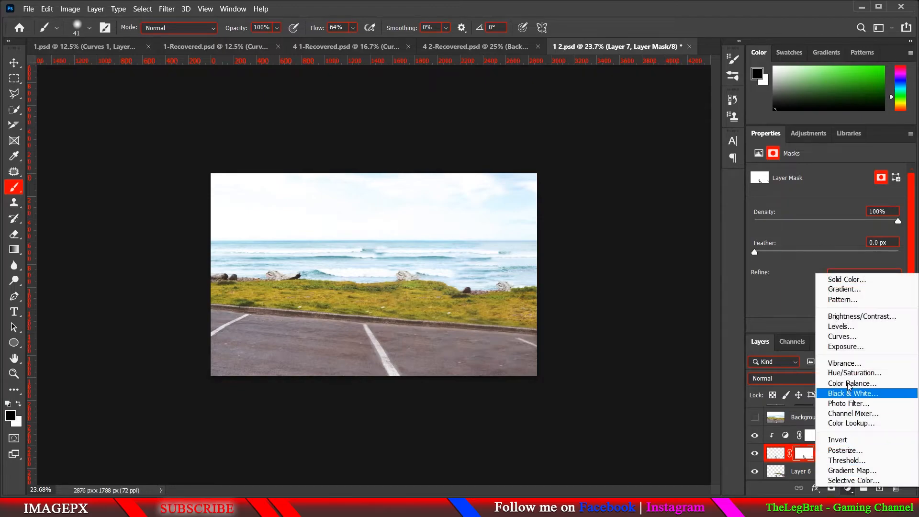
pyautogui.click(13, 69)
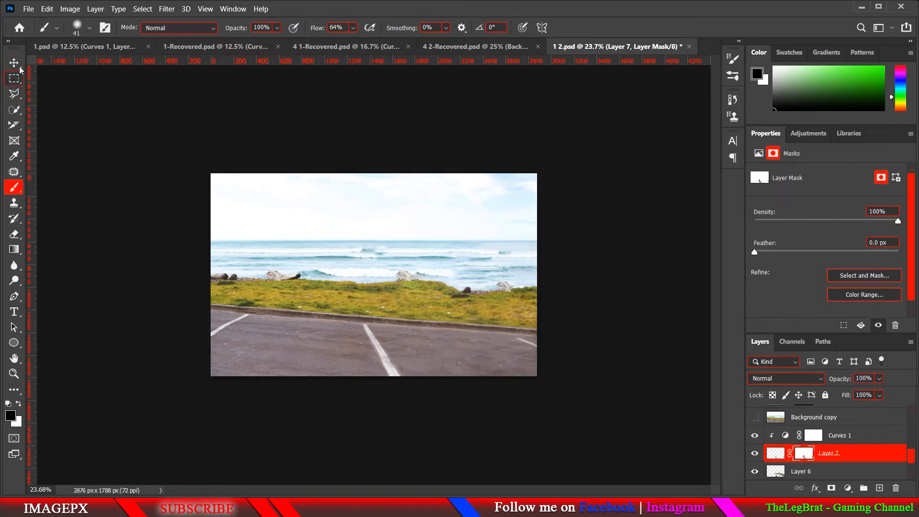
pyautogui.press('v')
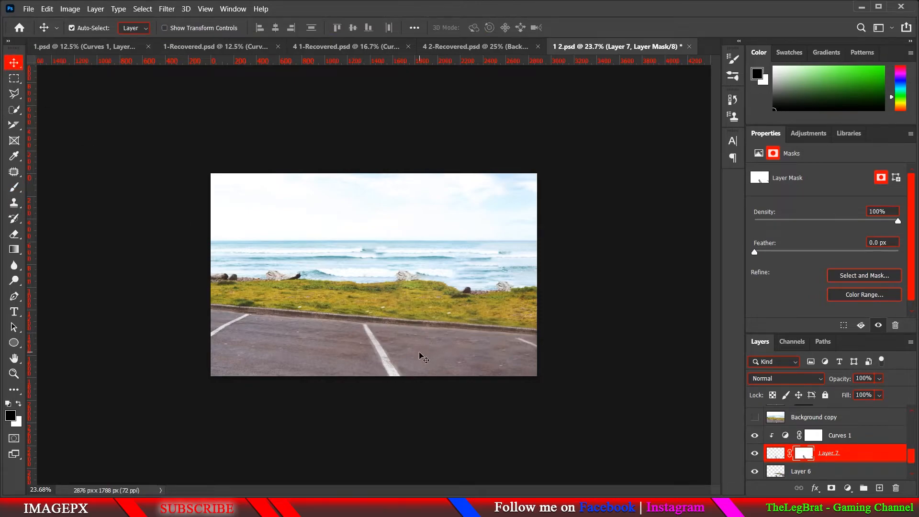
pyautogui.scroll(10, 426, 299)
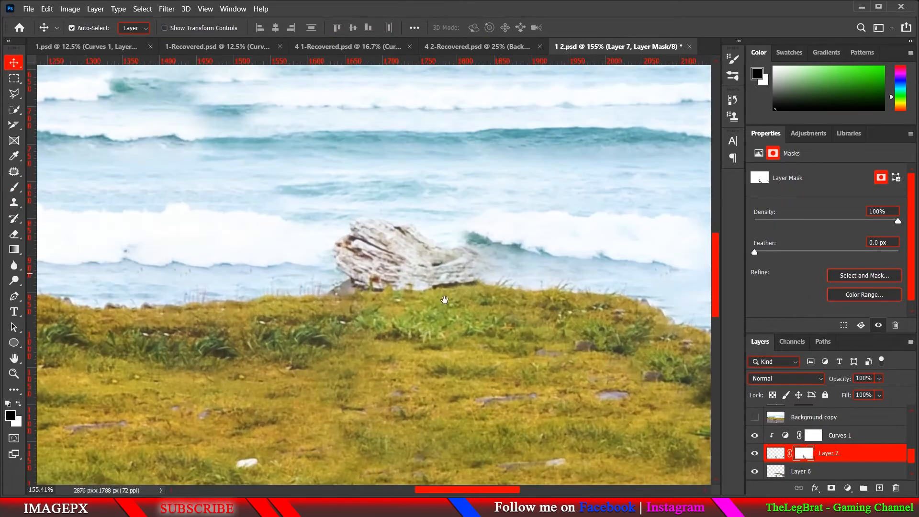
pyautogui.moveTo(445, 300); pyautogui.dragTo(333, 352)
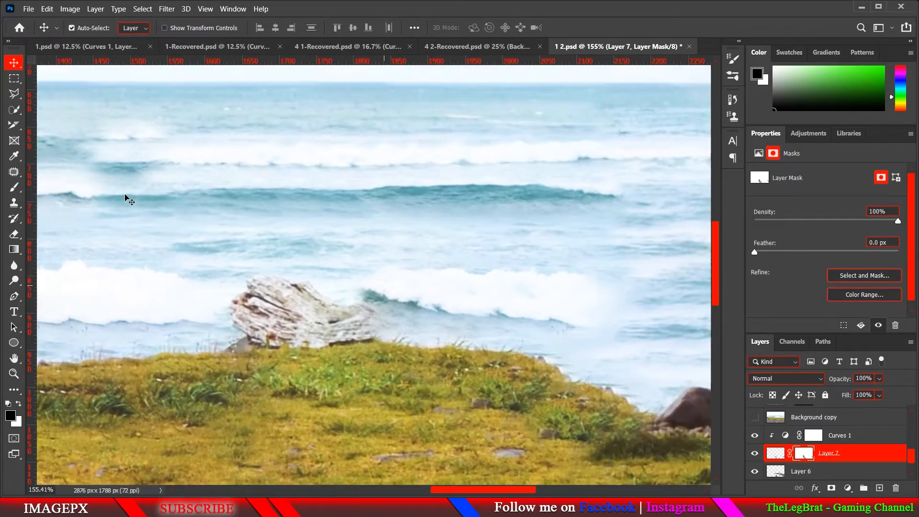
# Step: Outline the driftwood stump near the photo's right edge with the Polygonal Lasso and copy it from Background copy 3 to a new layer
pyautogui.click(14, 202)
pyautogui.scroll(-3, 320, 337)
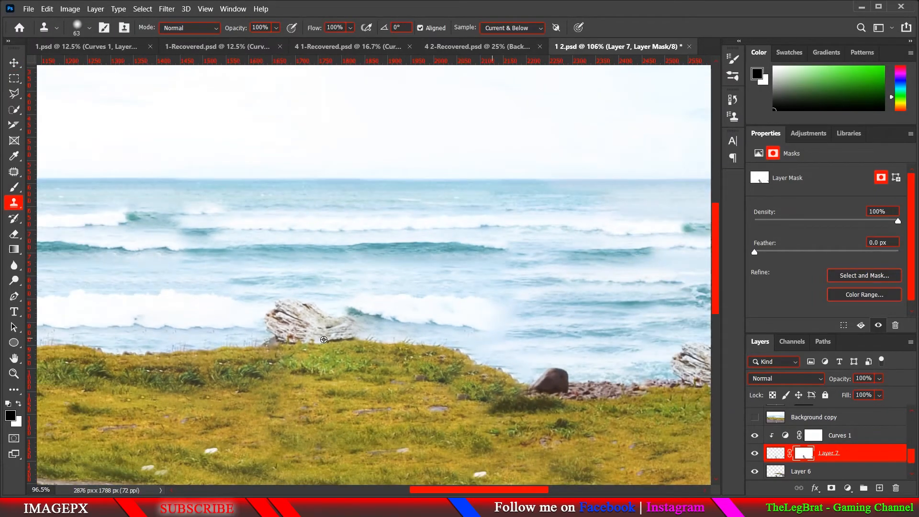
pyautogui.click(833, 471)
pyautogui.scroll(-4, 482, 379)
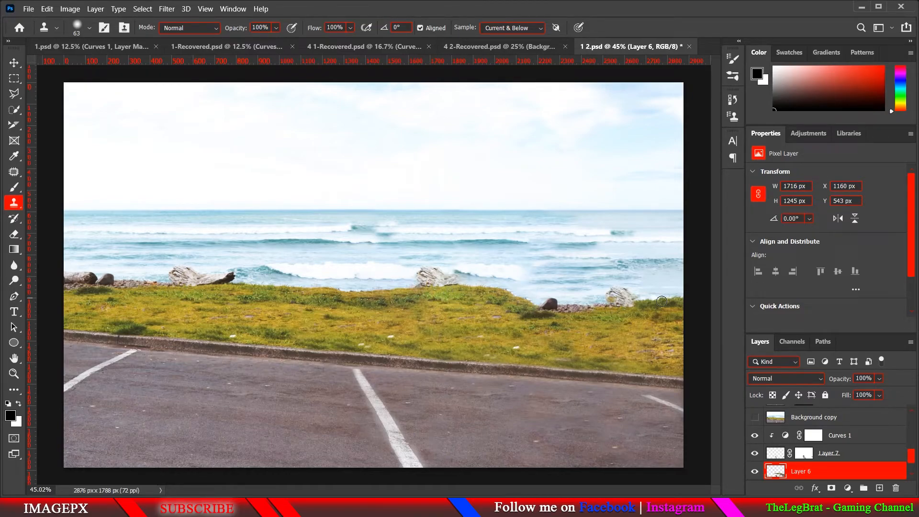
pyautogui.press('l')
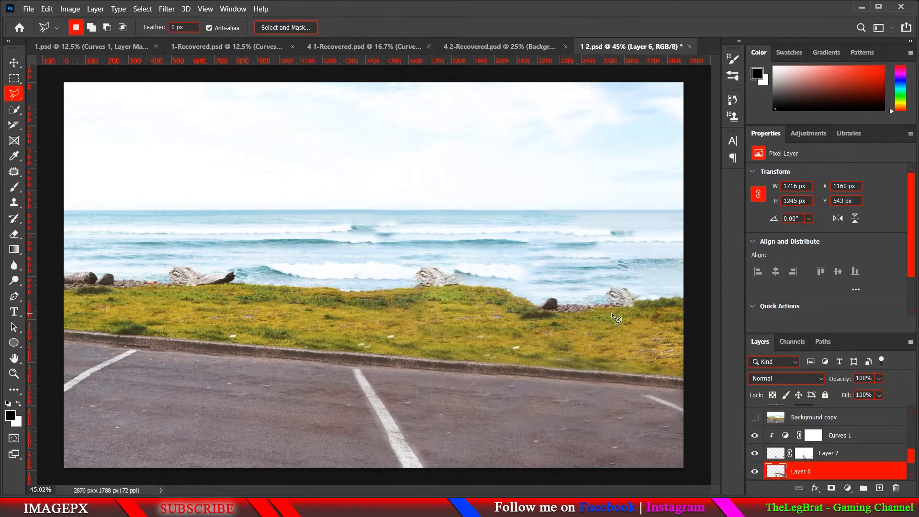
pyautogui.moveTo(785, 430); pyautogui.dragTo(859, 468)
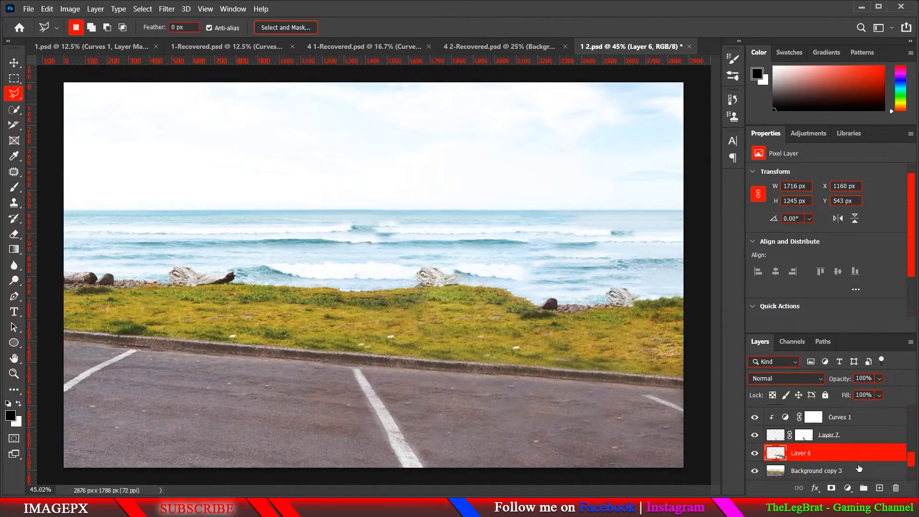
pyautogui.scroll(-1, 853, 465)
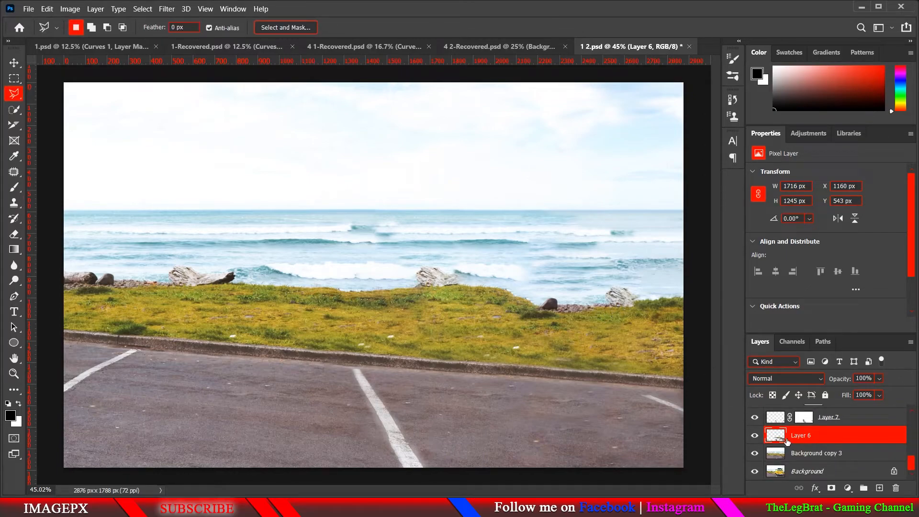
pyautogui.click(771, 449)
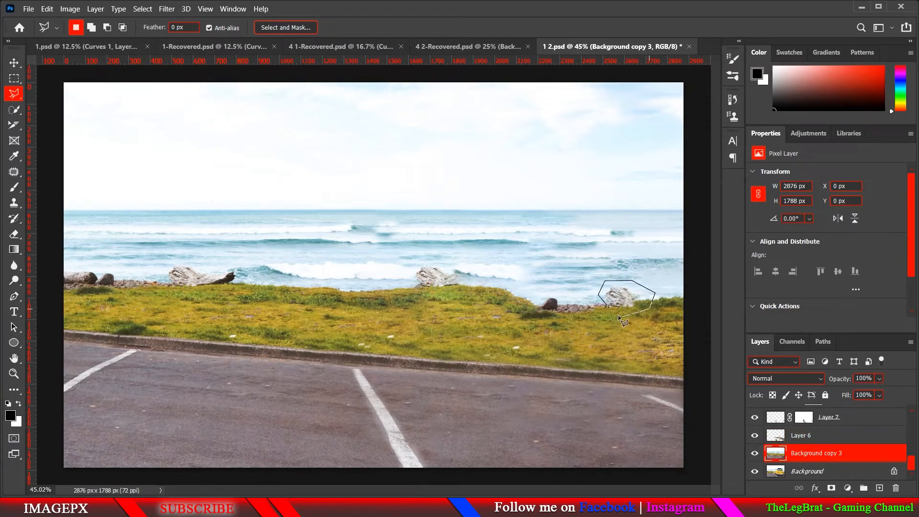
pyautogui.click(612, 311)
pyautogui.hotkey('ctrl', 'j')
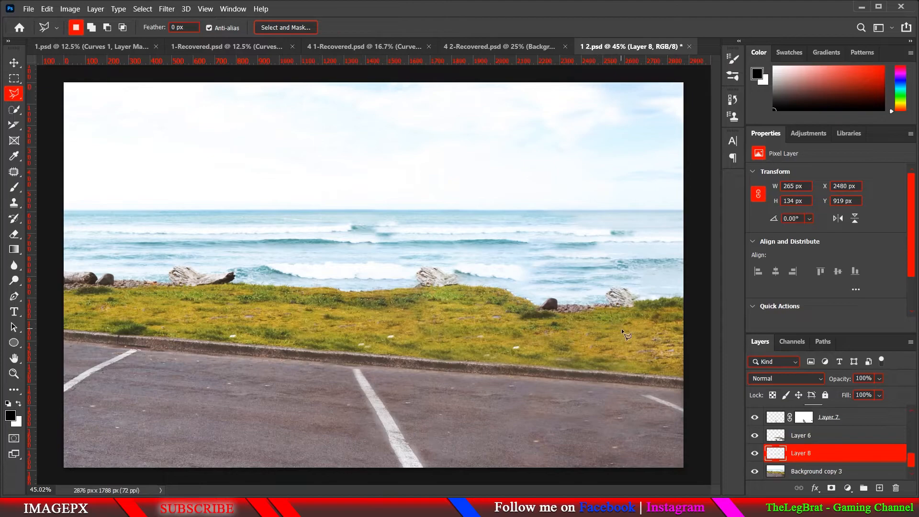
# Step: Rotate the copied driftwood stump 35.47° clockwise and move it slightly down onto the edge of the grass
pyautogui.click(21, 64)
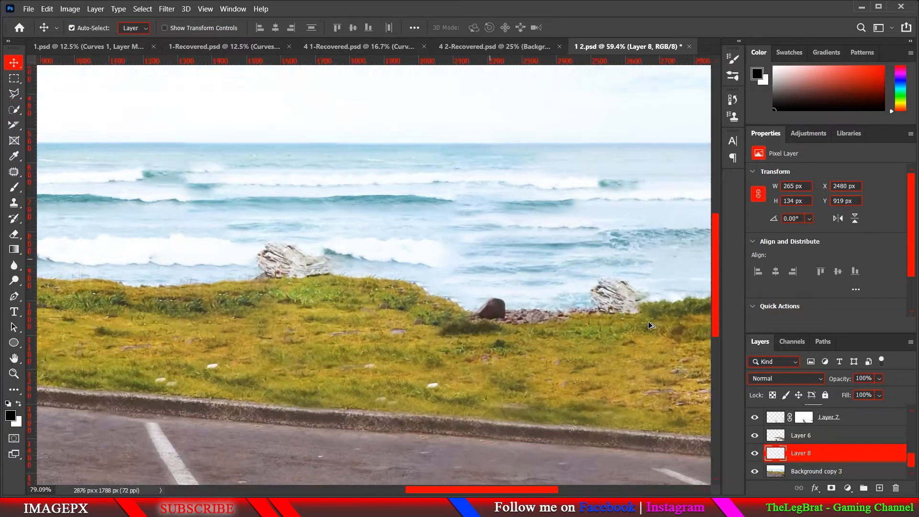
pyautogui.scroll(3, 605, 299)
pyautogui.hotkey('ctrl', 't')
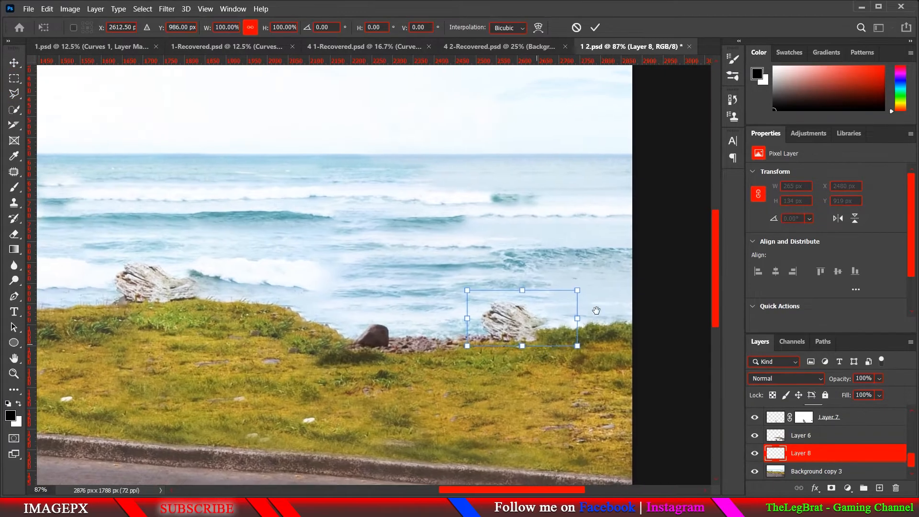
pyautogui.moveTo(617, 286); pyautogui.dragTo(619, 351)
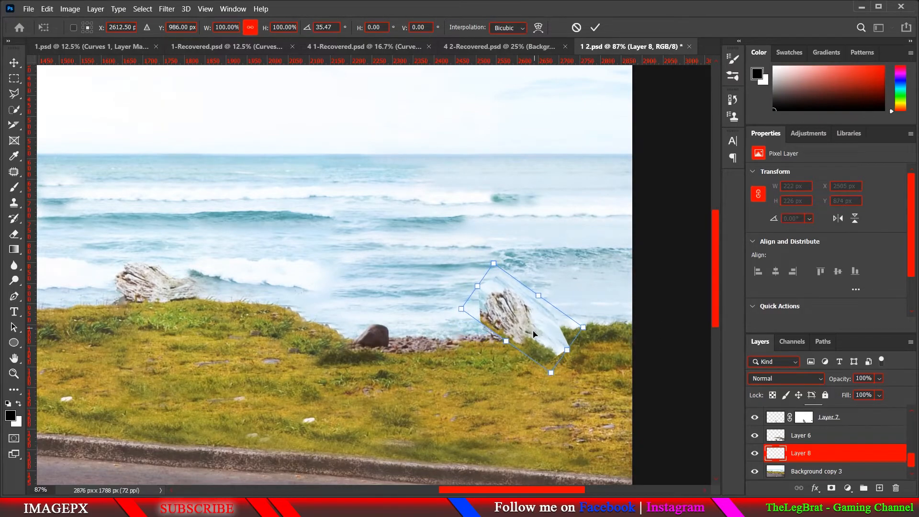
pyautogui.moveTo(535, 331); pyautogui.dragTo(535, 350)
pyautogui.scroll(-10, 535, 349)
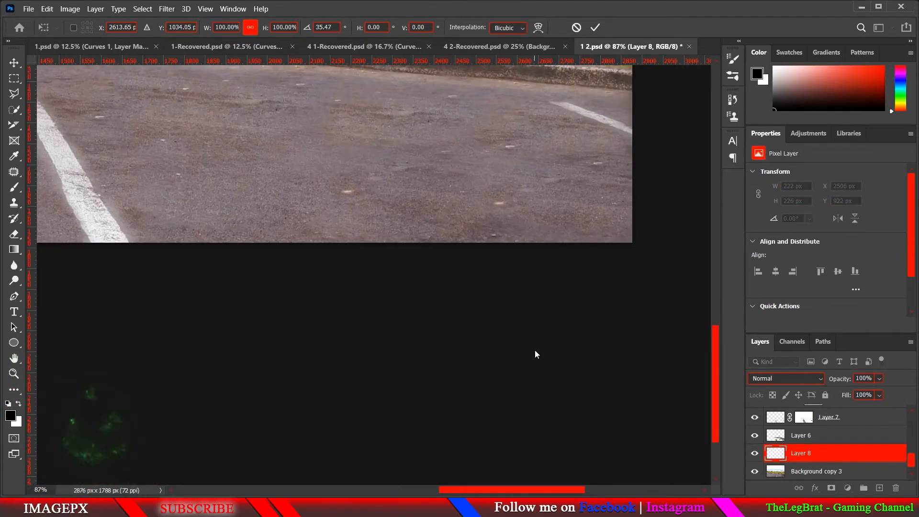
pyautogui.scroll(10, 535, 354)
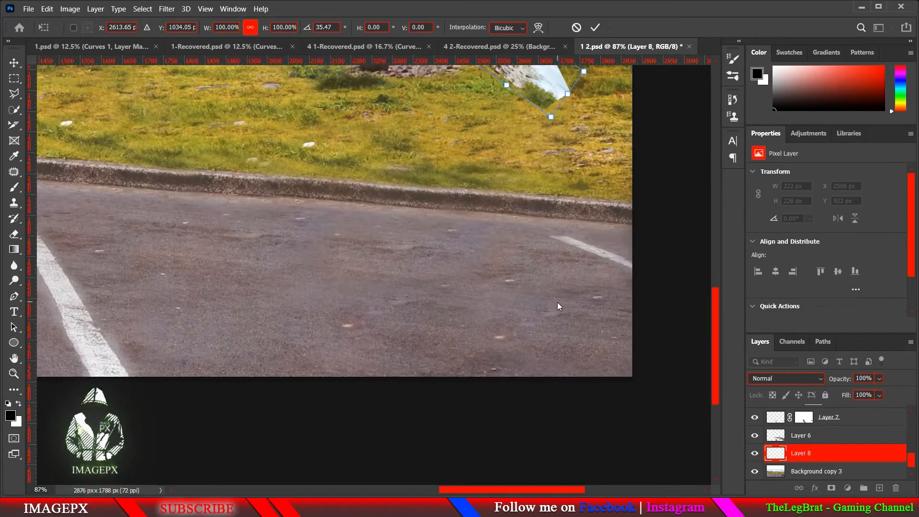
pyautogui.press('Return')
pyautogui.scroll(2, 560, 307)
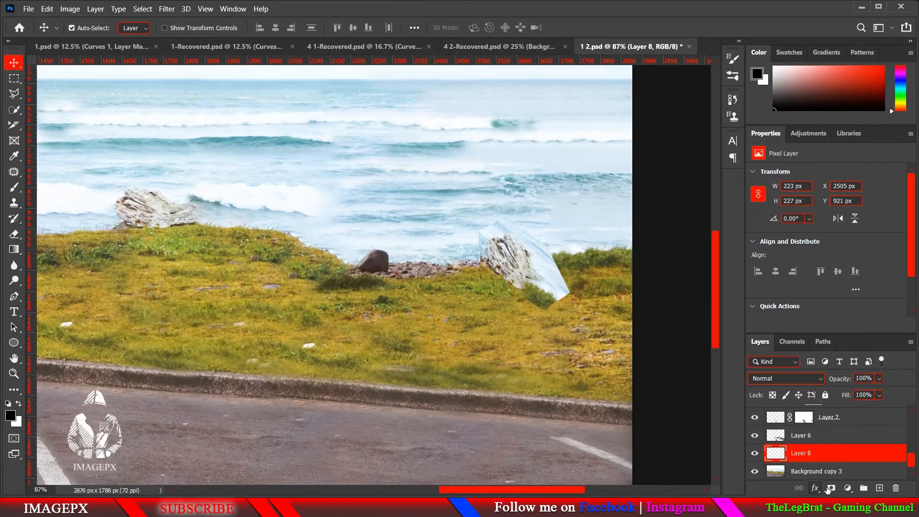
# Step: Add a layer mask to Layer 8 and mask out the grass and water patch below and right of the stump with a black 41 px soft brush
pyautogui.click(831, 488)
pyautogui.press('b')
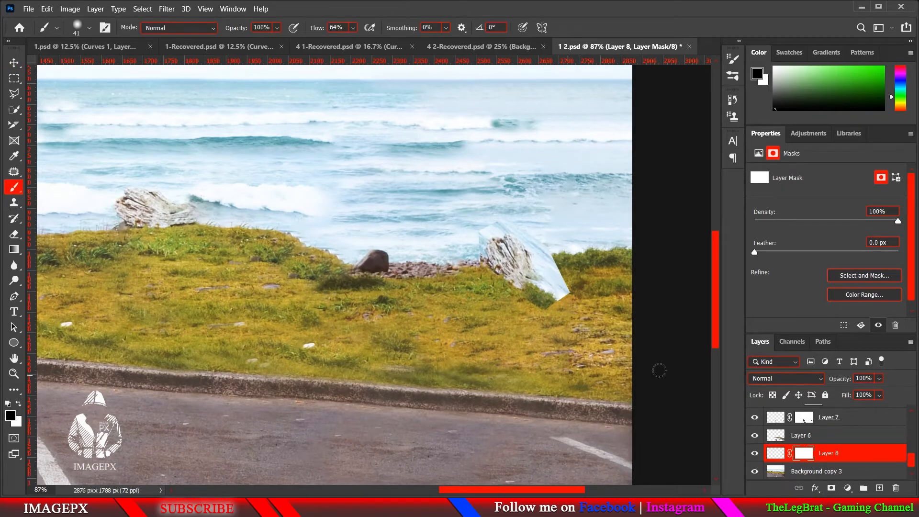
pyautogui.scroll(5, 593, 322)
pyautogui.moveTo(530, 295); pyautogui.dragTo(529, 297)
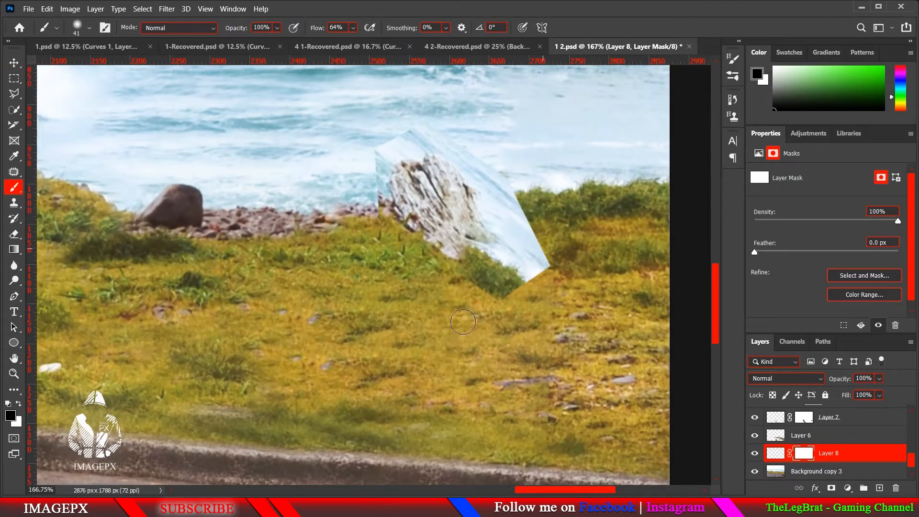
pyautogui.moveTo(463, 322)
pyautogui.mouseDown()
pyautogui.moveTo(481, 303)
pyautogui.moveTo(425, 286)
pyautogui.moveTo(466, 290)
pyautogui.mouseUp()
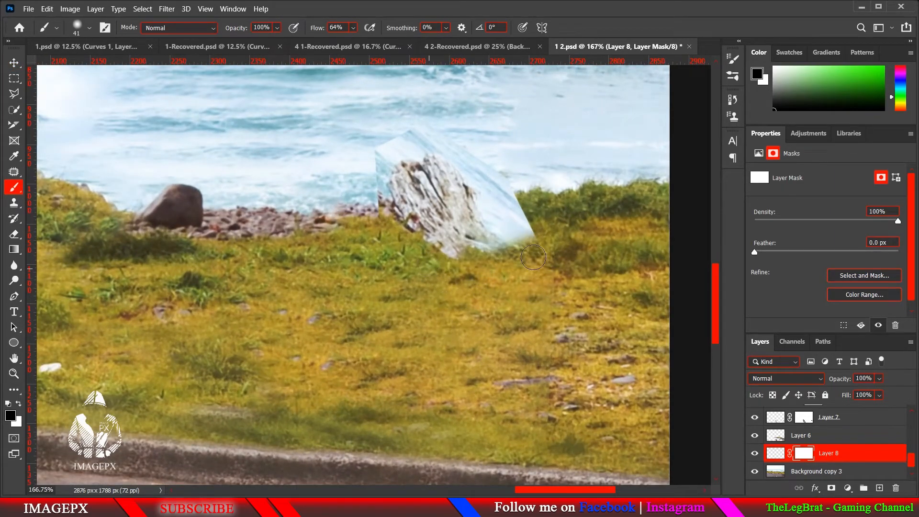
pyautogui.moveTo(534, 266)
pyautogui.mouseDown()
pyautogui.moveTo(557, 242)
pyautogui.moveTo(545, 246)
pyautogui.moveTo(544, 226)
pyautogui.moveTo(505, 214)
pyautogui.mouseUp()
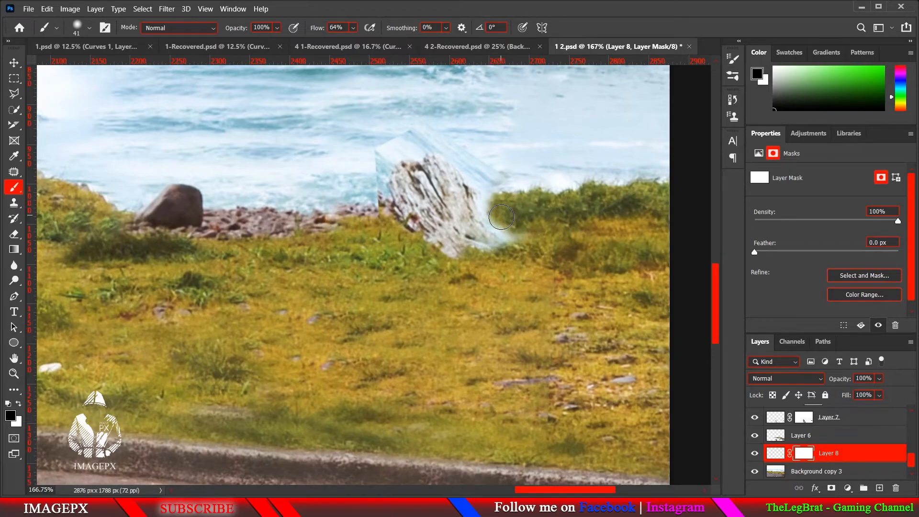
# Step: Refine the mask along the stump's right edge using a harder 41 px brush
pyautogui.click(89, 29)
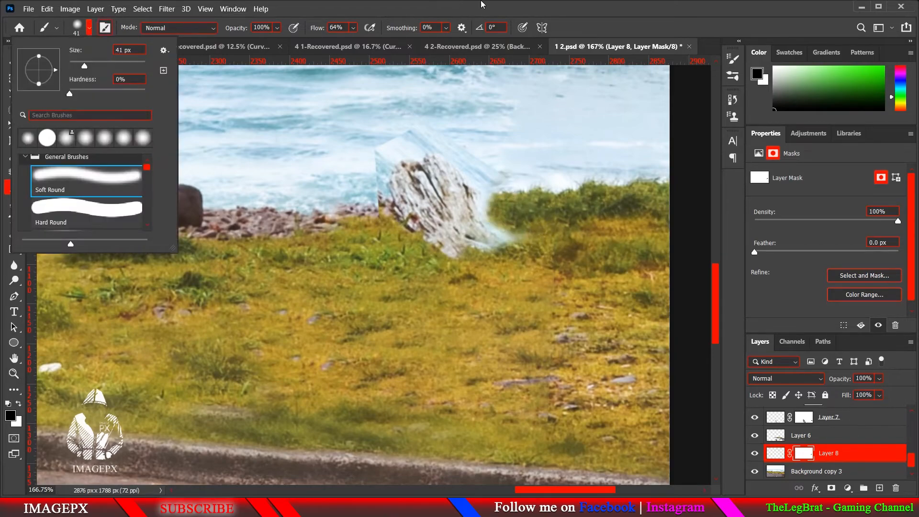
pyautogui.click(482, 4)
pyautogui.moveTo(511, 282); pyautogui.dragTo(510, 81)
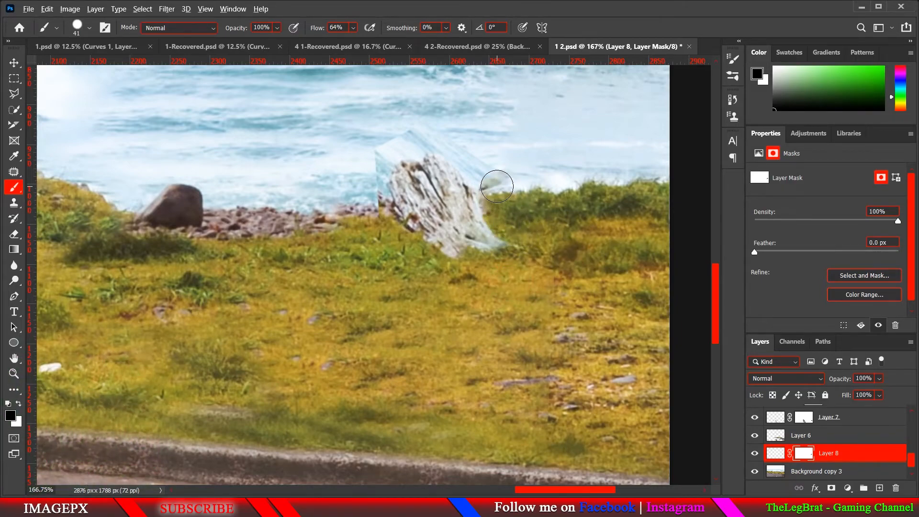
# Step: Mask out the leftover water around the stump's upper and left edges with a black 30 px soft brush
pyautogui.press('x')
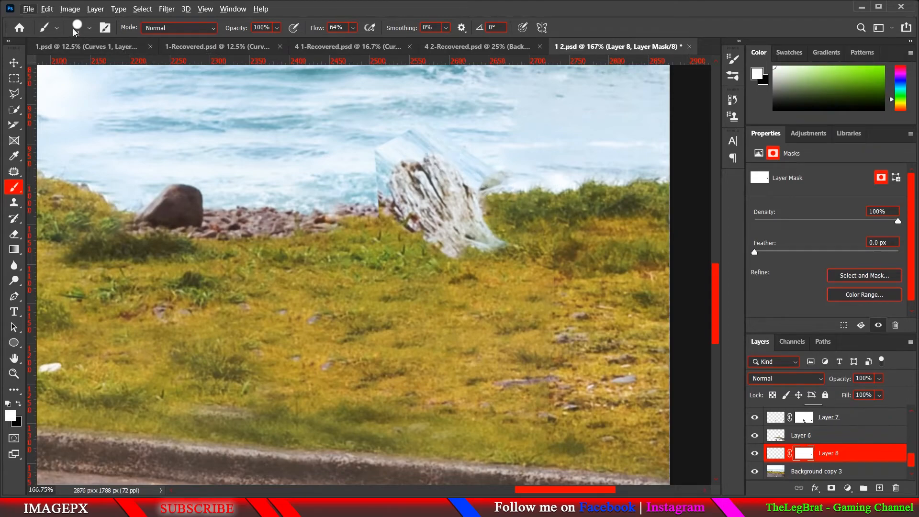
pyautogui.click(89, 27)
pyautogui.moveTo(501, 169)
pyautogui.mouseDown()
pyautogui.moveTo(512, 310)
pyautogui.moveTo(513, 69)
pyautogui.moveTo(509, 172)
pyautogui.moveTo(488, 177)
pyautogui.moveTo(461, 150)
pyautogui.moveTo(403, 132)
pyautogui.moveTo(418, 137)
pyautogui.moveTo(371, 158)
pyautogui.moveTo(373, 211)
pyautogui.mouseUp()
pyautogui.press('x')
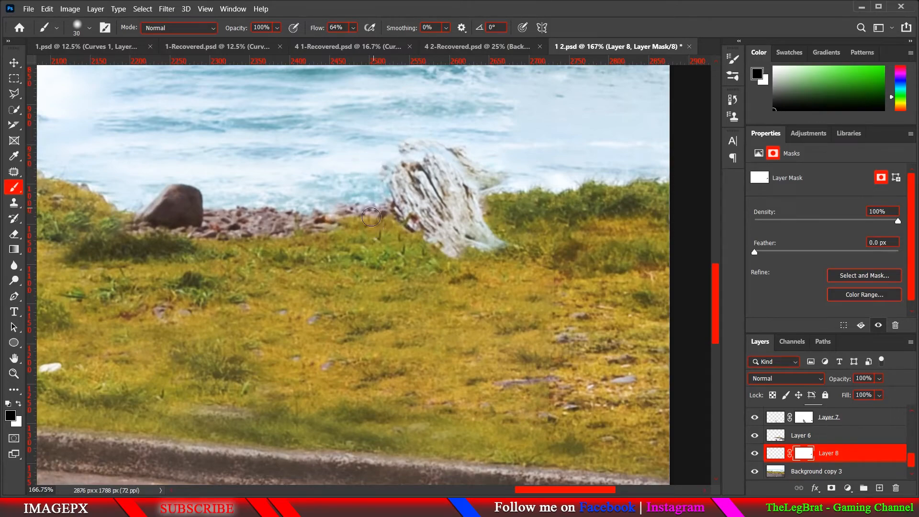
pyautogui.moveTo(392, 151)
pyautogui.mouseDown()
pyautogui.moveTo(433, 143)
pyautogui.moveTo(452, 150)
pyautogui.moveTo(498, 198)
pyautogui.mouseUp()
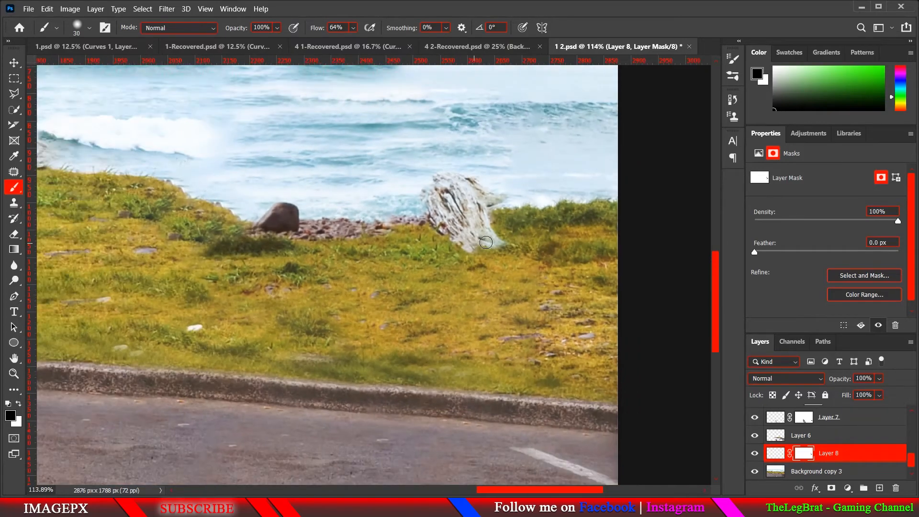
# Step: Choose brush 1 from the Grass Photoshop Brushes 6 set for masking the stump's base
pyautogui.click(90, 29)
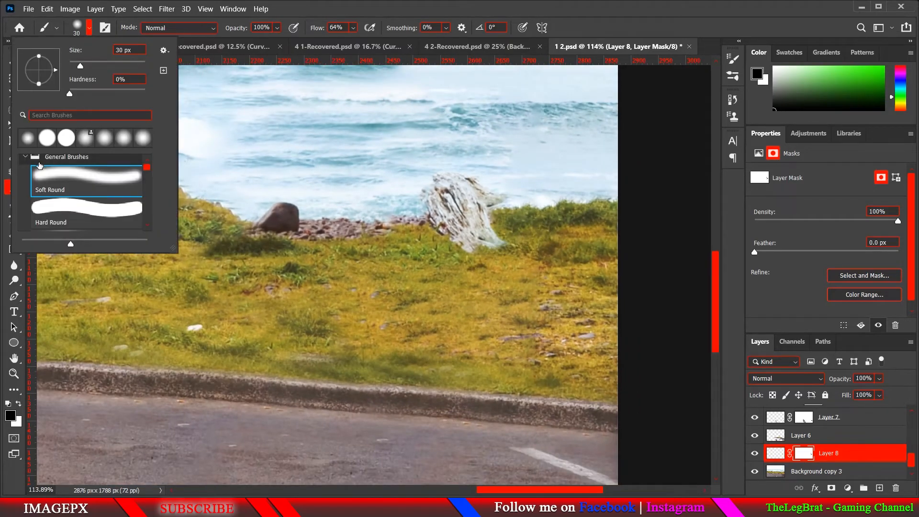
pyautogui.click(26, 157)
pyautogui.scroll(-3, 37, 169)
pyautogui.click(77, 207)
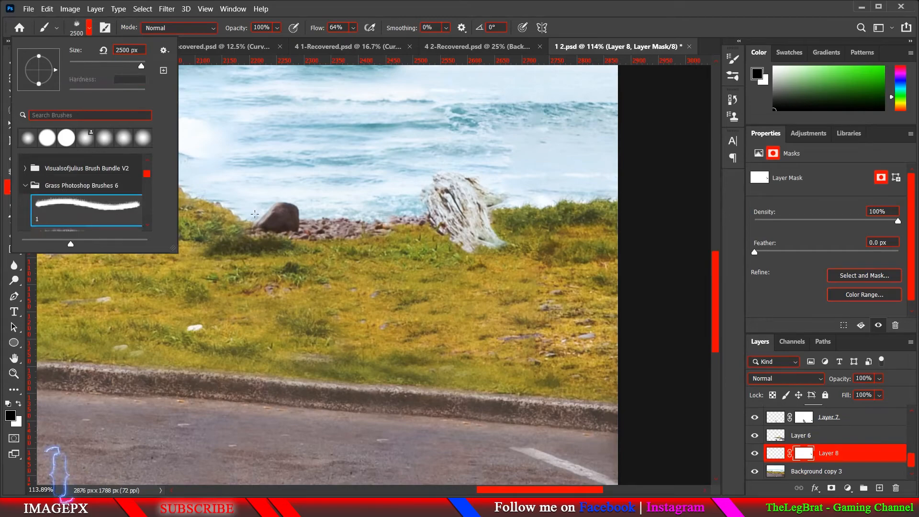
pyautogui.scroll(5, 479, 258)
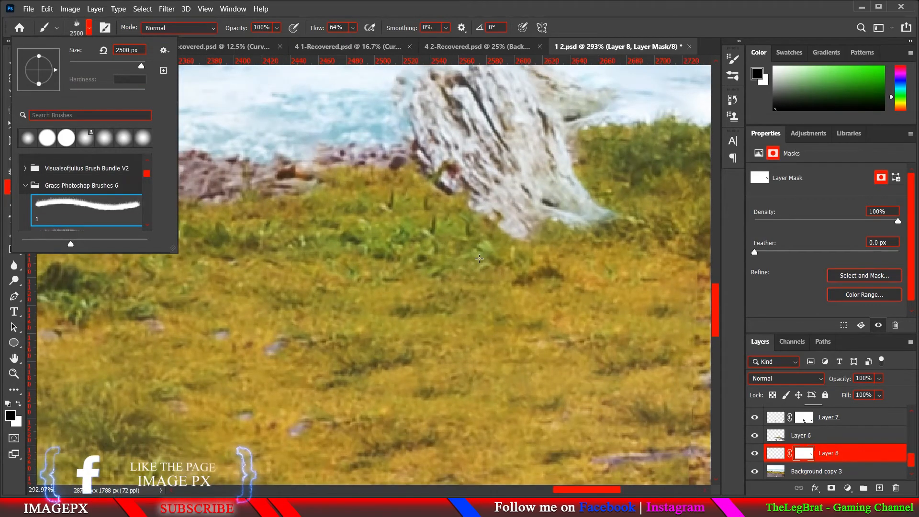
pyautogui.moveTo(479, 258)
pyautogui.mouseDown()
pyautogui.moveTo(488, 261)
pyautogui.moveTo(491, 247)
pyautogui.mouseUp()
pyautogui.click(520, 236)
pyautogui.hotkey('ctrl', 'z')
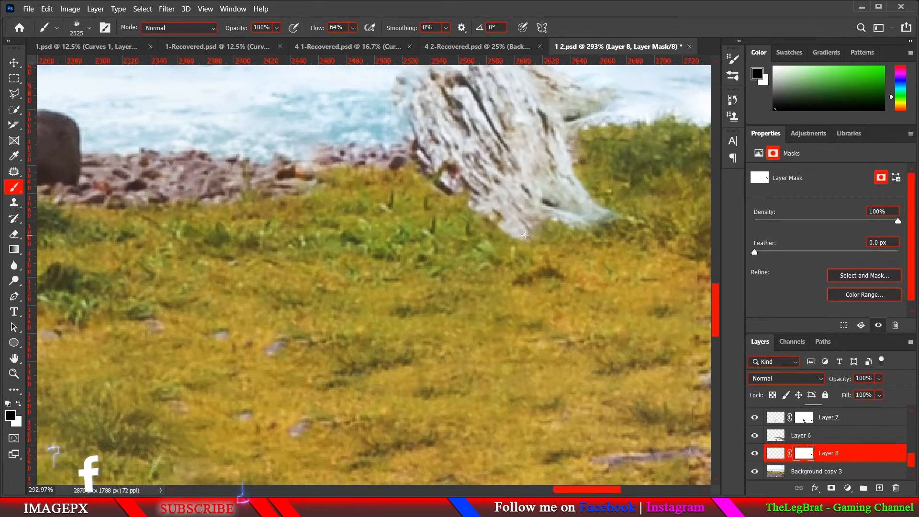
# Step: Reduce the grass brush size to 65 px
pyautogui.moveTo(576, 232); pyautogui.dragTo(442, 268)
pyautogui.moveTo(675, 214); pyautogui.dragTo(273, 287)
pyautogui.moveTo(573, 217); pyautogui.dragTo(265, 282)
pyautogui.scroll(-5, 480, 231)
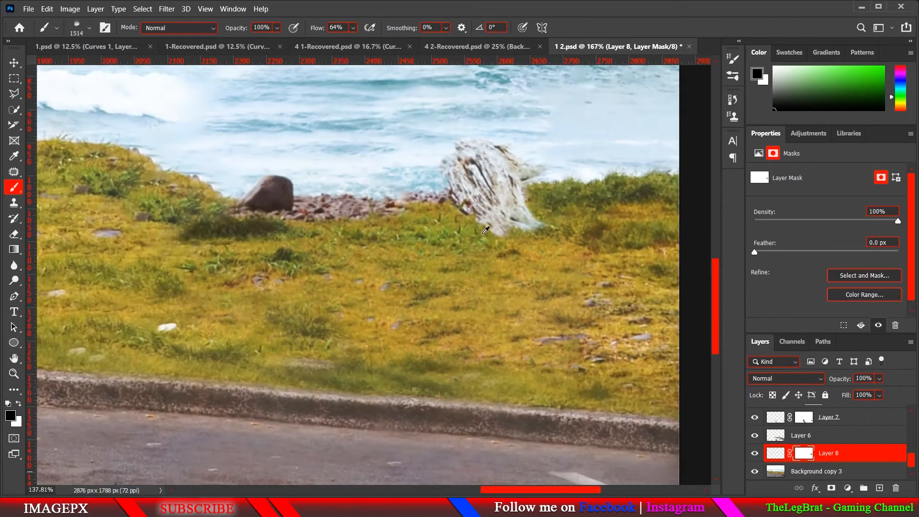
pyautogui.moveTo(524, 238); pyautogui.dragTo(284, 251)
pyautogui.moveTo(544, 238)
pyautogui.mouseDown()
pyautogui.moveTo(291, 249)
pyautogui.moveTo(521, 240)
pyautogui.mouseUp()
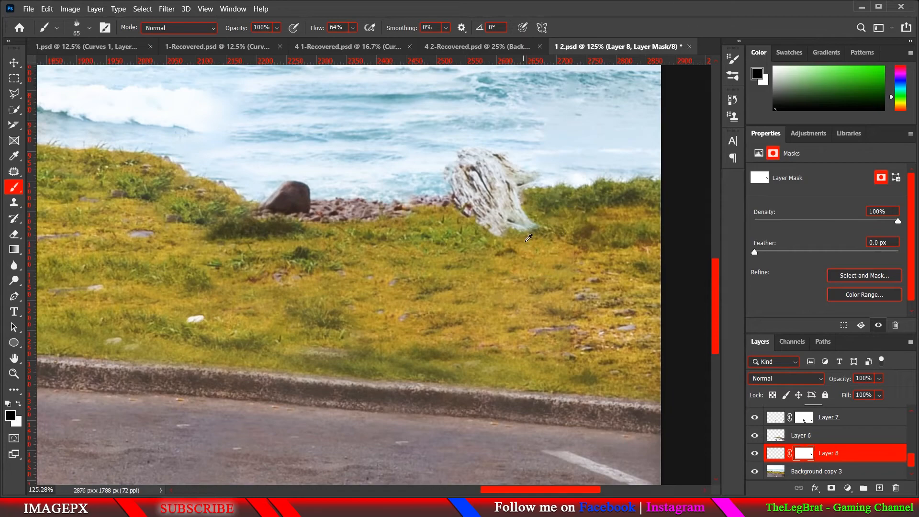
# Step: Mask the stump's base on Layer 8 with black grass-blade strokes to blend it into the lawn, and enlarge the brush to 96 px
pyautogui.scroll(5, 526, 239)
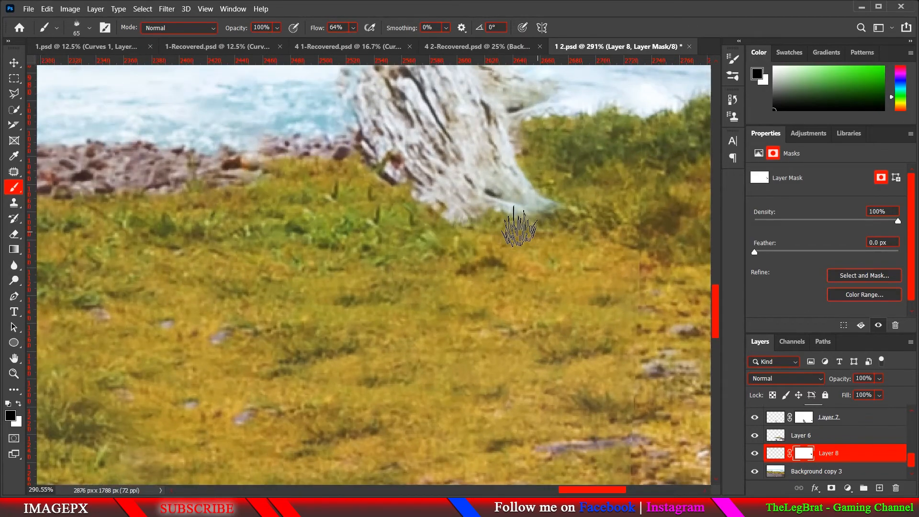
pyautogui.moveTo(422, 218)
pyautogui.mouseDown()
pyautogui.moveTo(361, 195)
pyautogui.moveTo(544, 214)
pyautogui.moveTo(427, 212)
pyautogui.moveTo(297, 190)
pyautogui.moveTo(403, 201)
pyautogui.mouseUp()
pyautogui.moveTo(570, 197); pyautogui.dragTo(365, 200)
pyautogui.scroll(-8, 364, 200)
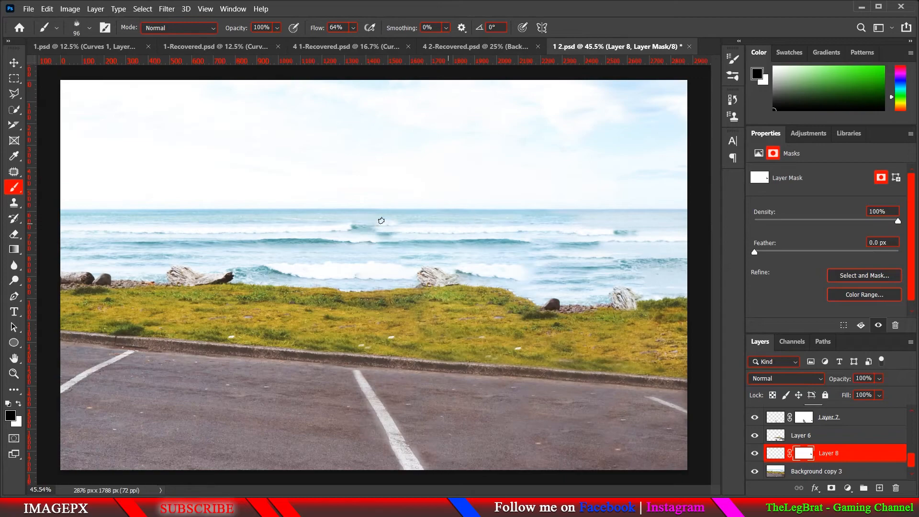
# Step: Compare the retouched scene with the original van photo by toggling isolation of the Background layer
pyautogui.click(16, 65)
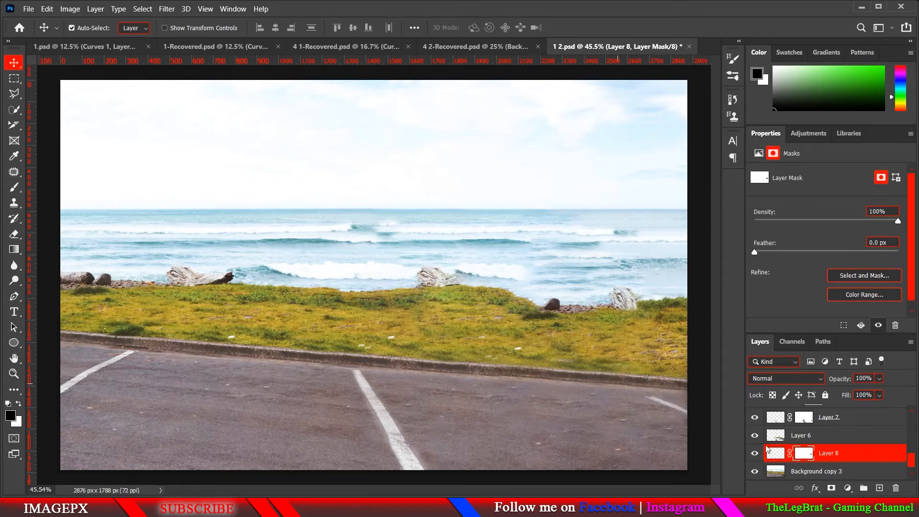
pyautogui.scroll(-1, 758, 473)
pyautogui.keyDown('alt'); pyautogui.click(756, 472); pyautogui.keyUp('alt')
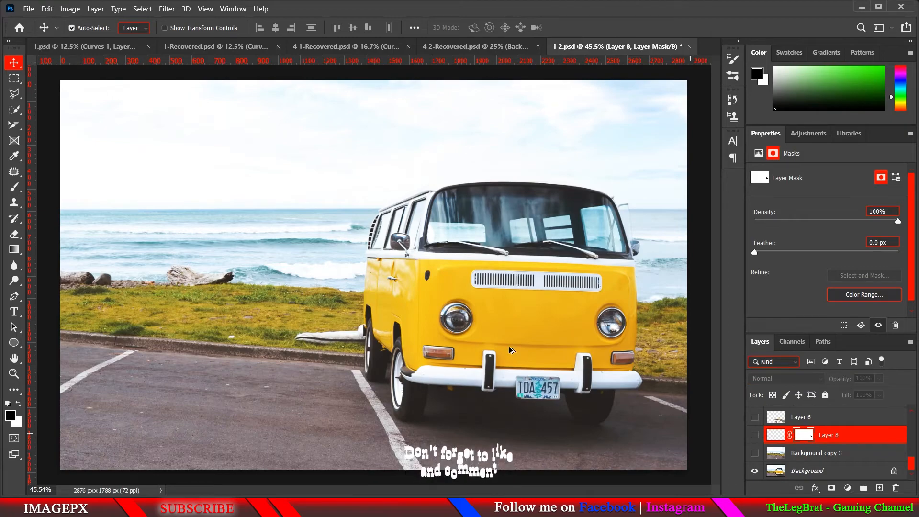
pyautogui.keyDown('alt'); pyautogui.click(754, 472); pyautogui.keyUp('alt')
pyautogui.keyDown('alt'); pyautogui.click(754, 471); pyautogui.keyUp('alt')
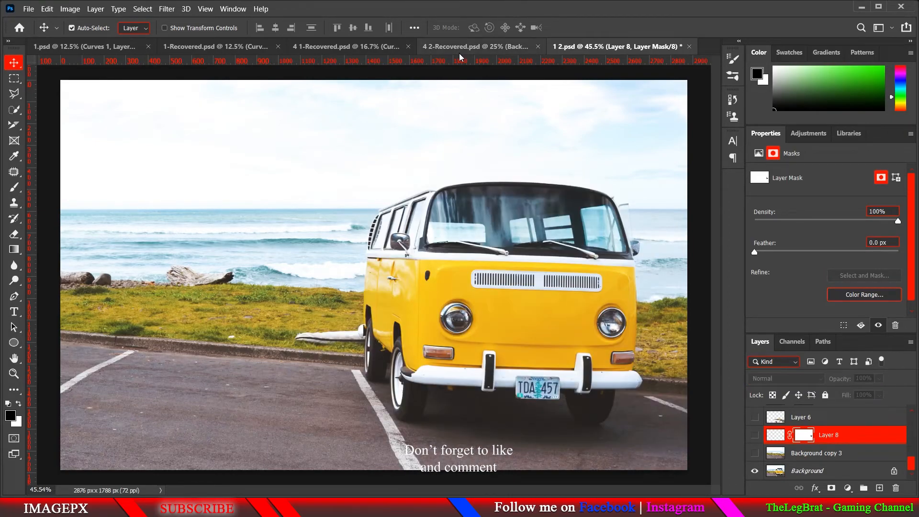
# Step: Review 4 1-Recovered.psd and 4 2-Recovered.psd, ending on 1-Recovered.psd
pyautogui.click(368, 48)
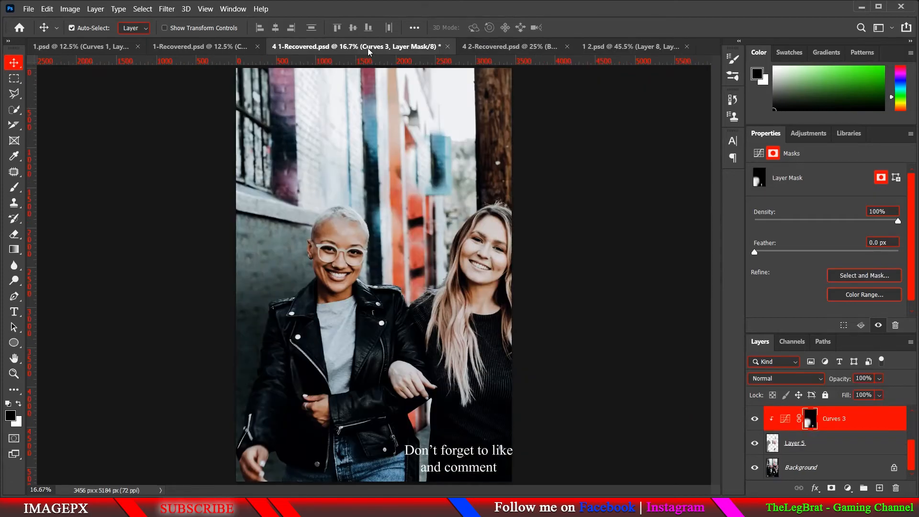
pyautogui.click(516, 46)
pyautogui.click(220, 48)
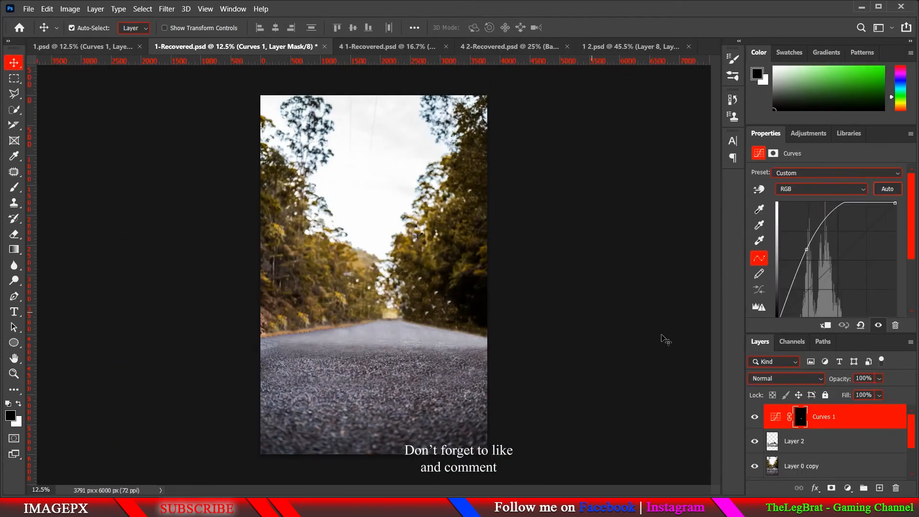
# Step: Compare the motorcycle photo before and after retouching by repeatedly isolating Layer 0 and restoring all layers
pyautogui.scroll(-2, 833, 445)
pyautogui.keyDown('alt'); pyautogui.click(755, 444); pyautogui.keyUp('alt')
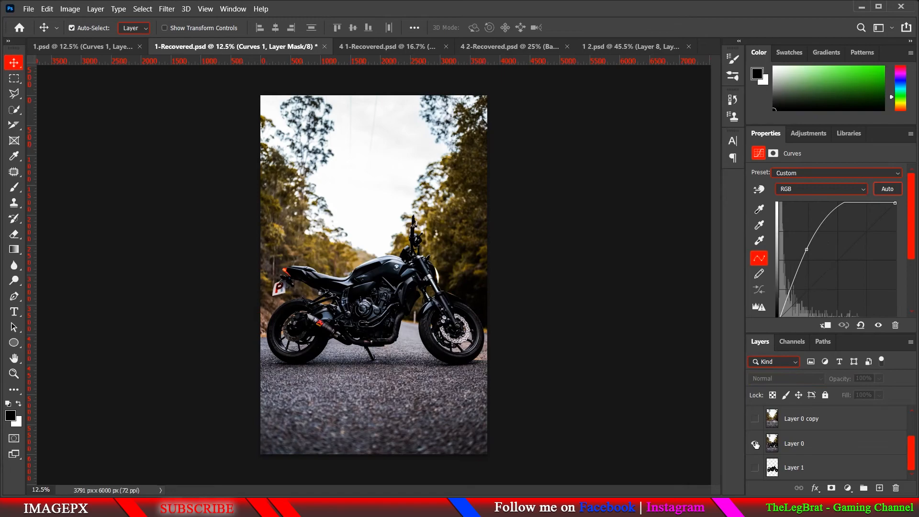
pyautogui.keyDown('alt'); pyautogui.click(756, 444); pyautogui.keyUp('alt')
pyautogui.keyDown('alt'); pyautogui.click(755, 444); pyautogui.keyUp('alt')
pyautogui.keyDown('alt'); pyautogui.click(755, 444); pyautogui.keyUp('alt')
pyautogui.keyDown('alt'); pyautogui.click(755, 444); pyautogui.keyUp('alt')
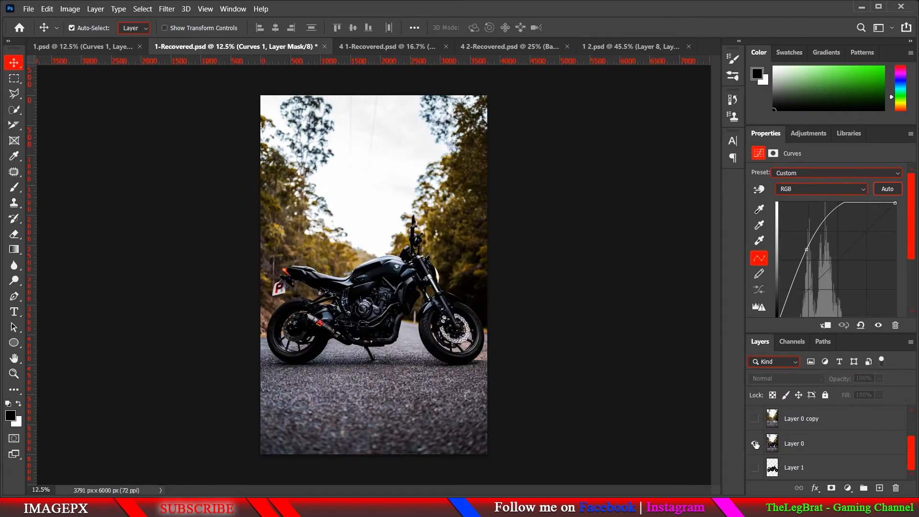
pyautogui.keyDown('alt'); pyautogui.click(755, 444); pyautogui.keyUp('alt')
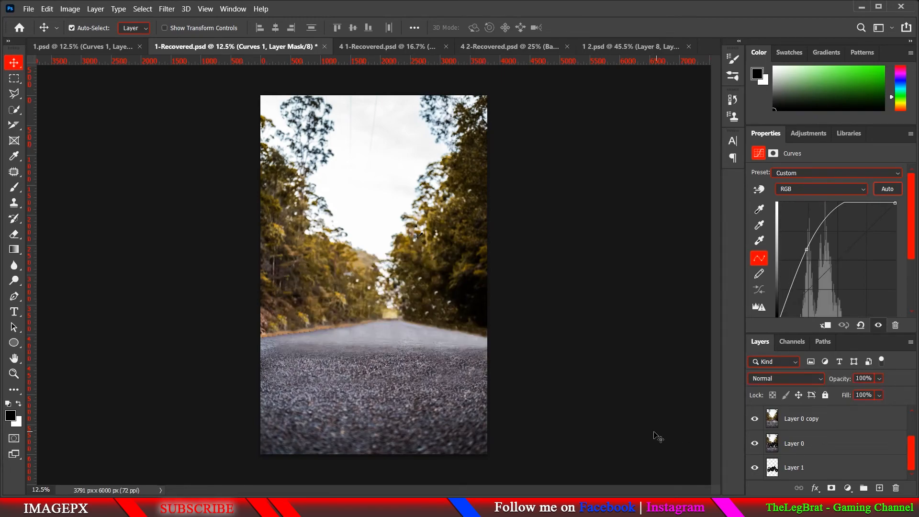